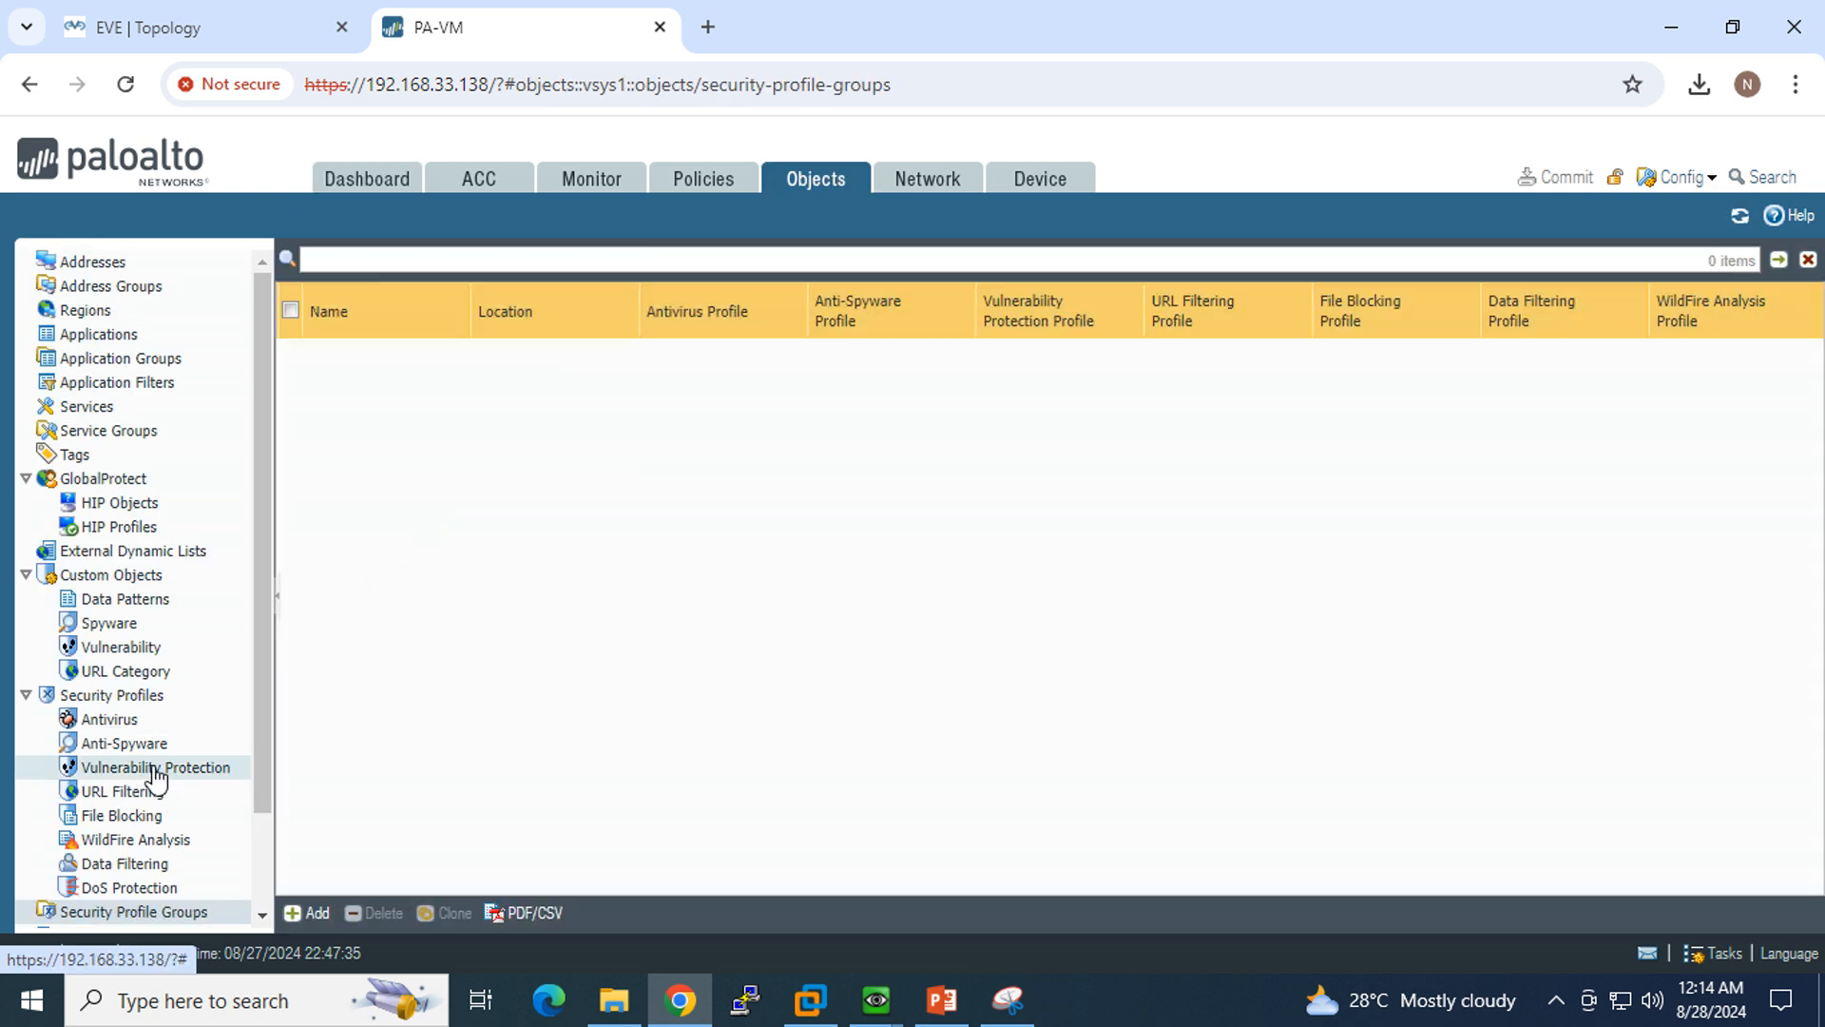
Step: Review the existing antivirus, anti-spyware, vulnerability protection, URL filtering and file blocking security profiles
click(127, 719)
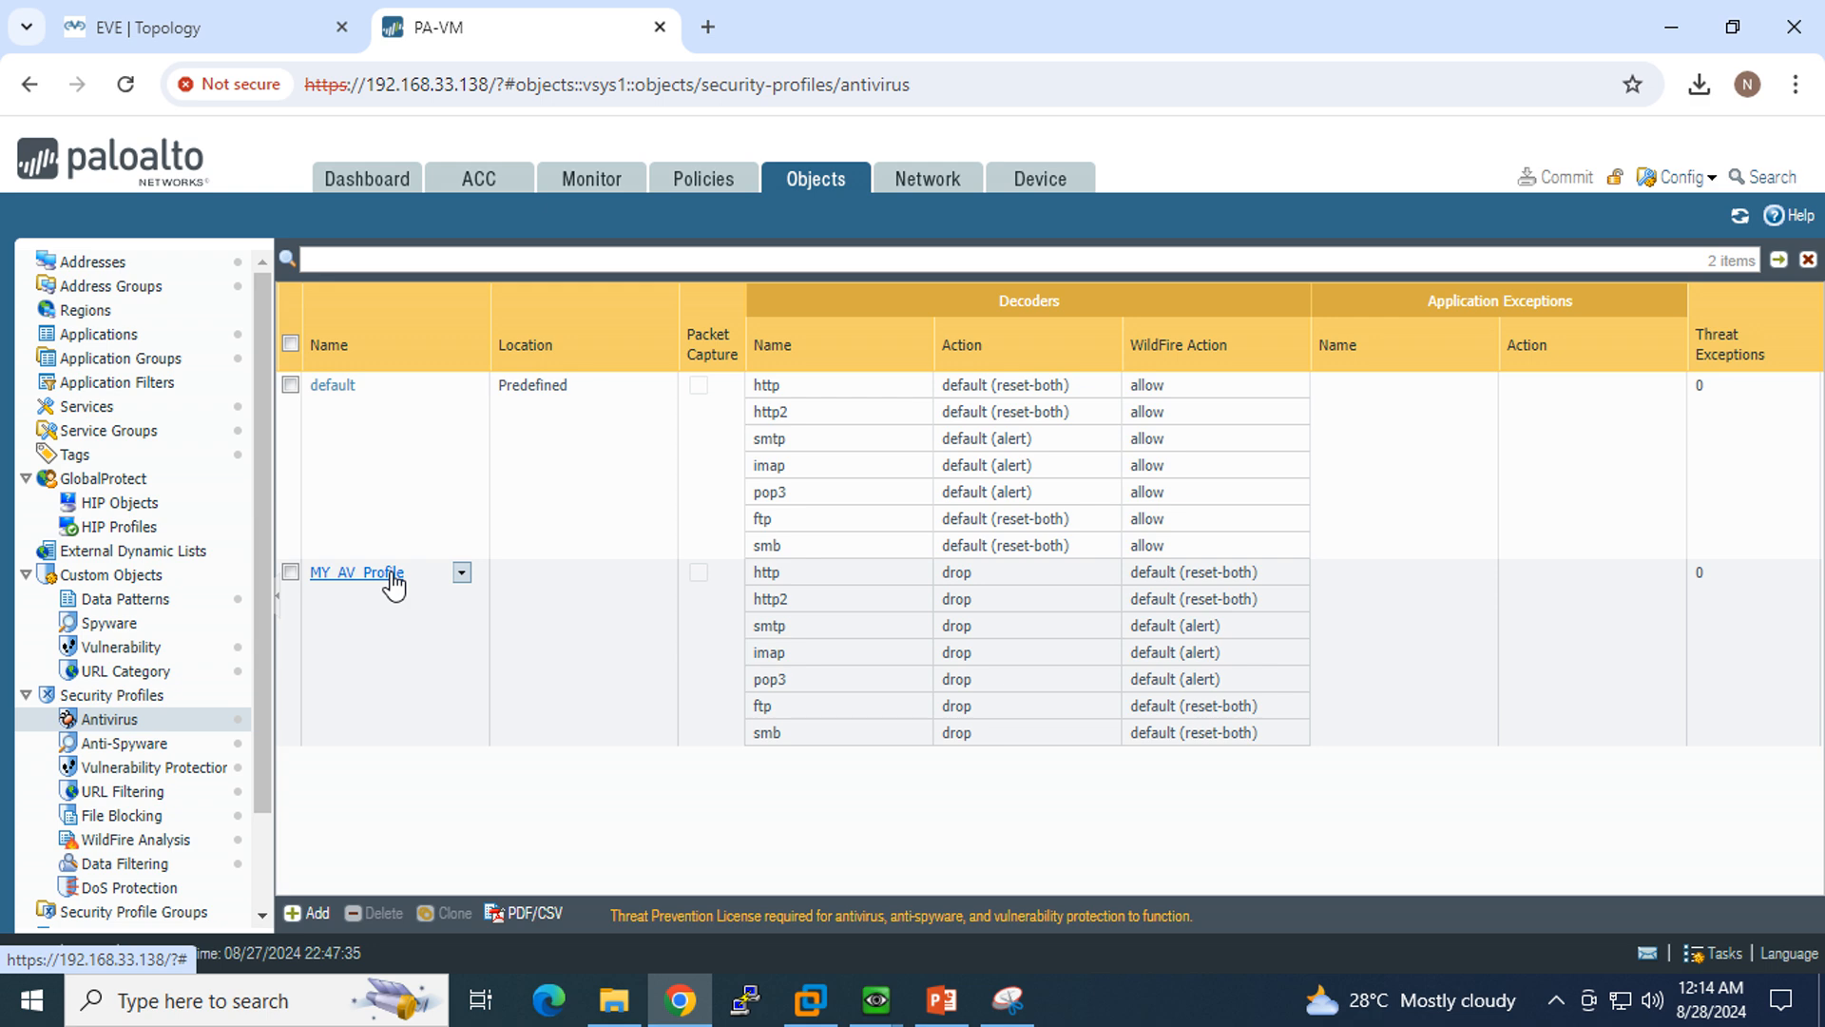
click(125, 743)
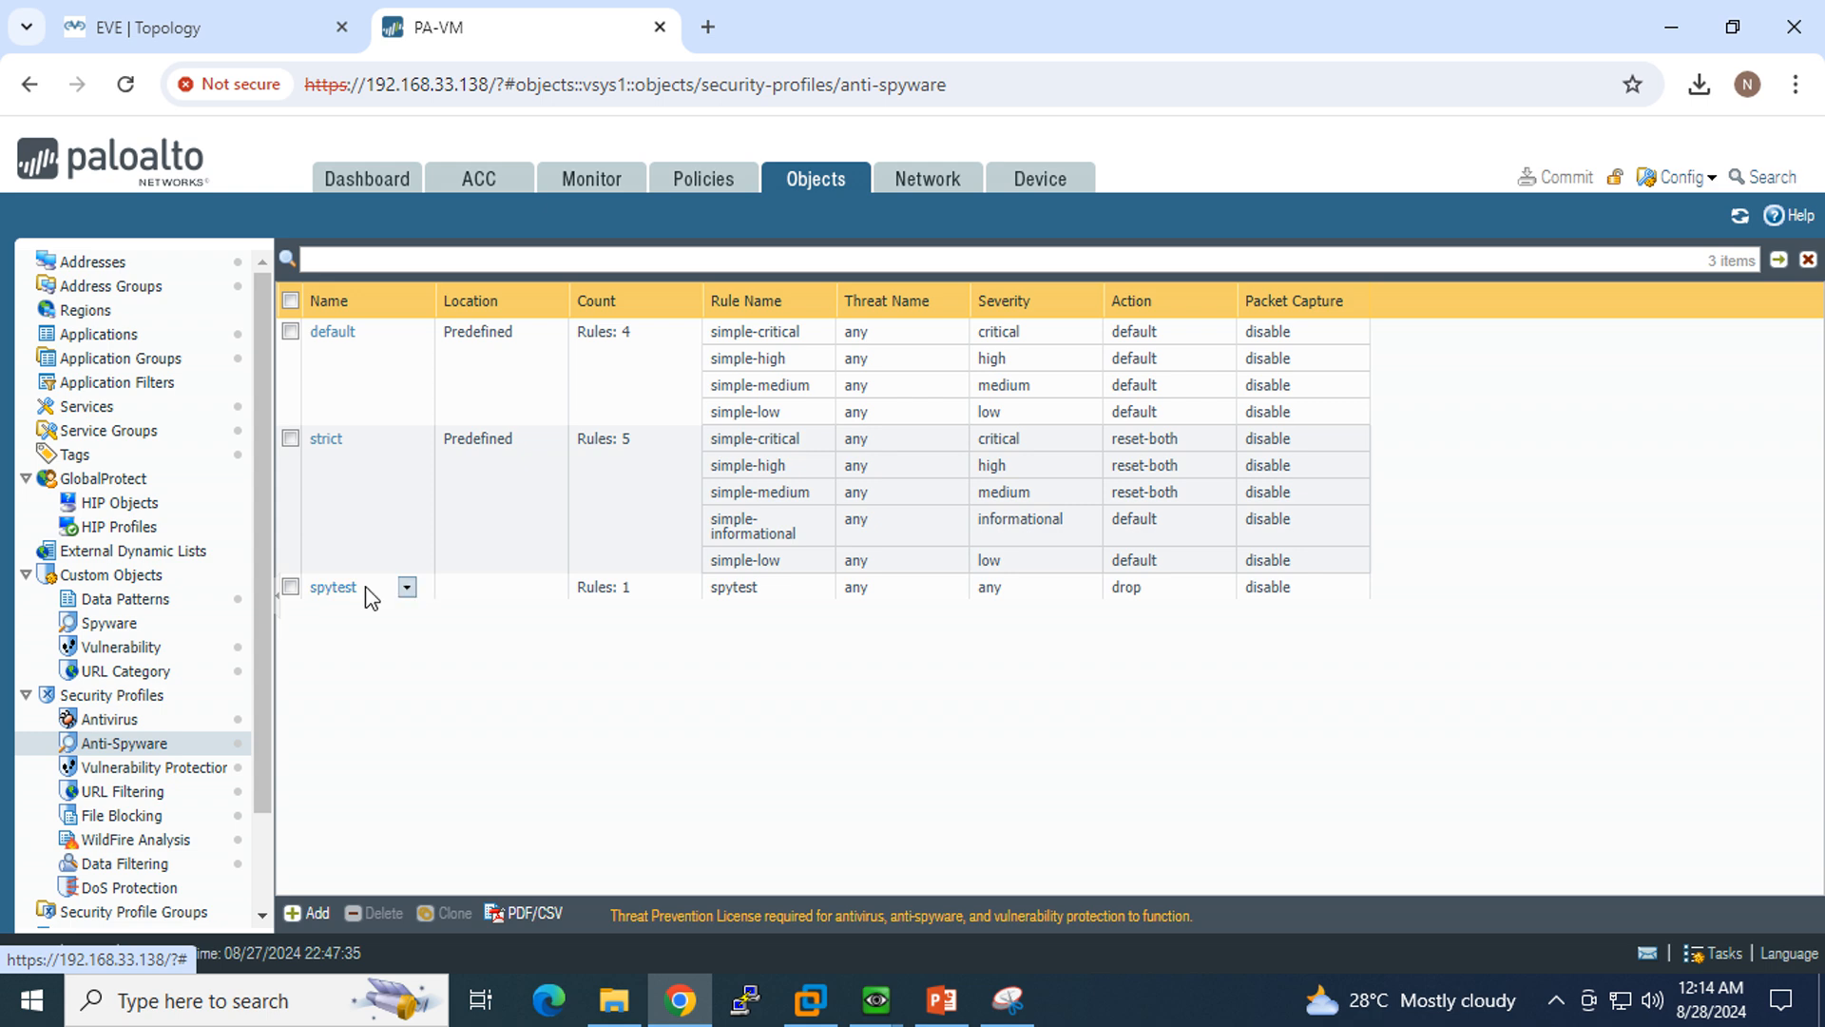
click(143, 770)
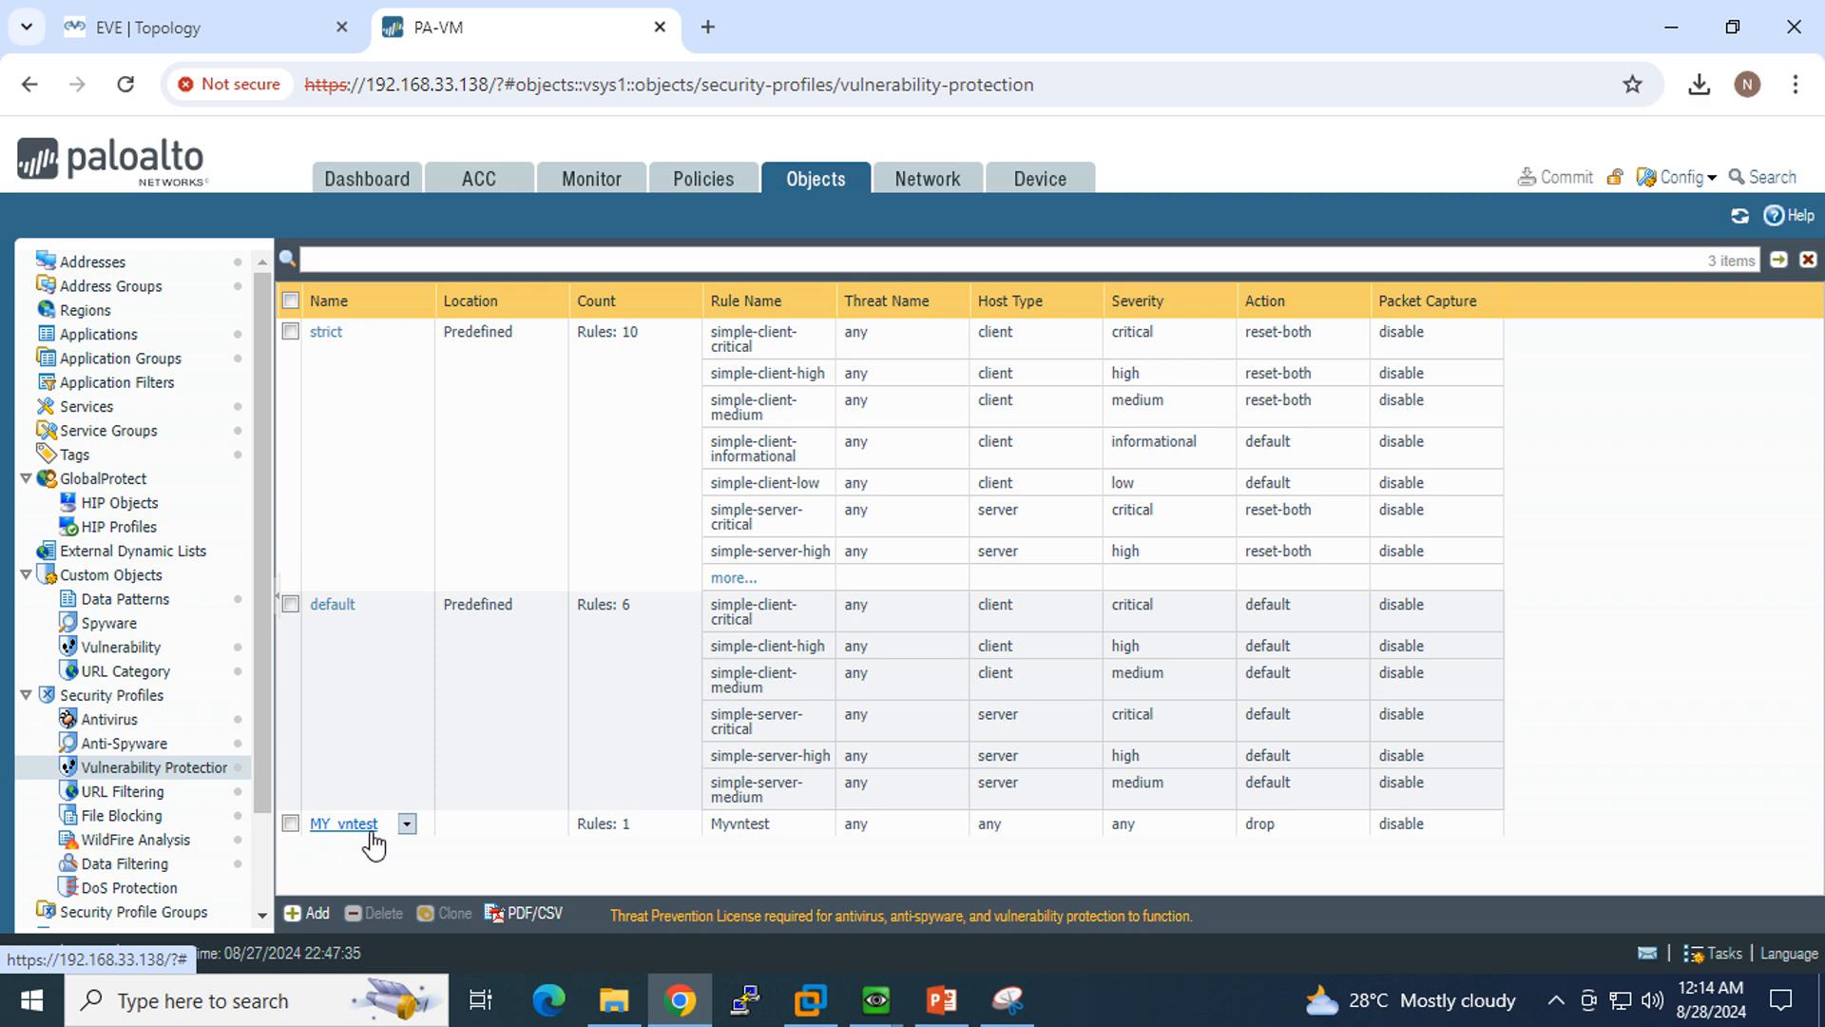
click(120, 792)
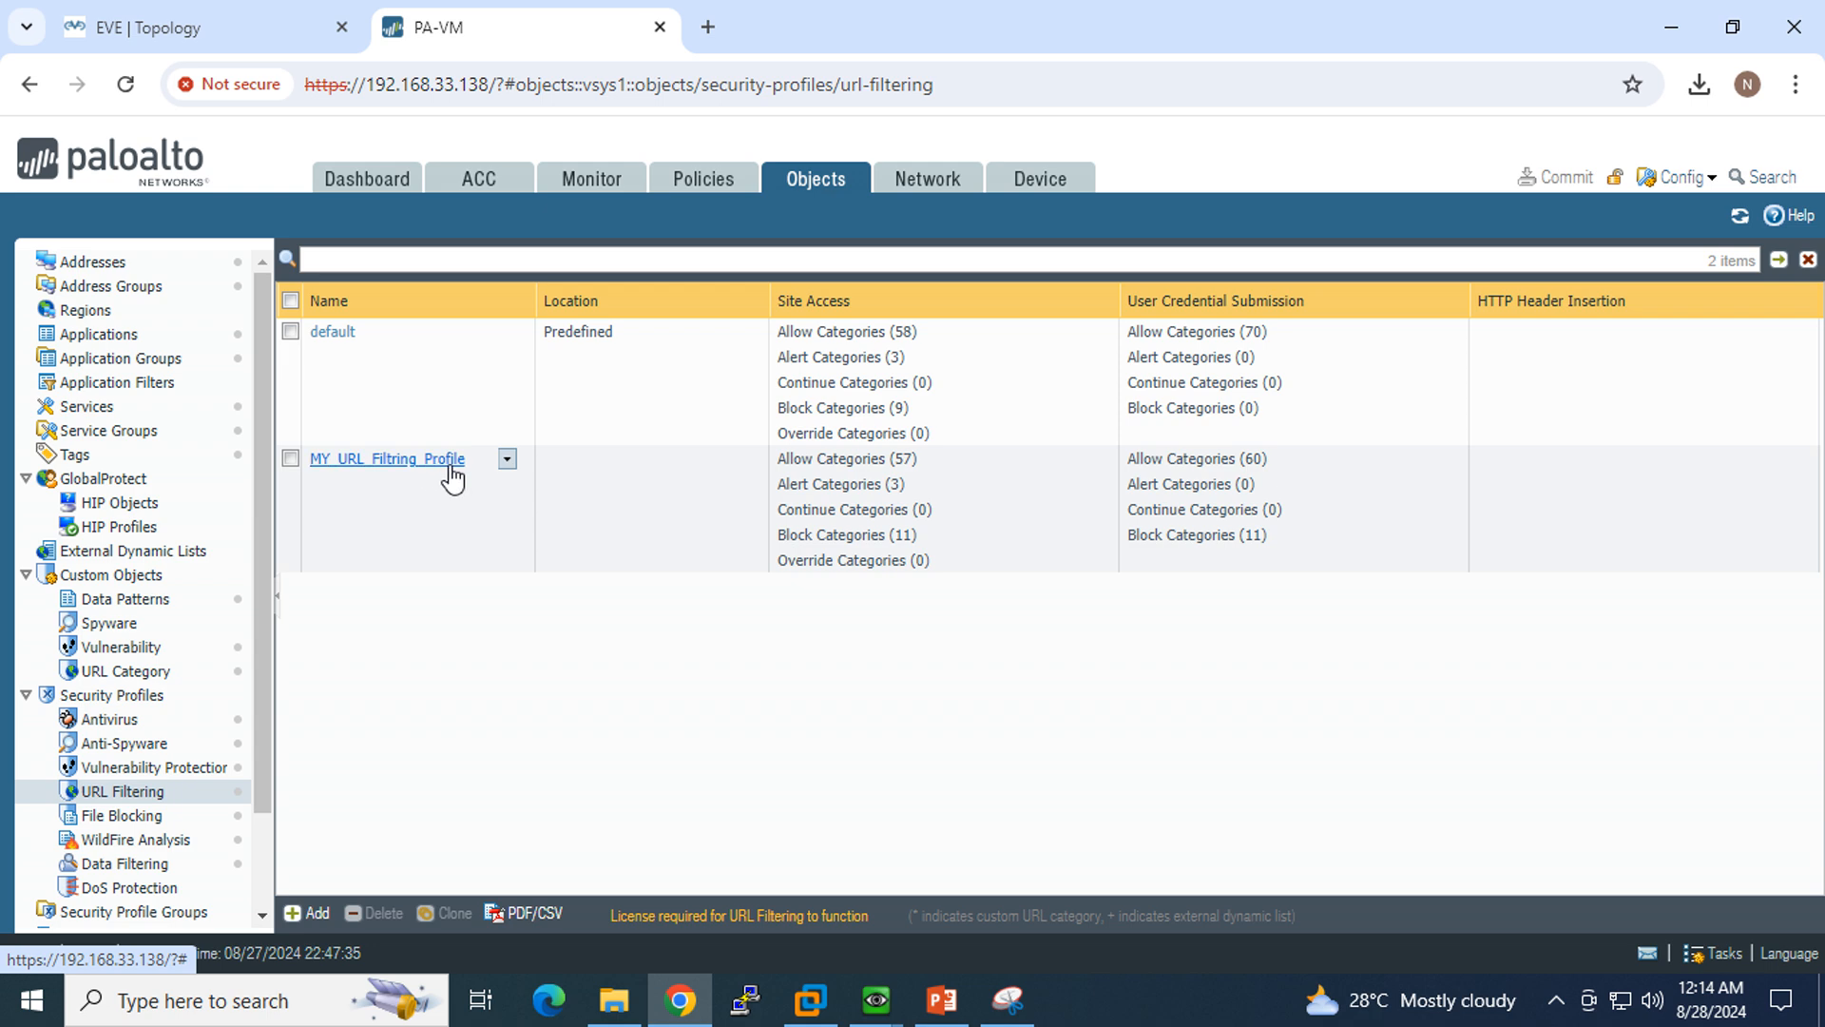
click(133, 823)
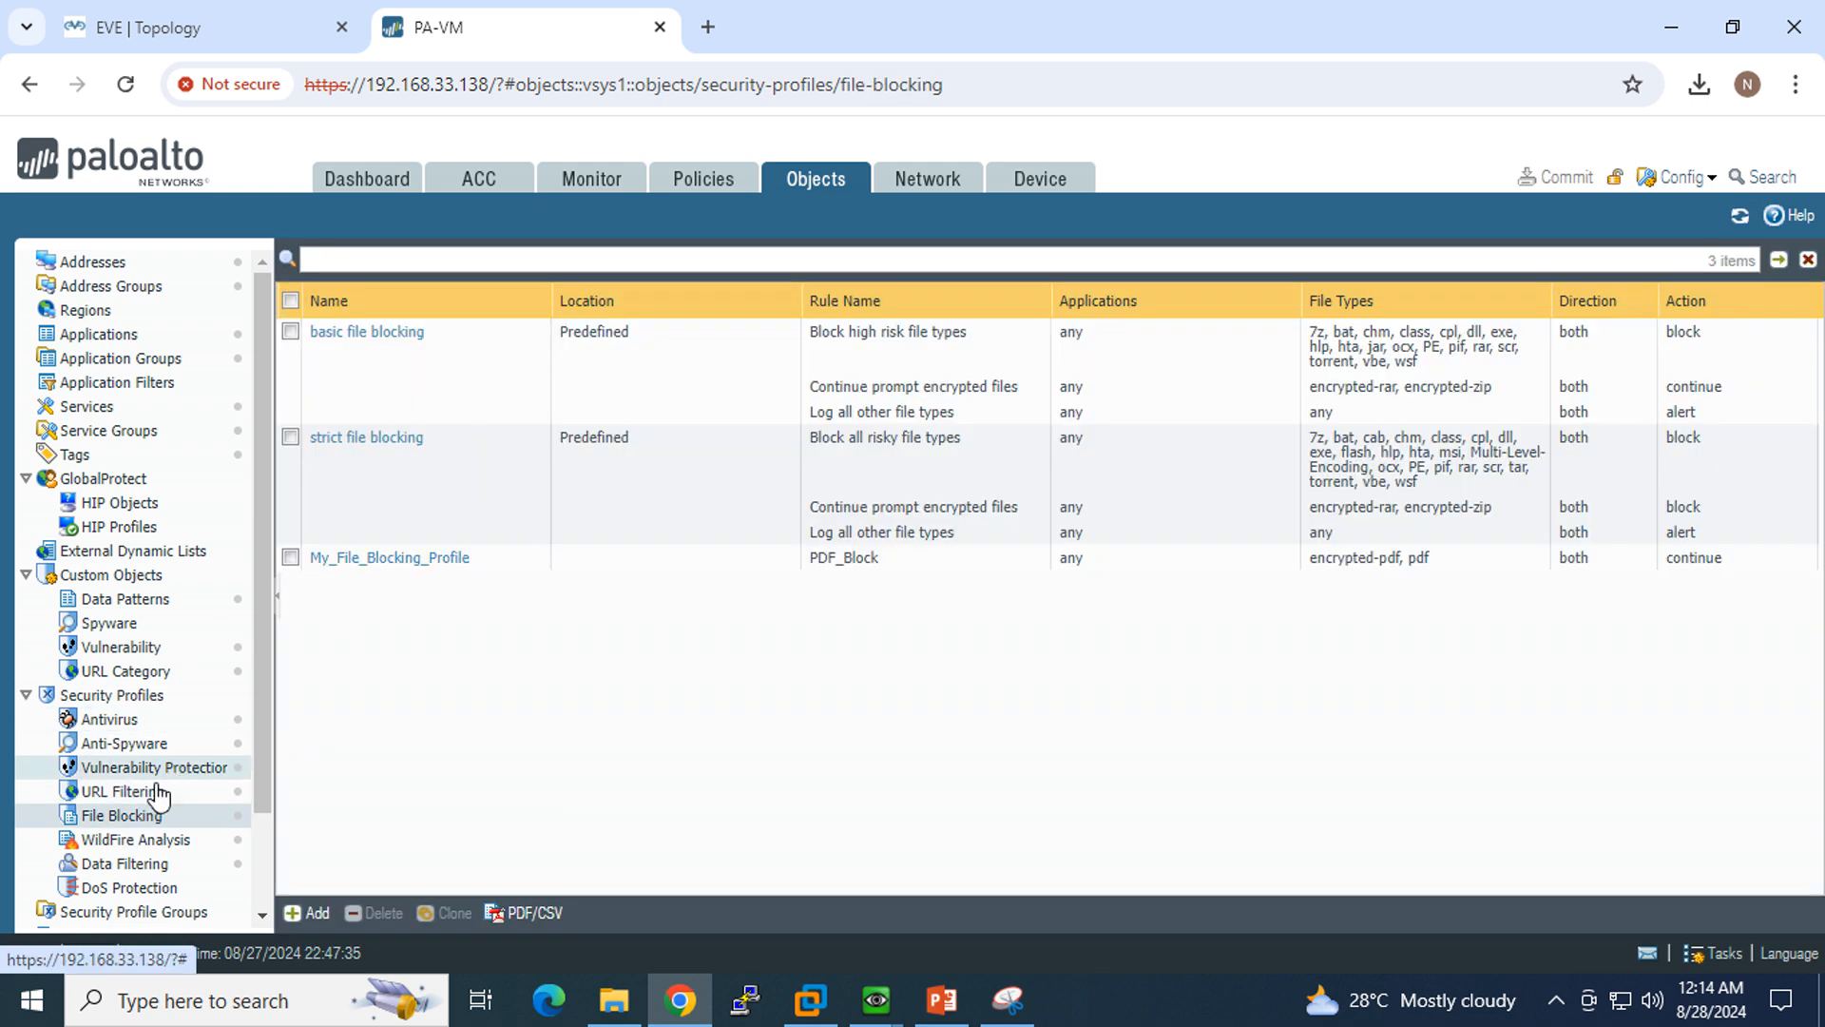
Step: Show the security policy rules across the full width and capture the rule table with Snipping Tool
click(711, 190)
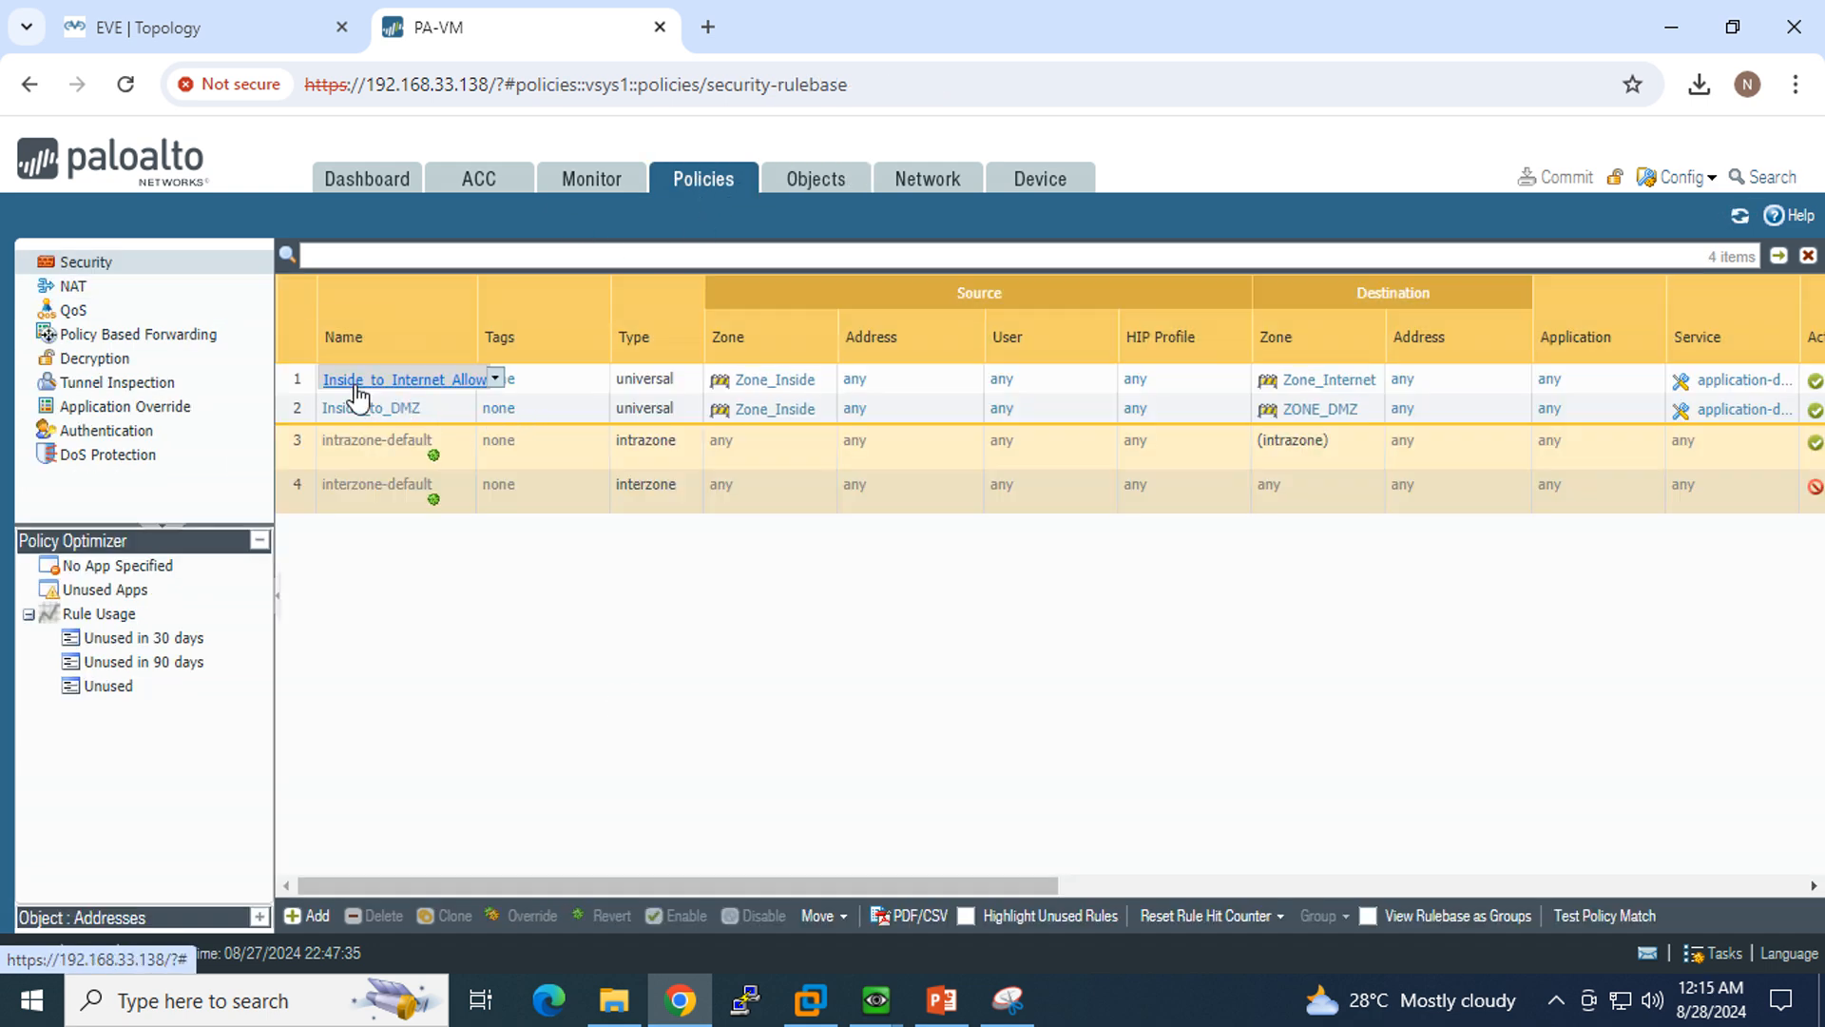
click(278, 597)
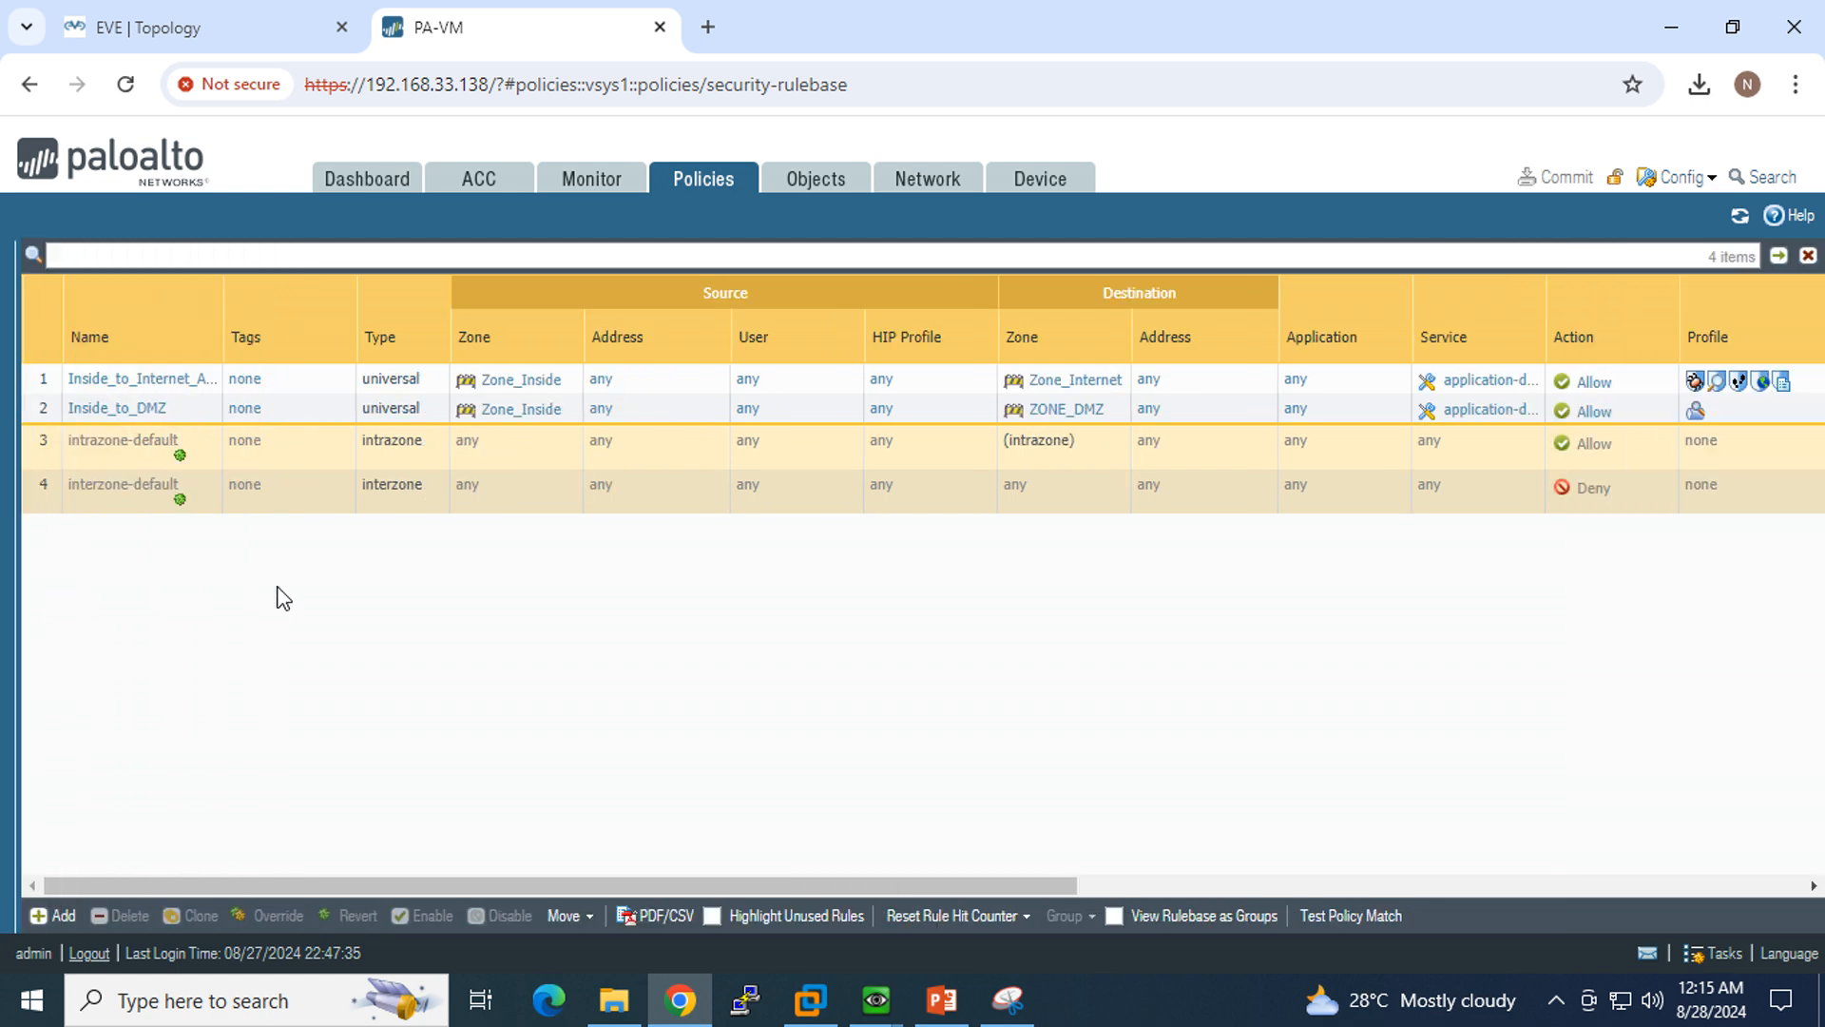
click(1007, 1000)
click(305, 90)
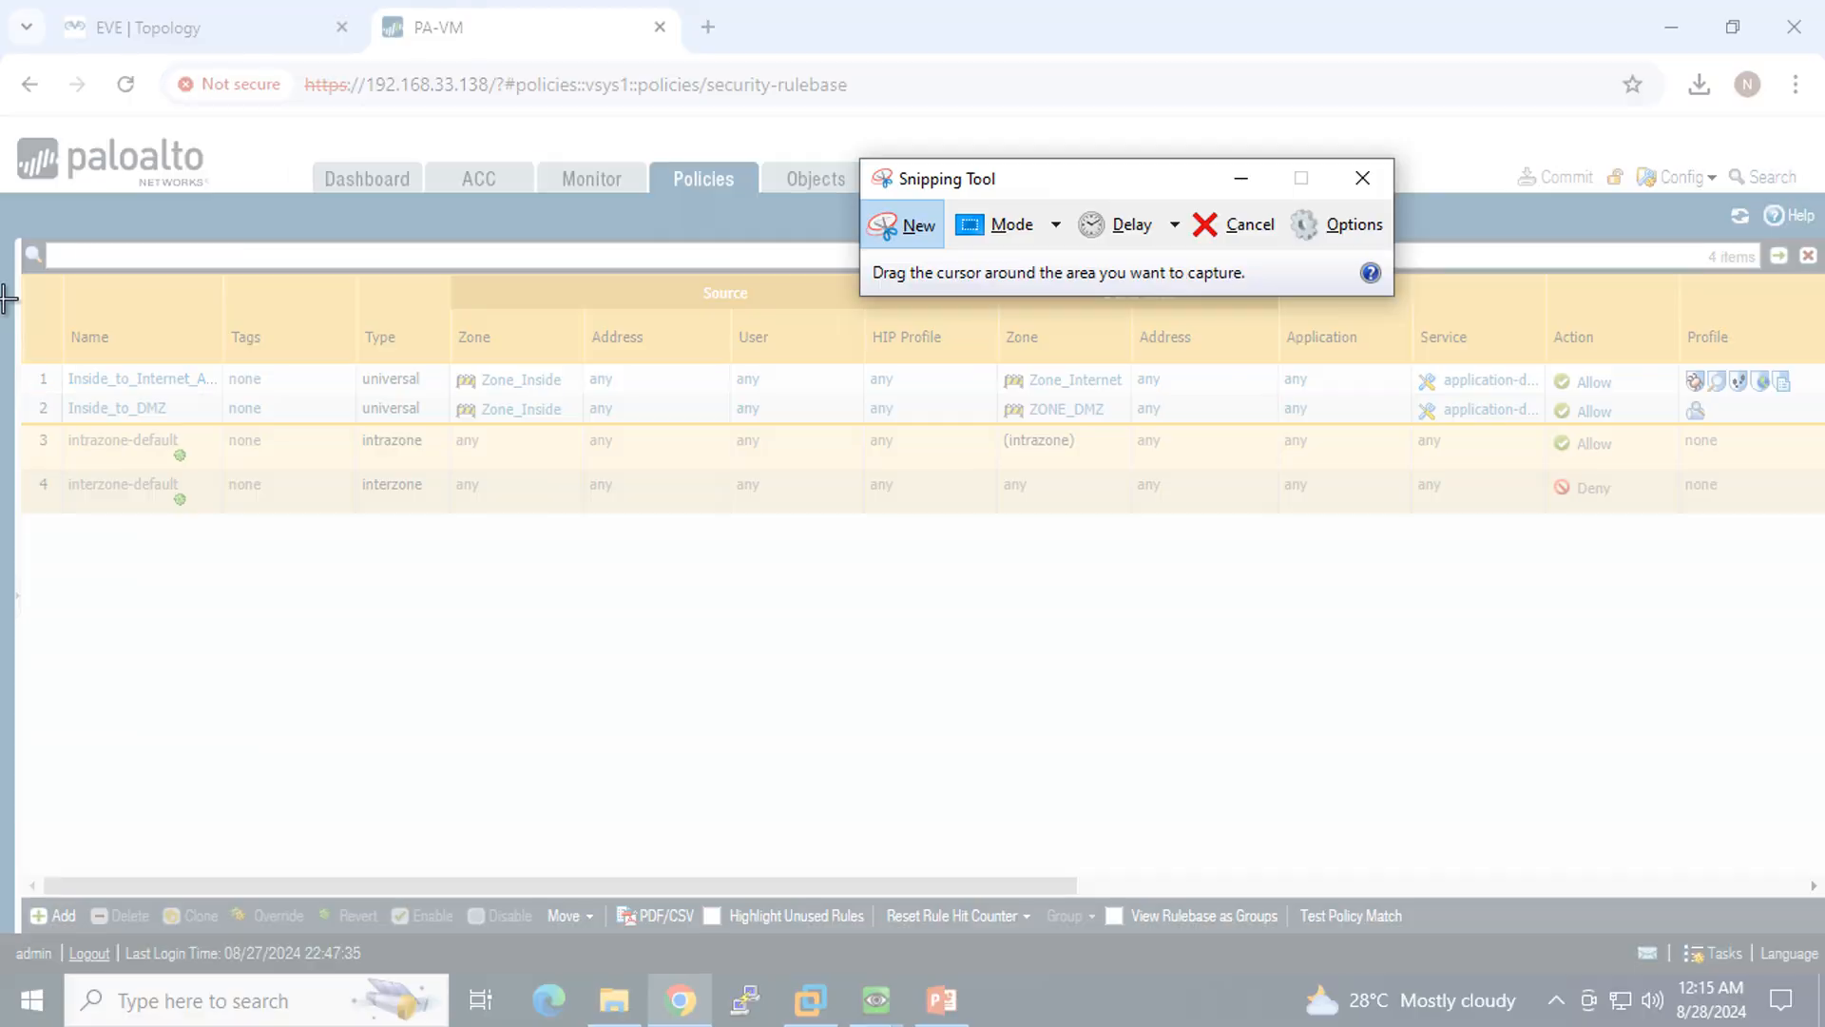
drag(1, 324, 1820, 594)
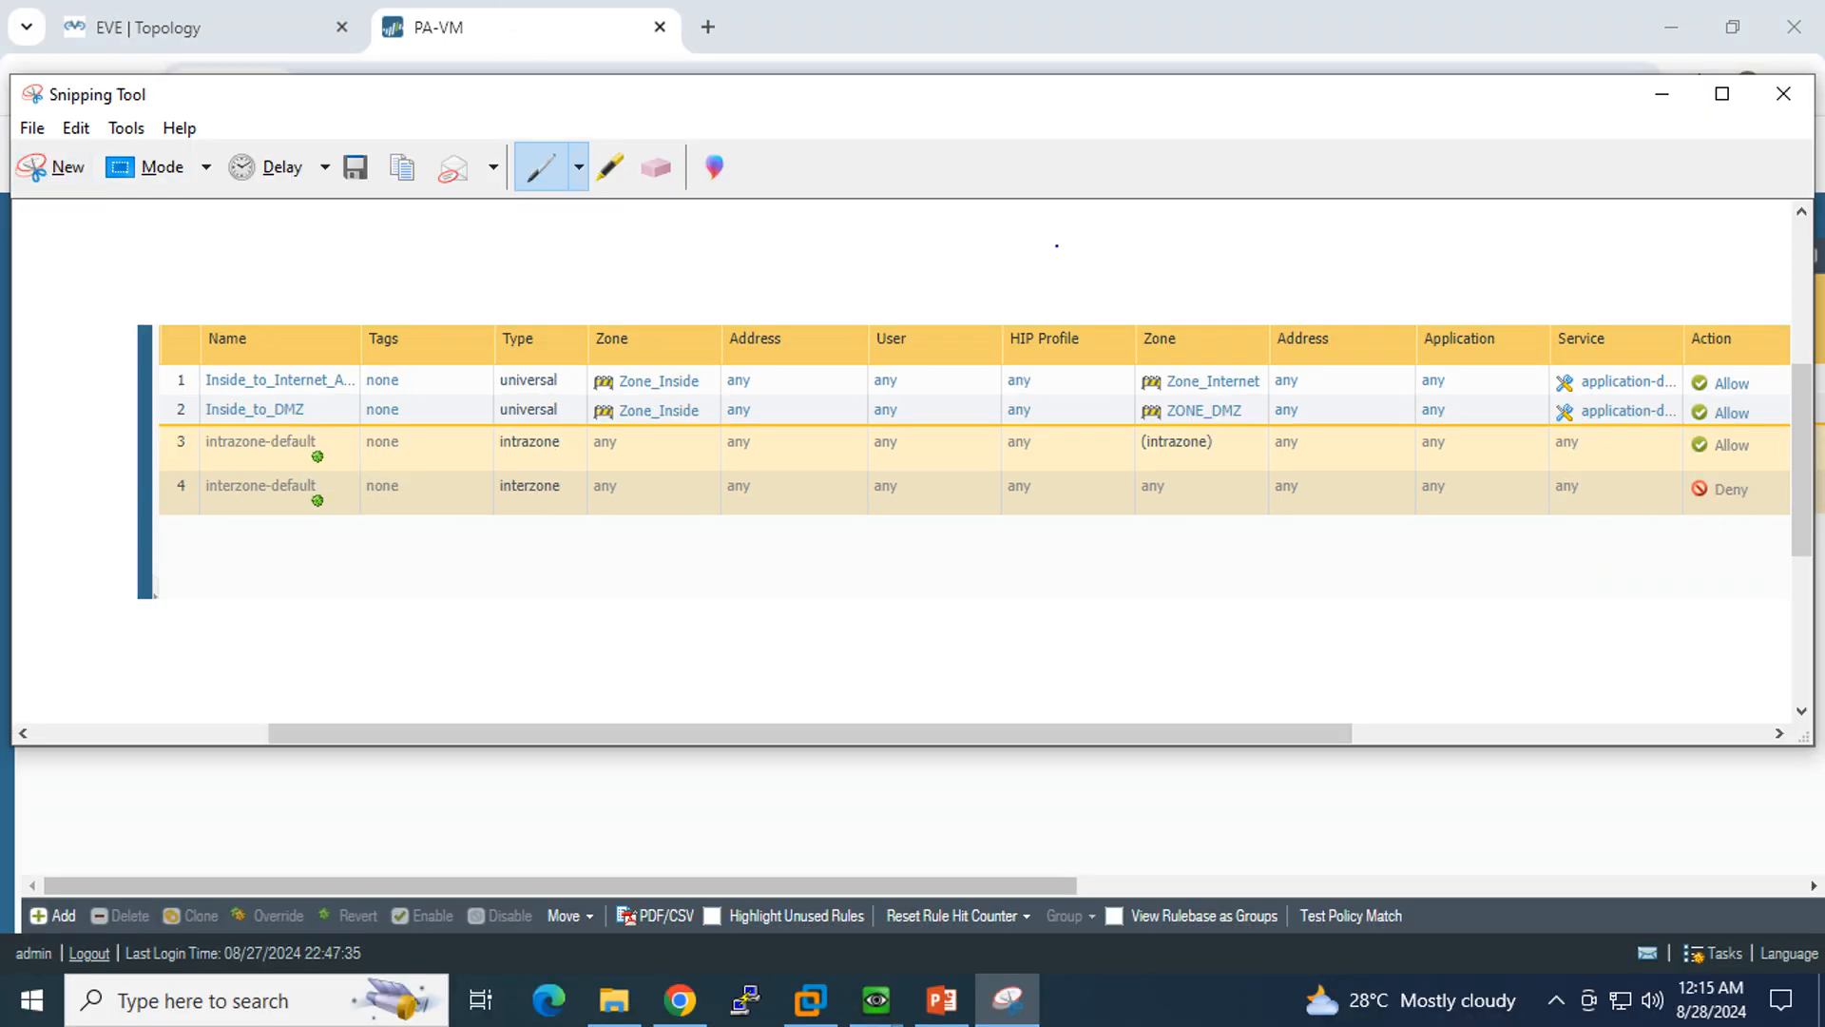
click(1669, 104)
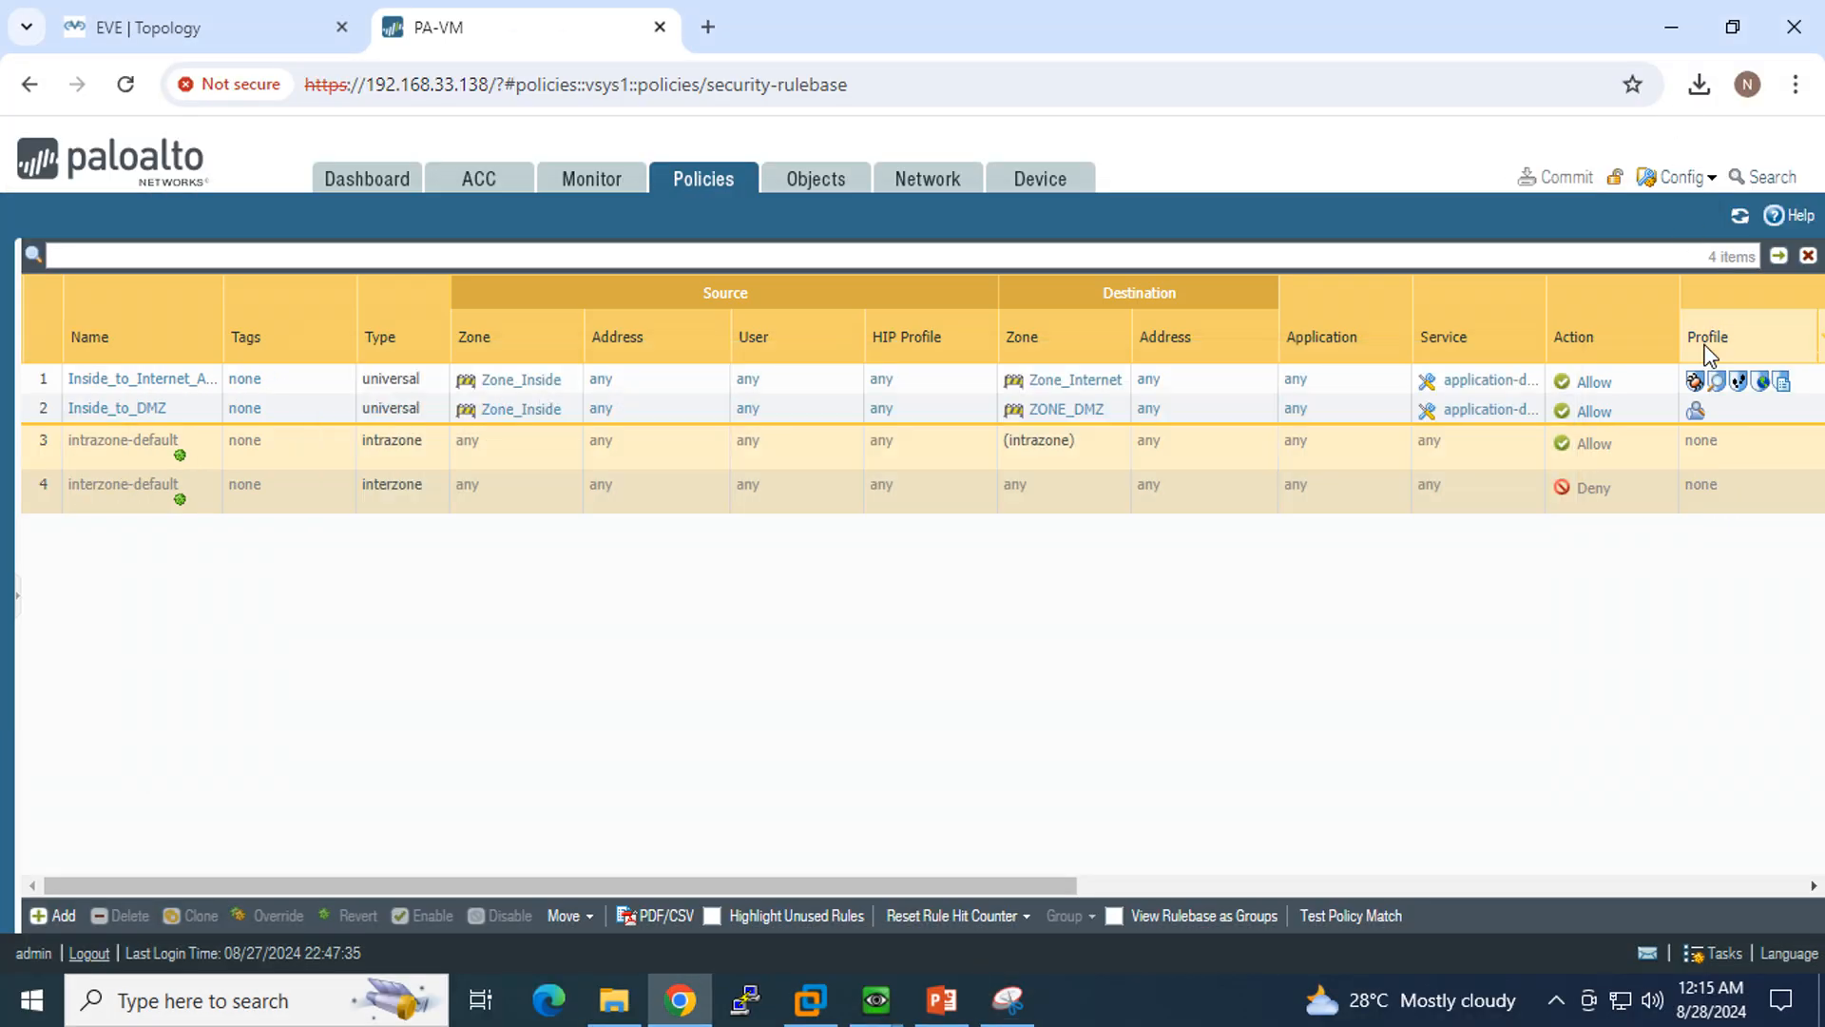
Step: Capture the action settings of the Inside_to_Internet_Allow rule in a new snip, mark its assigned profiles with the pen, and close the rule unchanged
mouse_move(1708, 393)
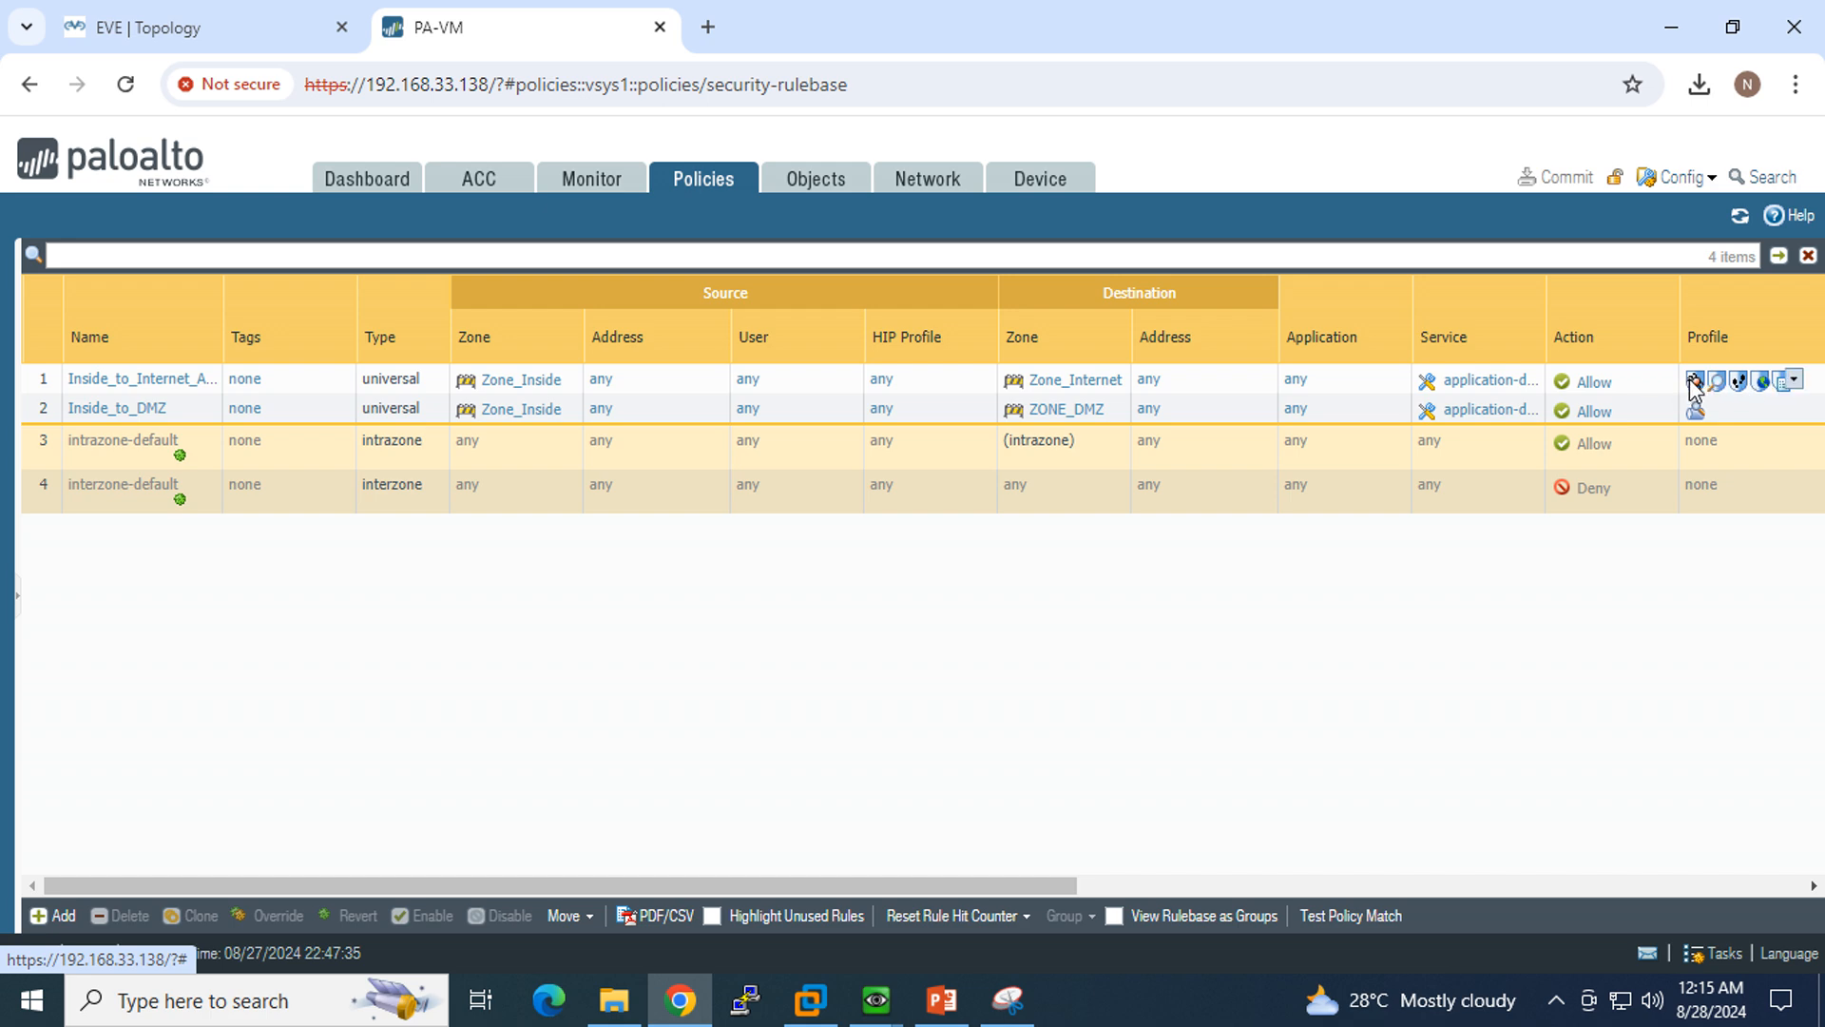
click(117, 383)
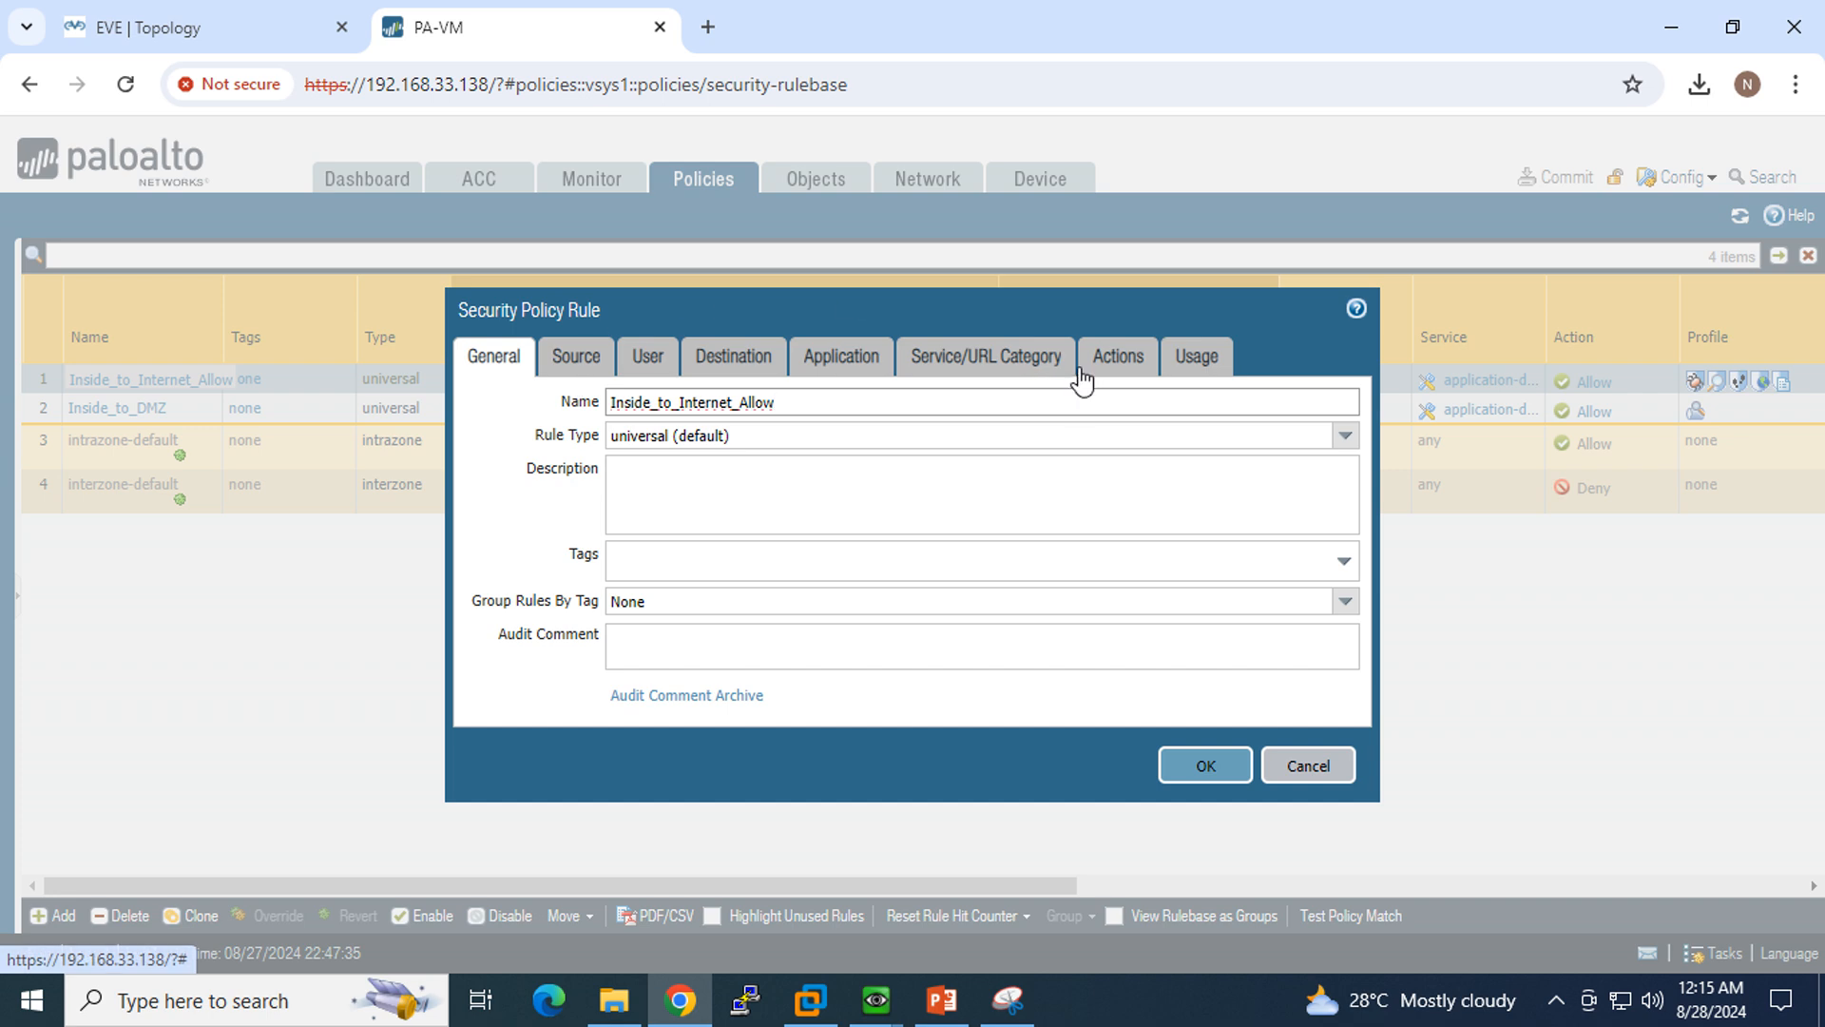
click(1117, 364)
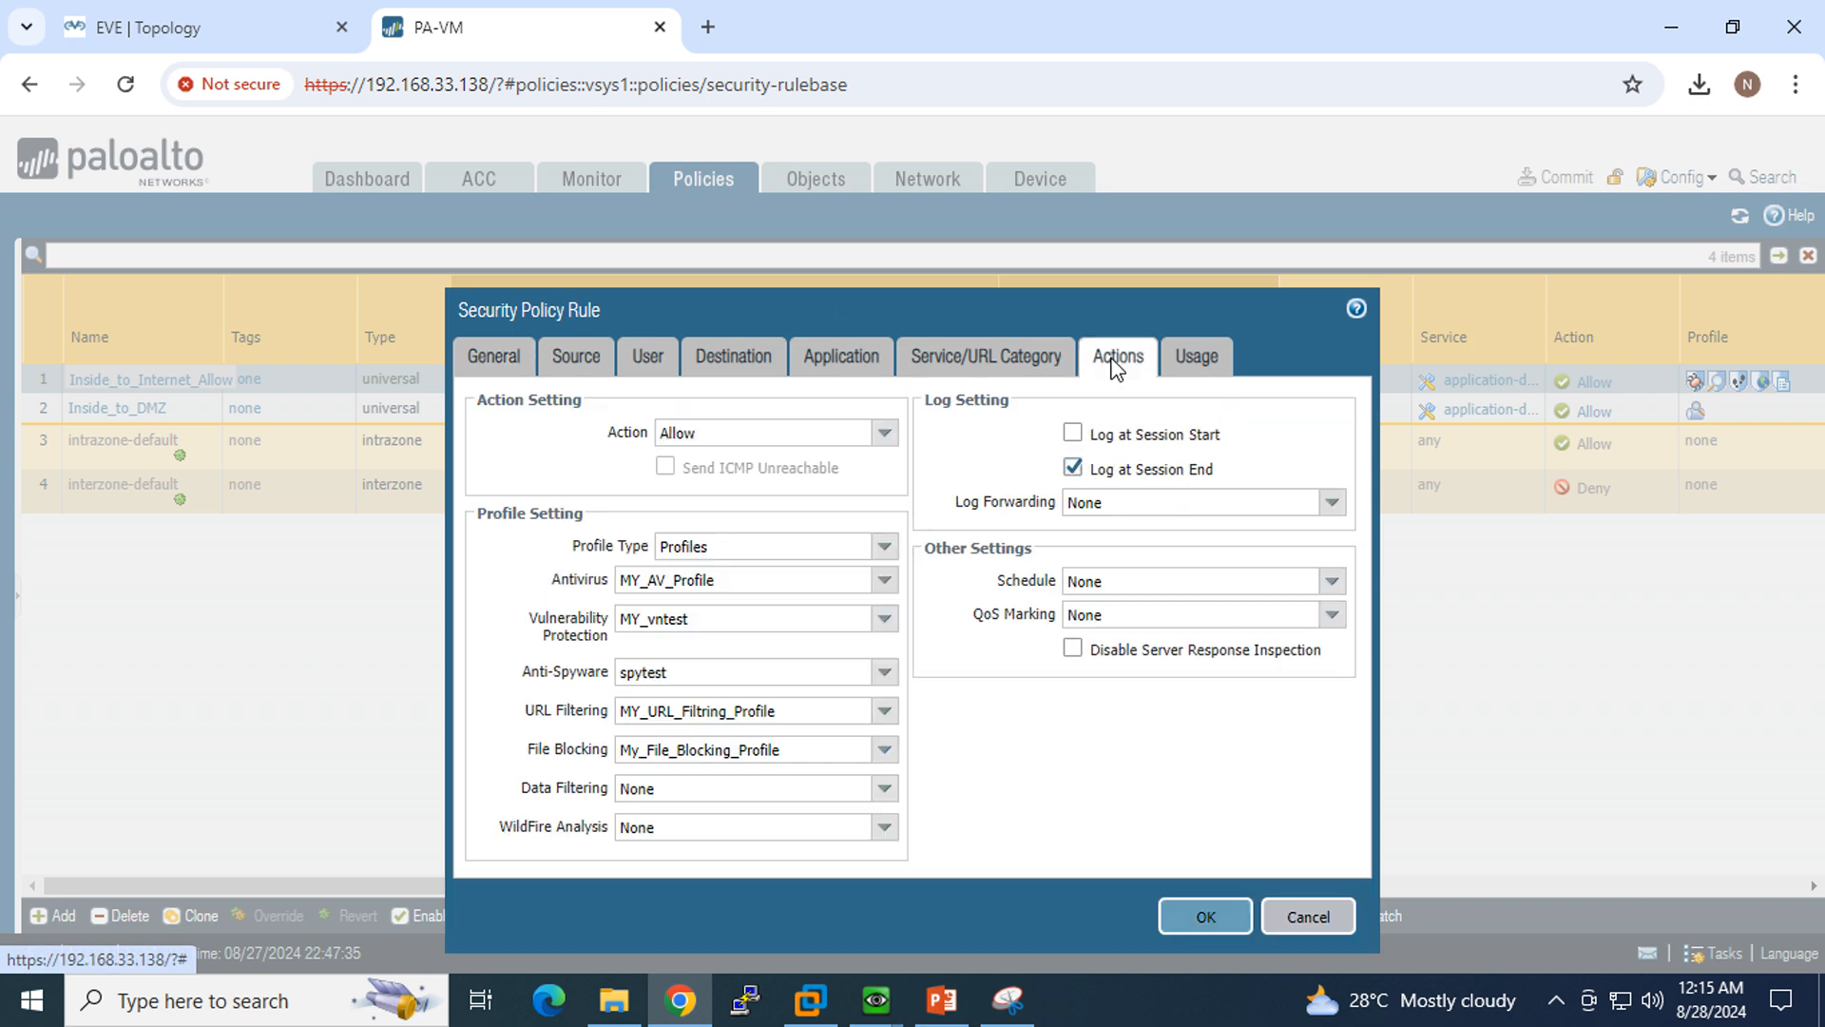
click(1008, 999)
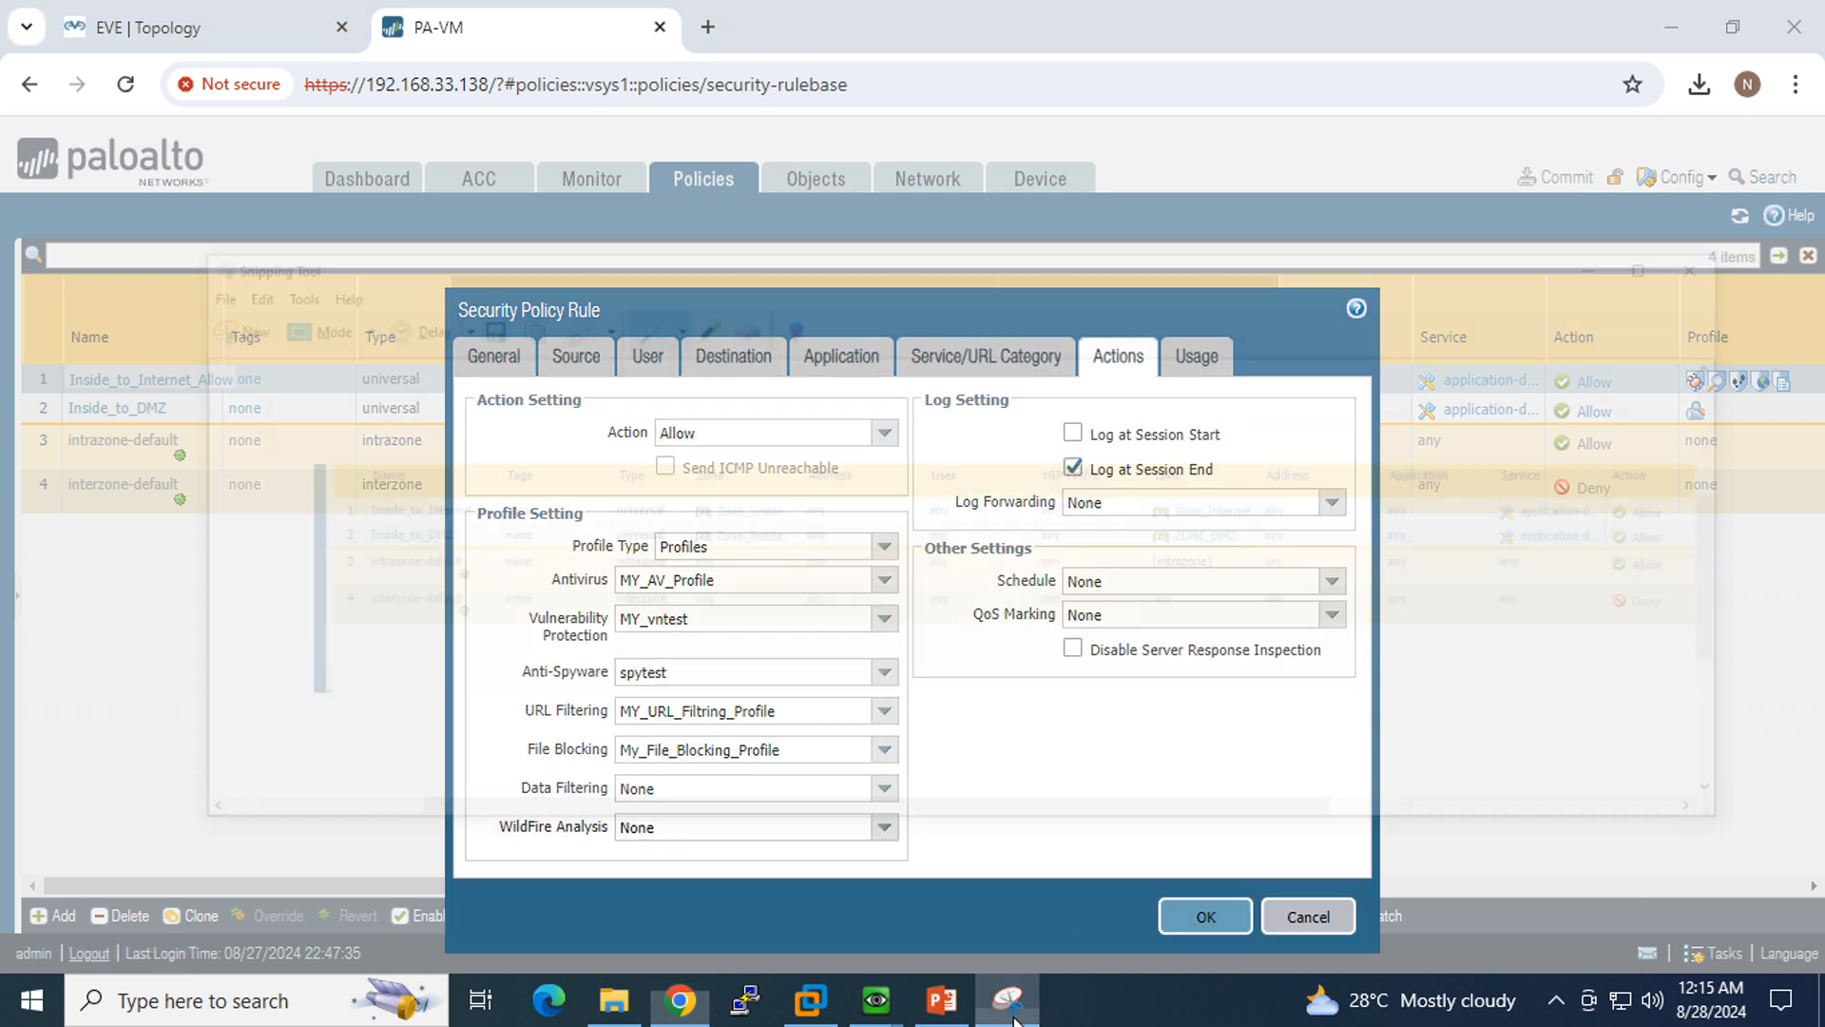
click(23, 164)
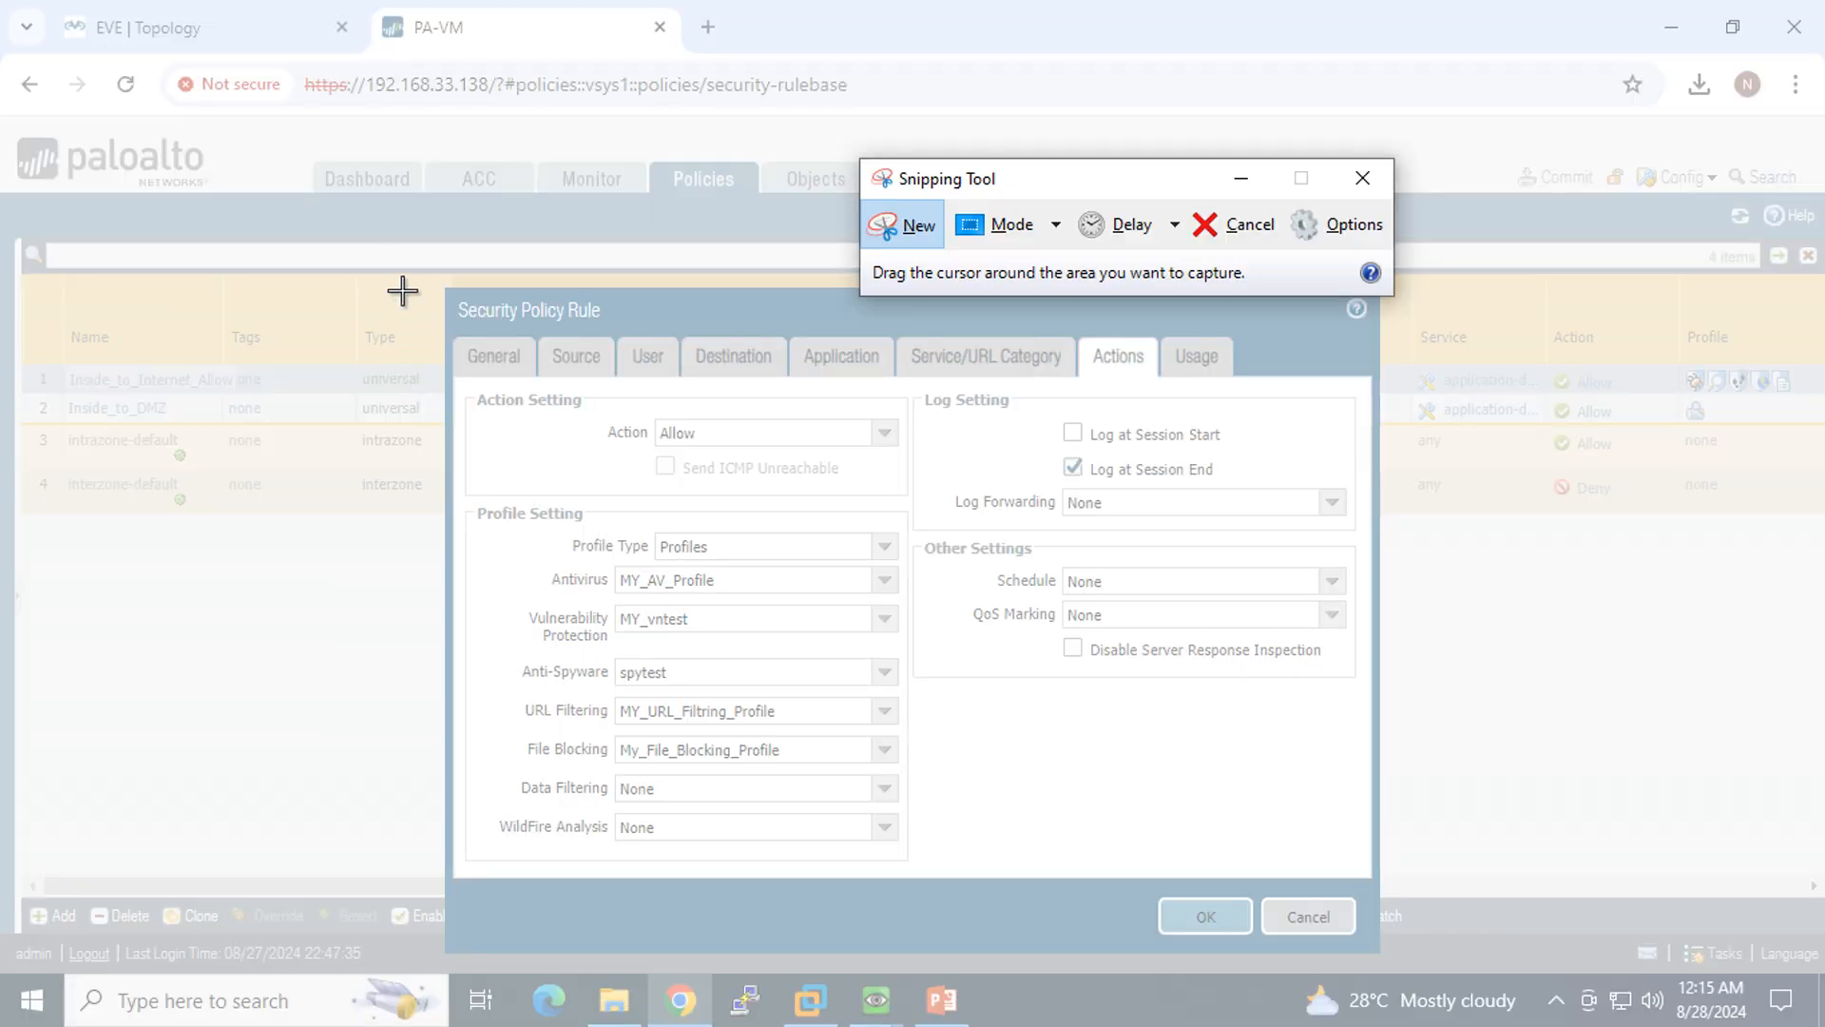
drag(390, 275, 1483, 1024)
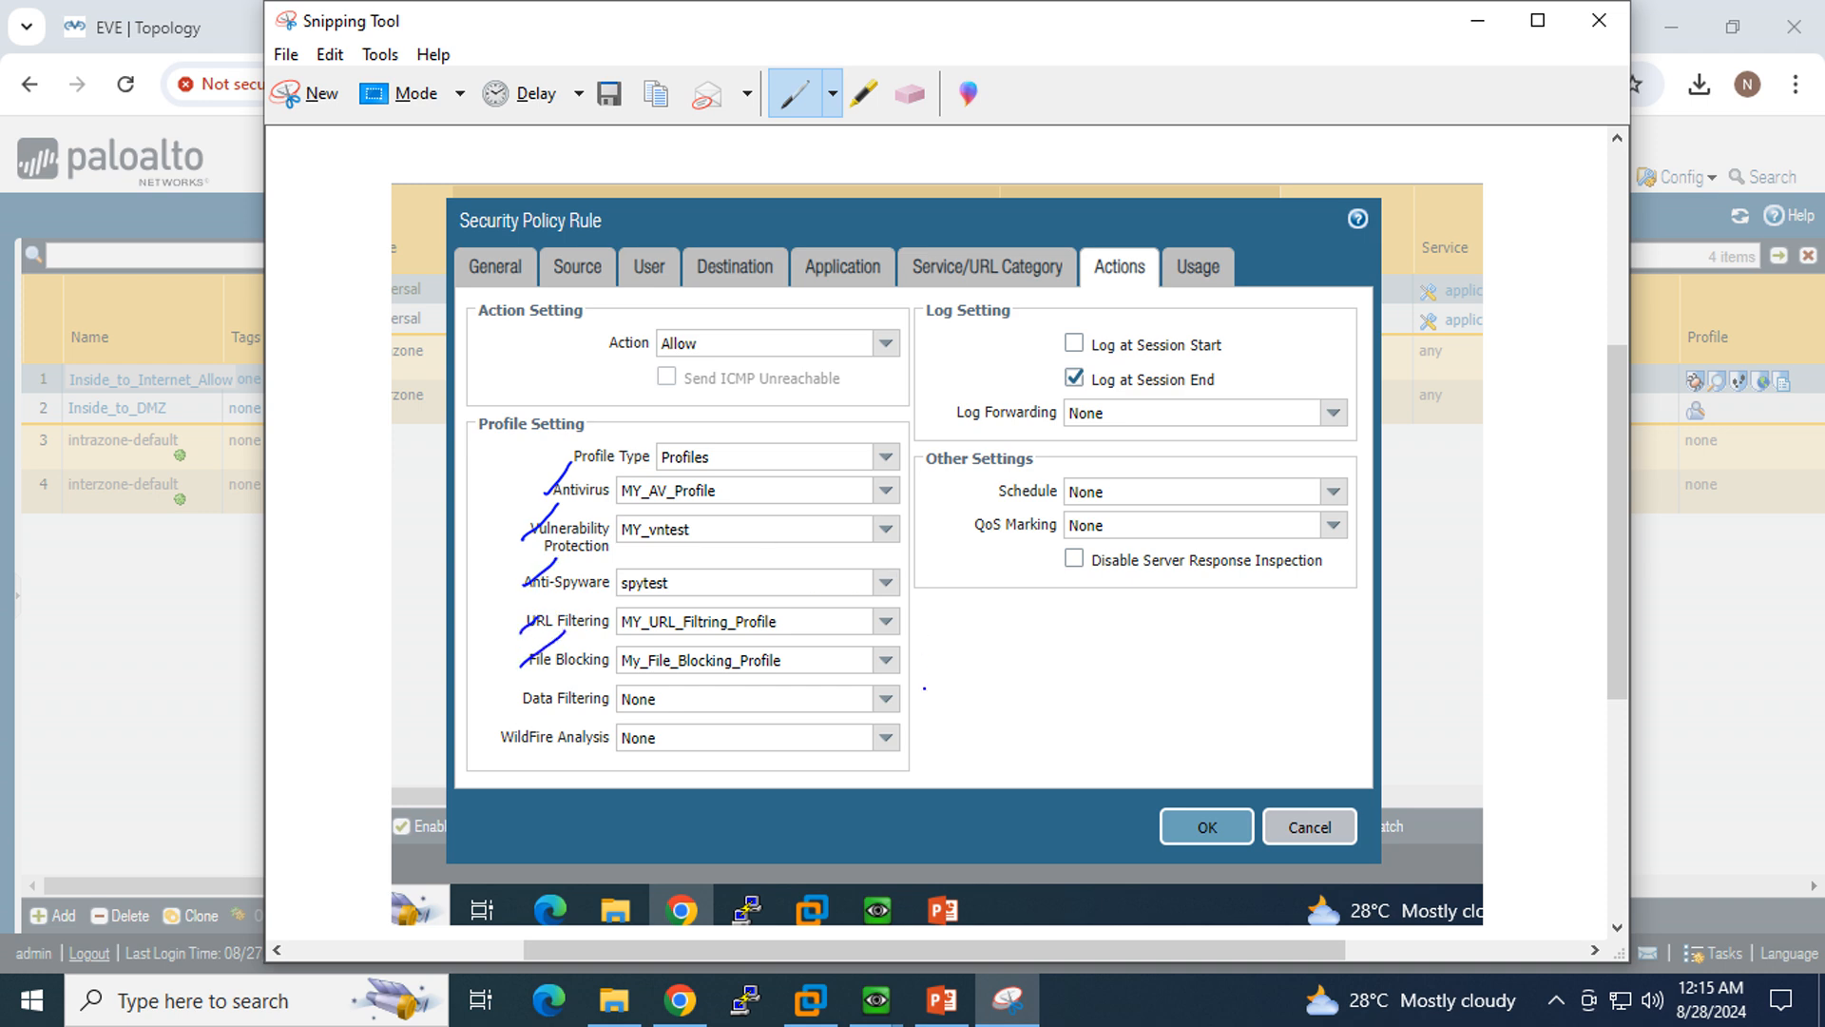
mouse_move(924, 687)
mouse_down()
mouse_move(920, 507)
mouse_move(842, 418)
mouse_move(549, 466)
mouse_move(536, 727)
mouse_move(750, 783)
mouse_move(924, 715)
mouse_up()
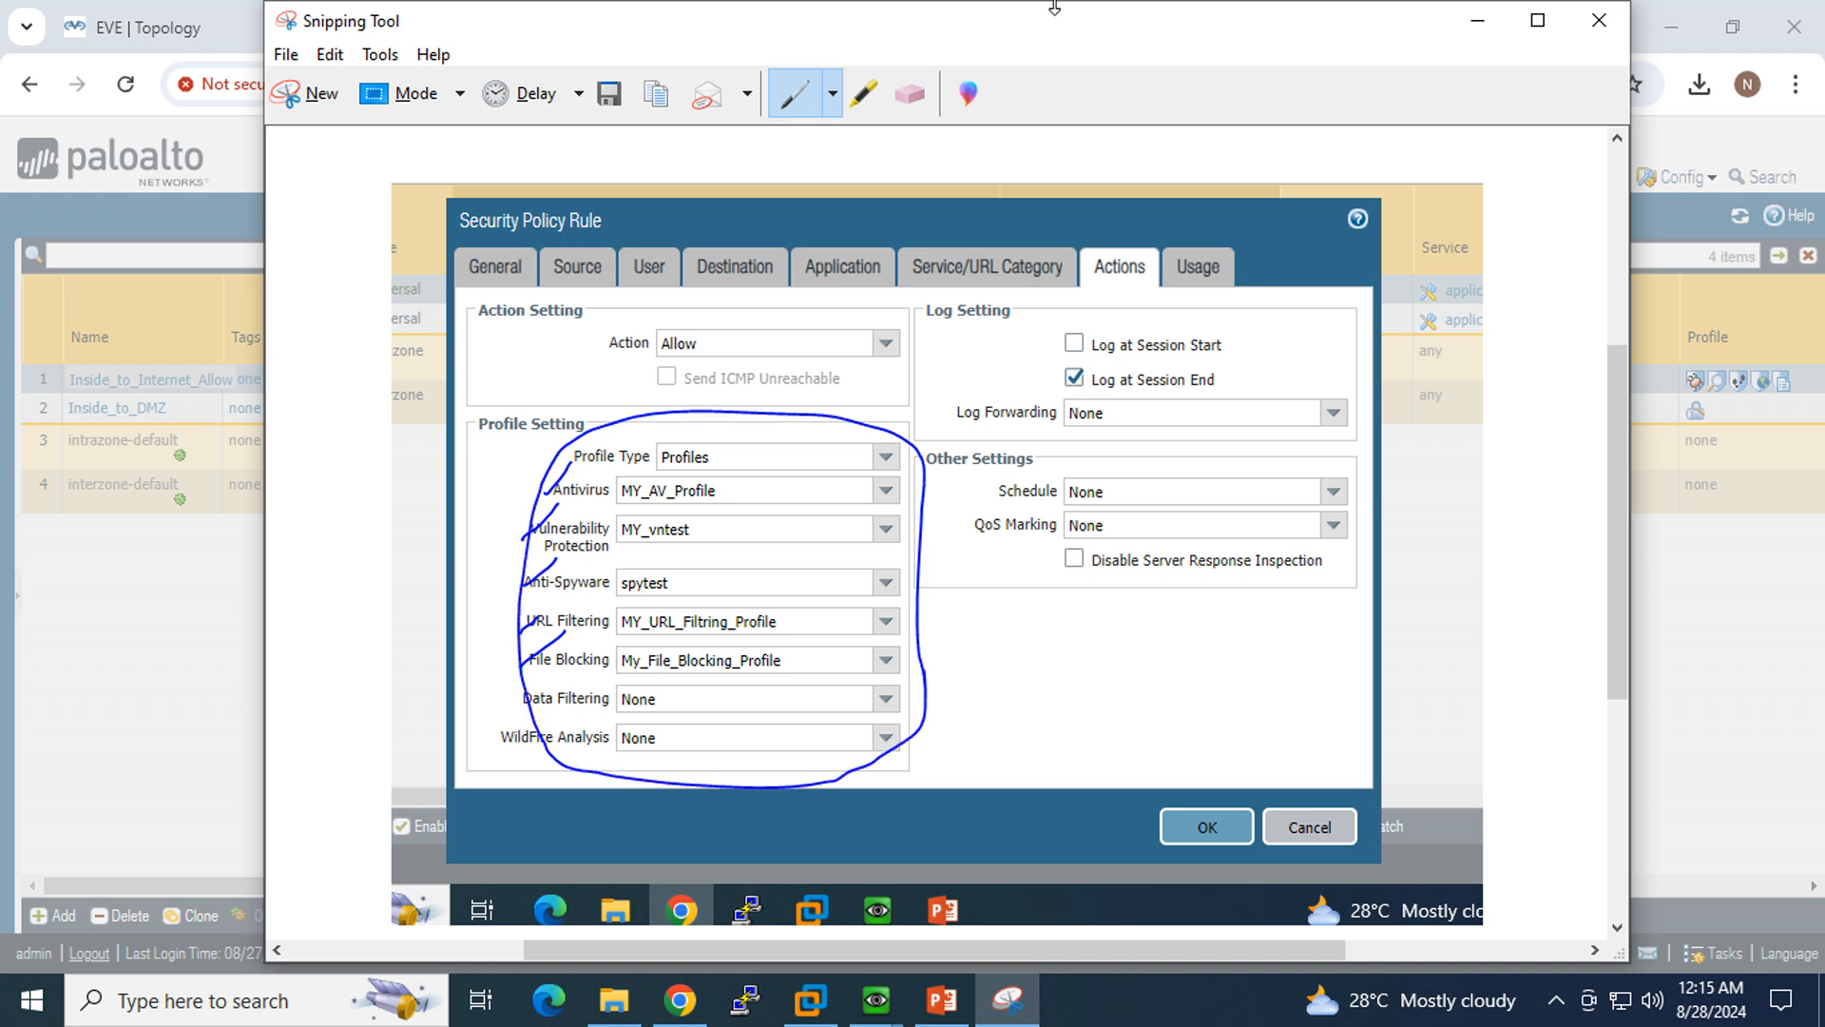
click(1476, 24)
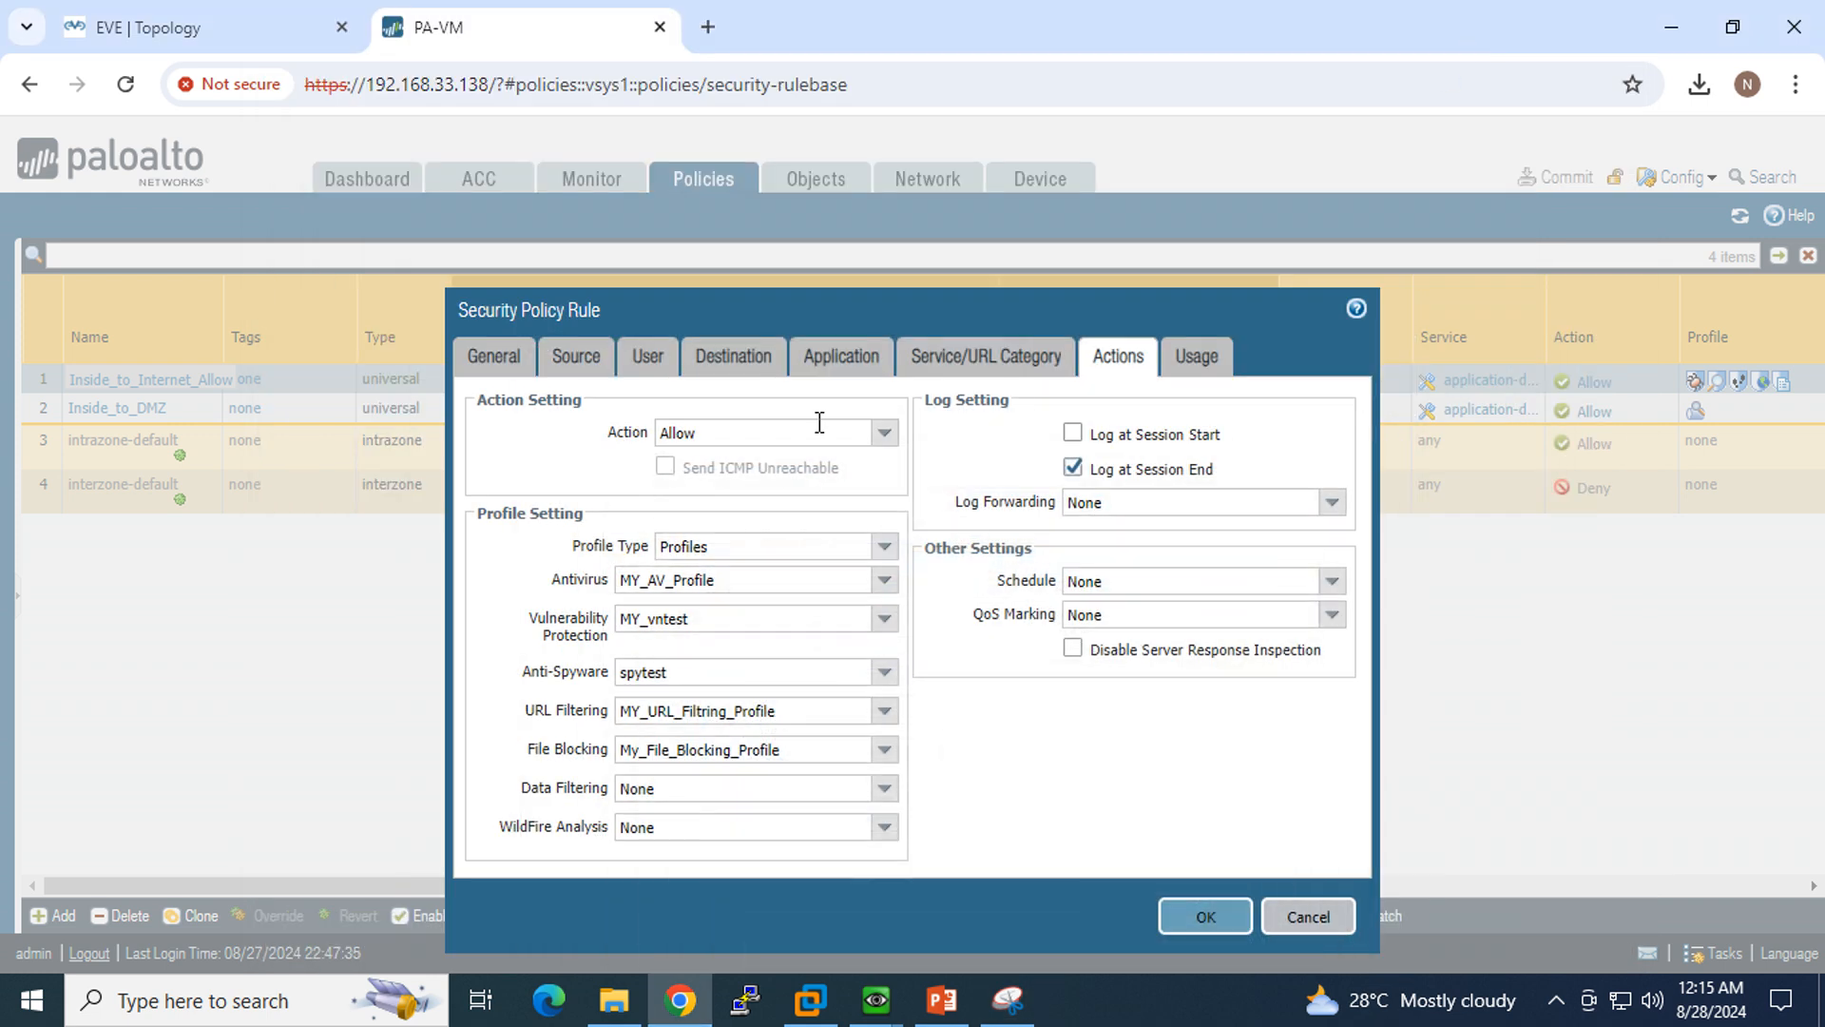
click(1307, 917)
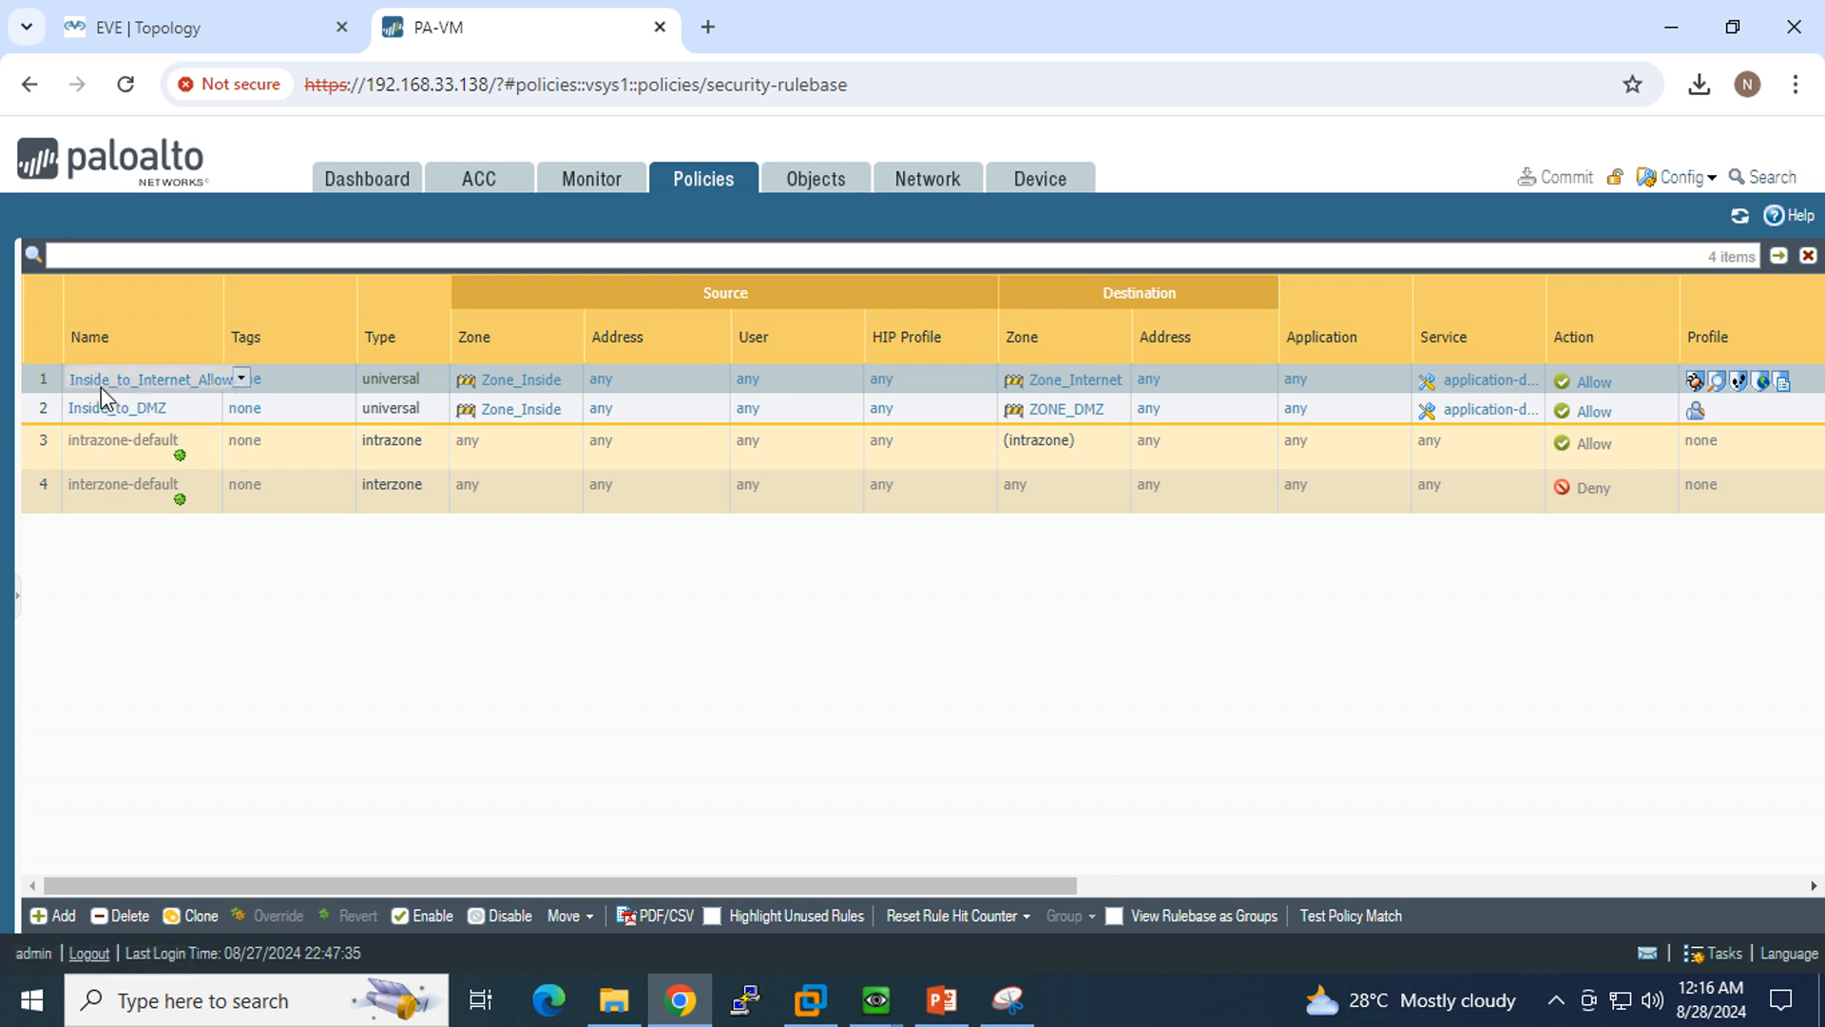
Step: Capture the Security Profiles section of the objects tree in a new snip and mark it with the pen
click(813, 180)
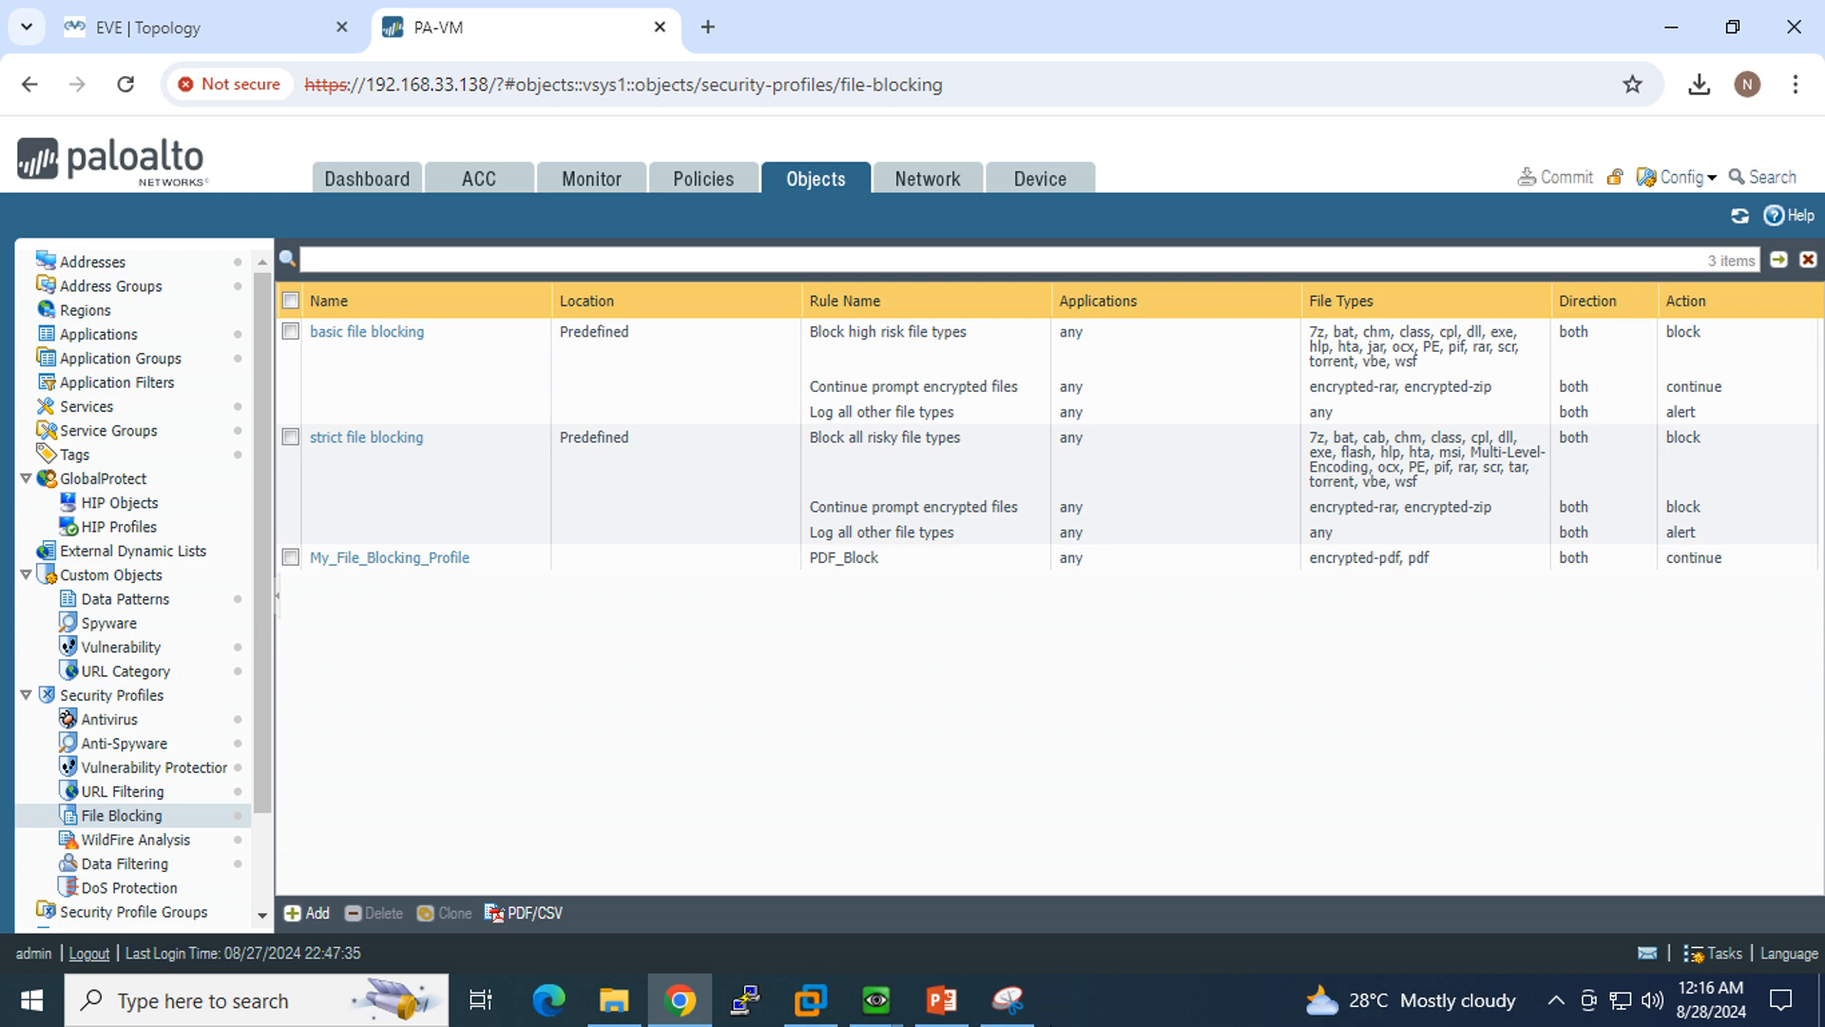
click(1008, 998)
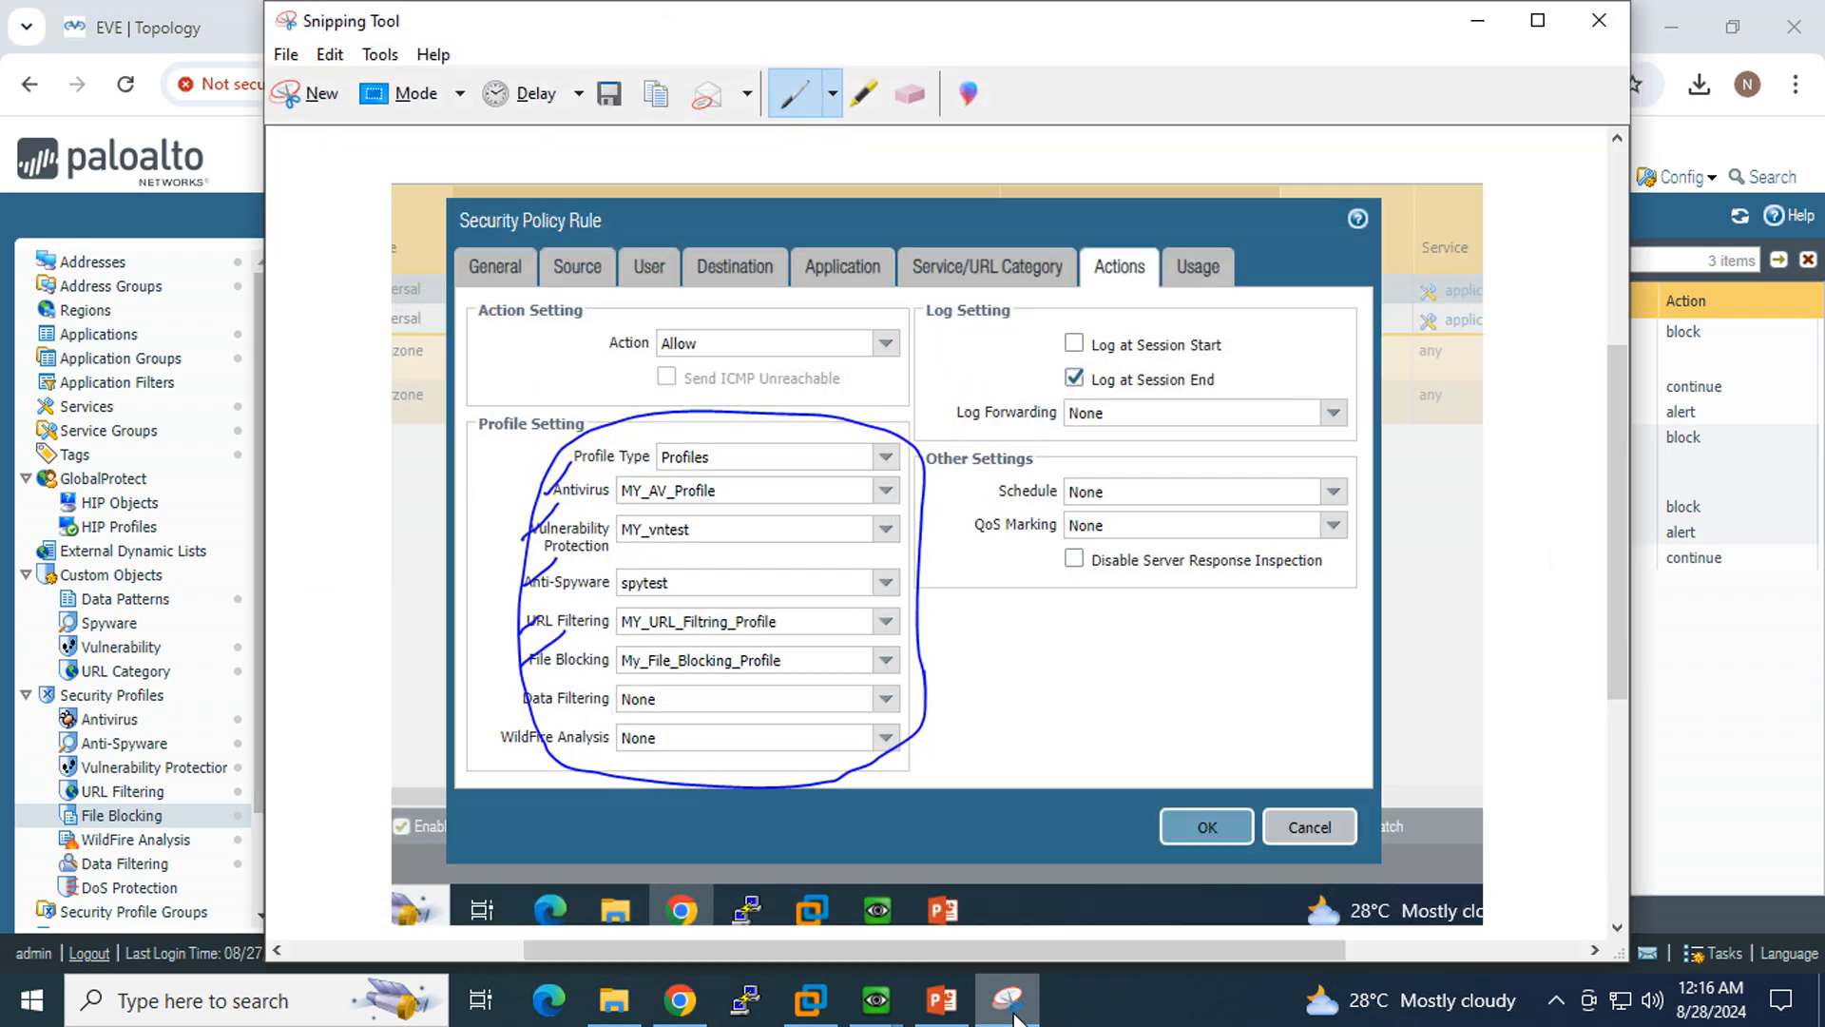
click(309, 93)
drag(5, 649, 285, 922)
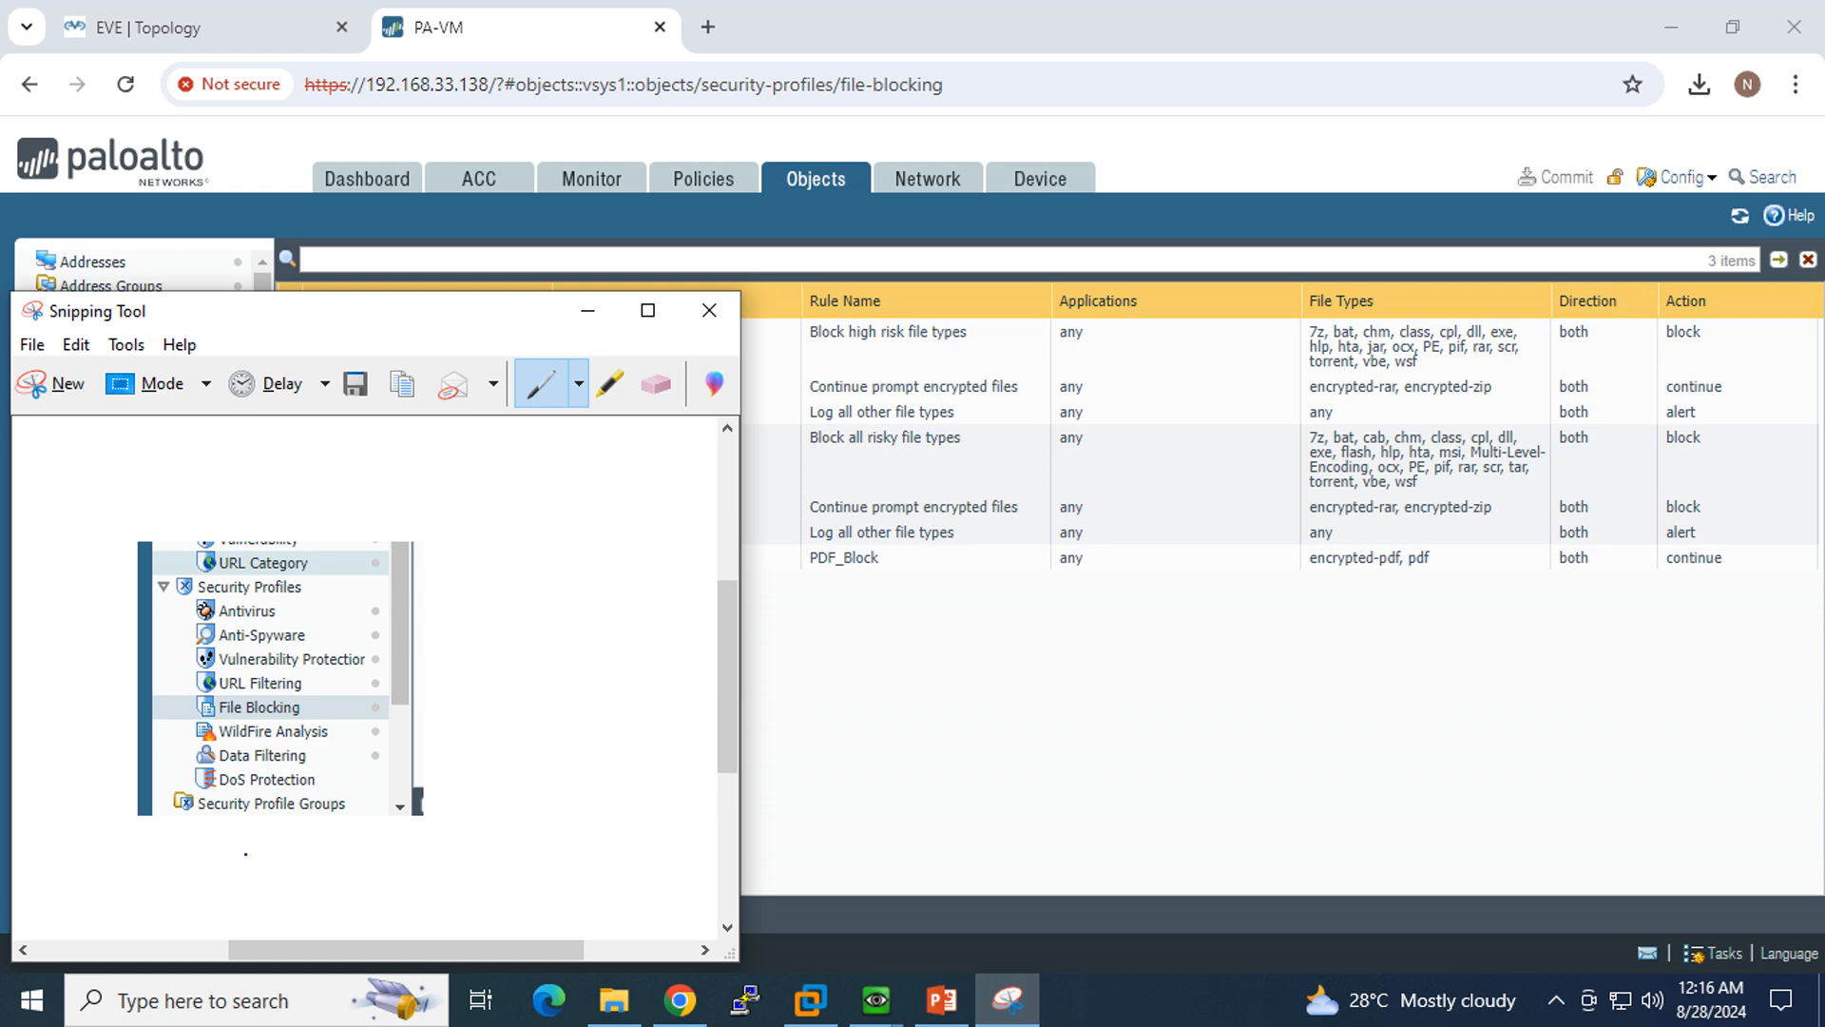
mouse_move(211, 785)
mouse_down()
mouse_move(276, 867)
mouse_move(367, 787)
mouse_move(254, 781)
mouse_up()
click(589, 310)
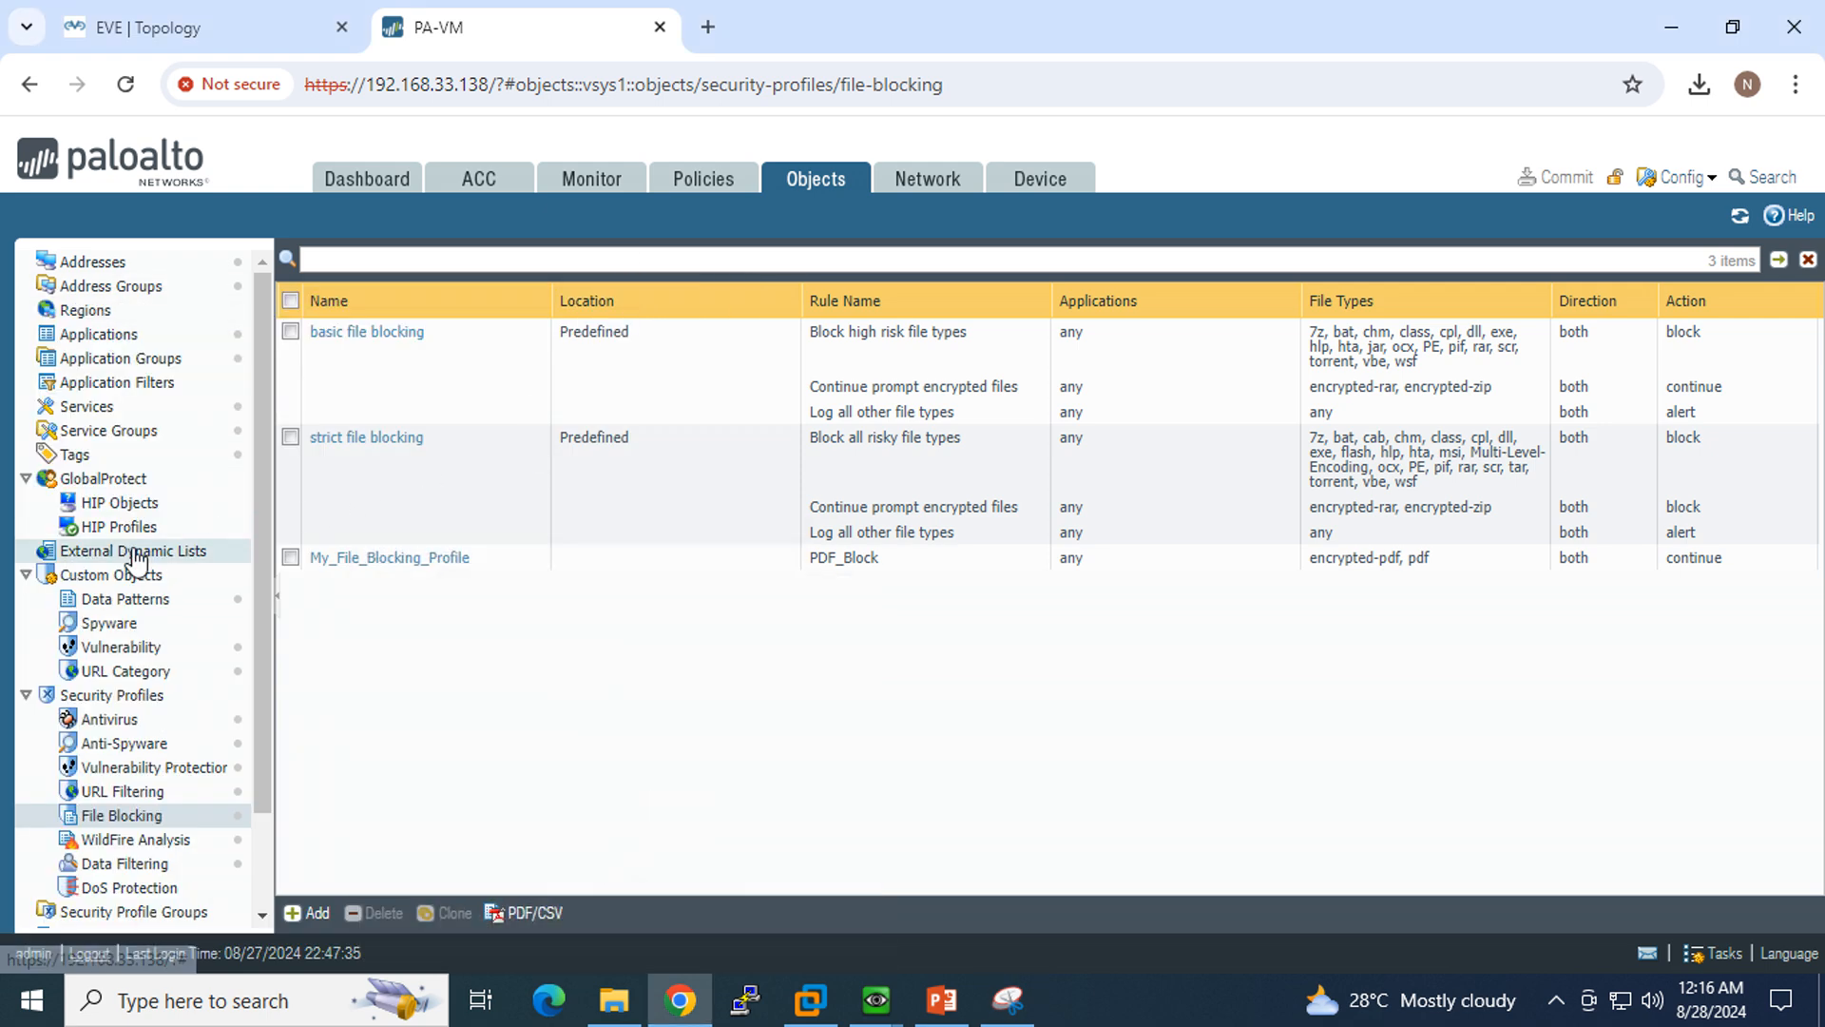
Step: Add a new security profile group named "My_Security_Profile Group"
scroll(134, 571, down, 2)
click(119, 797)
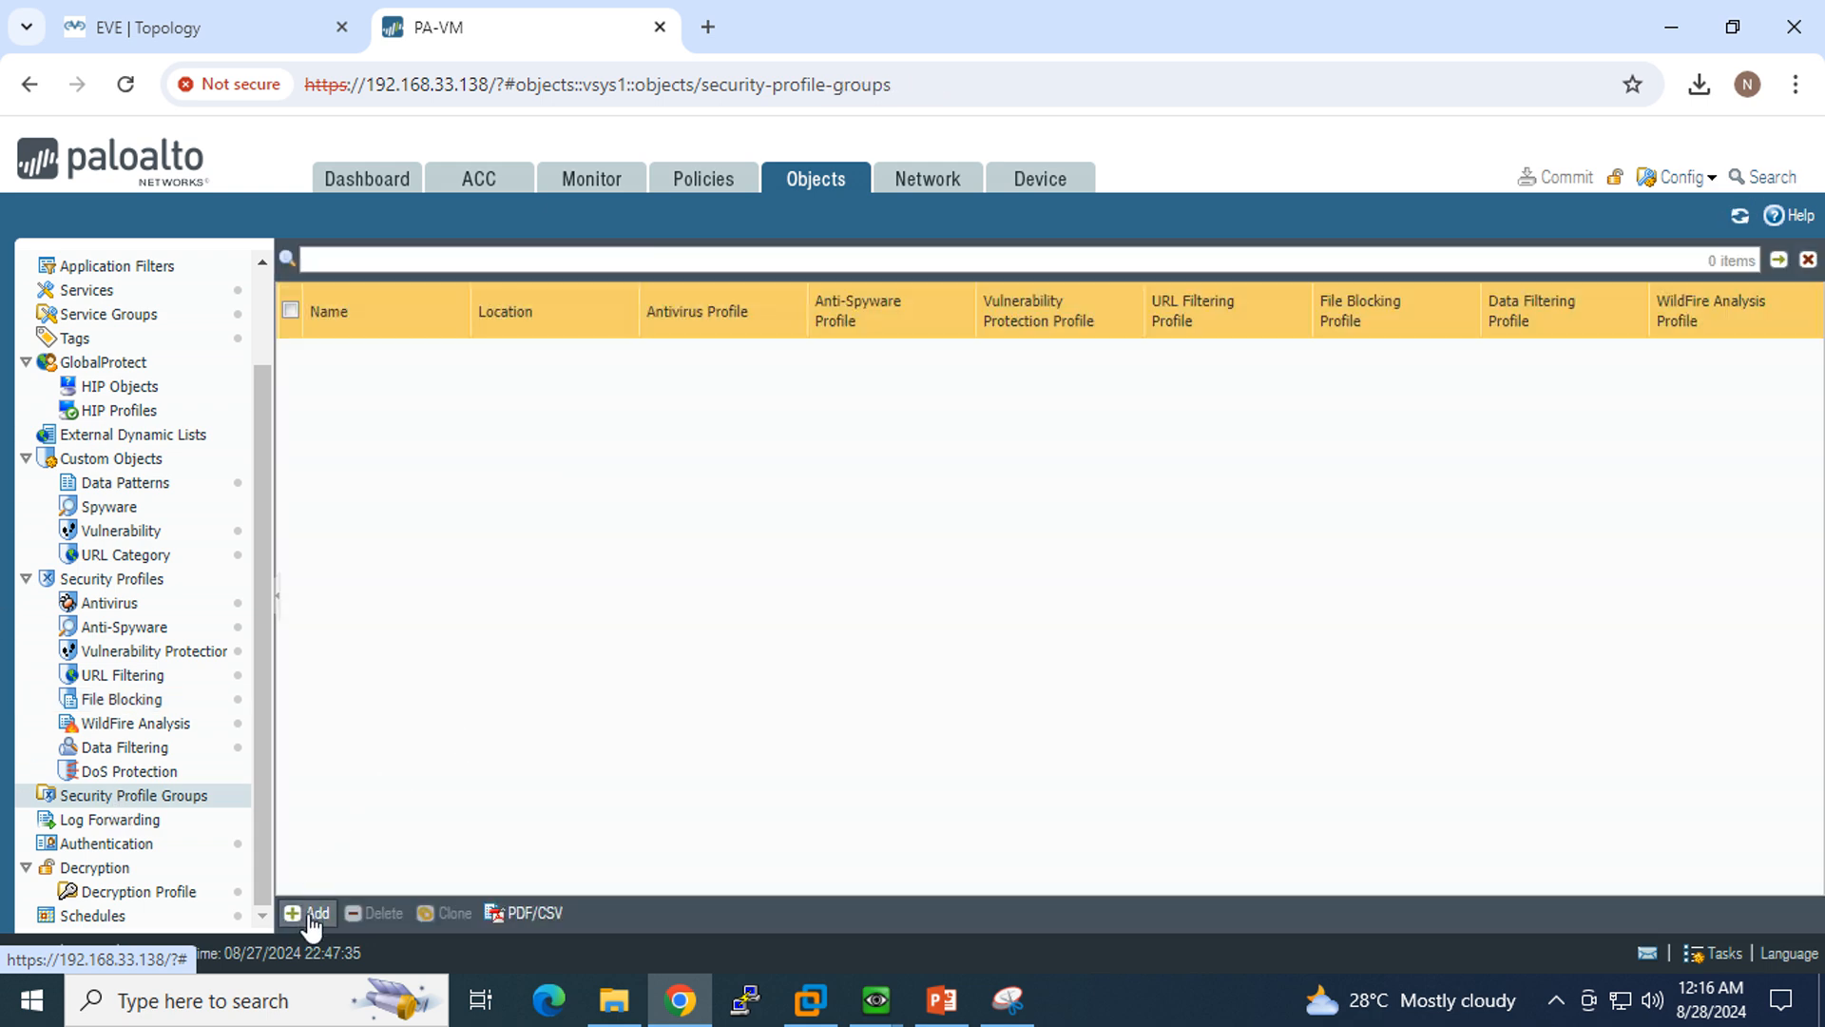
click(310, 914)
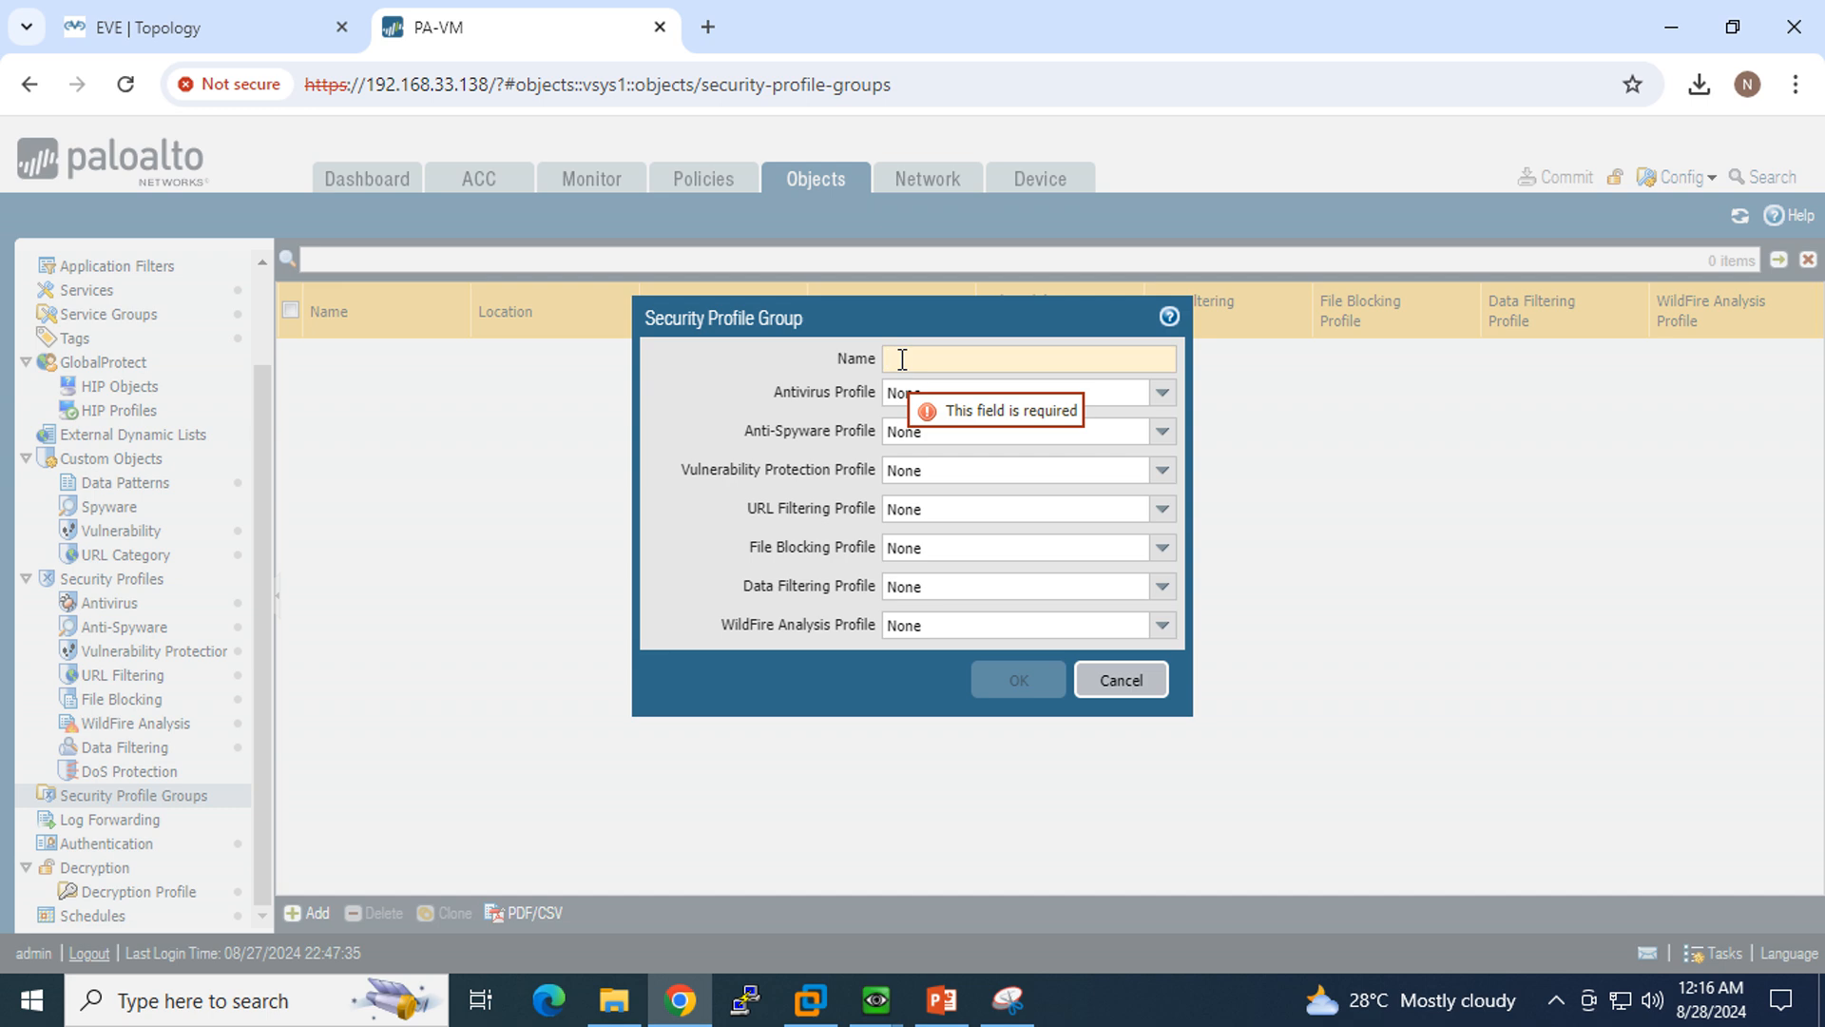
text(My_Security_Pro)
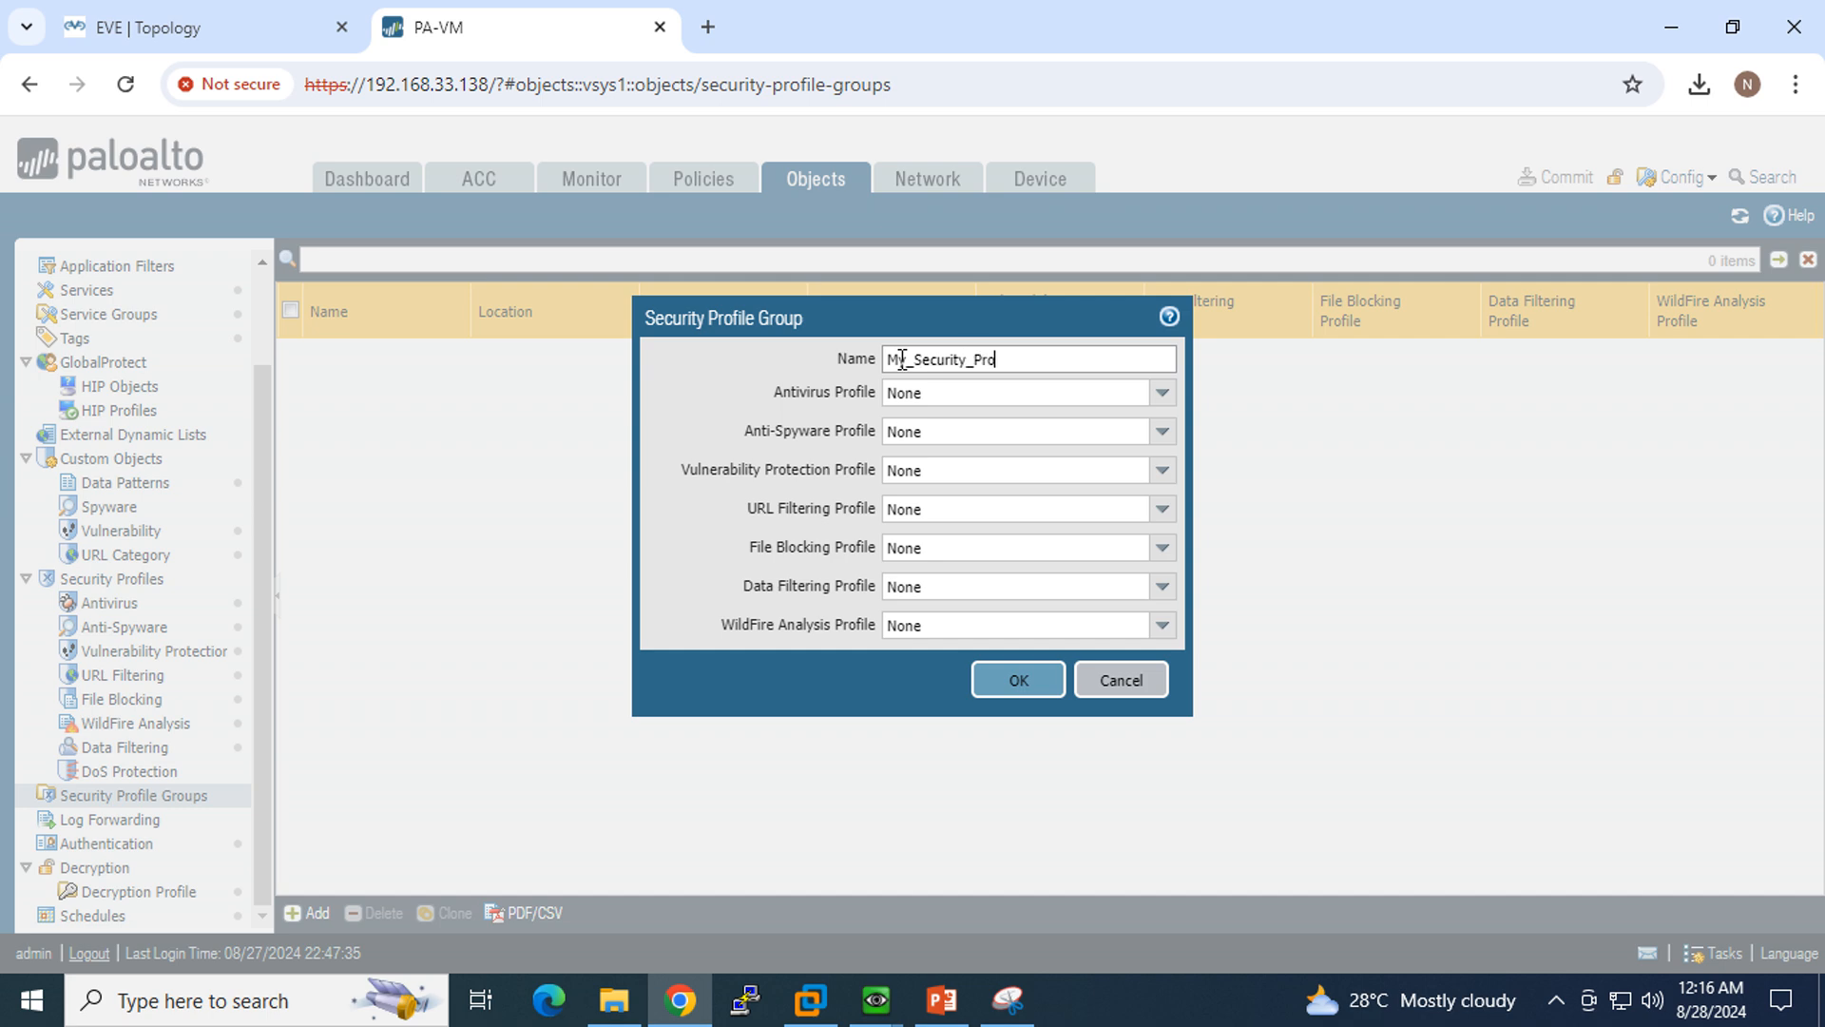
text(file Group)
Step: Set the group's antivirus profile to MY_AV_Profile and its anti-spyware profile to spytest
click(1162, 392)
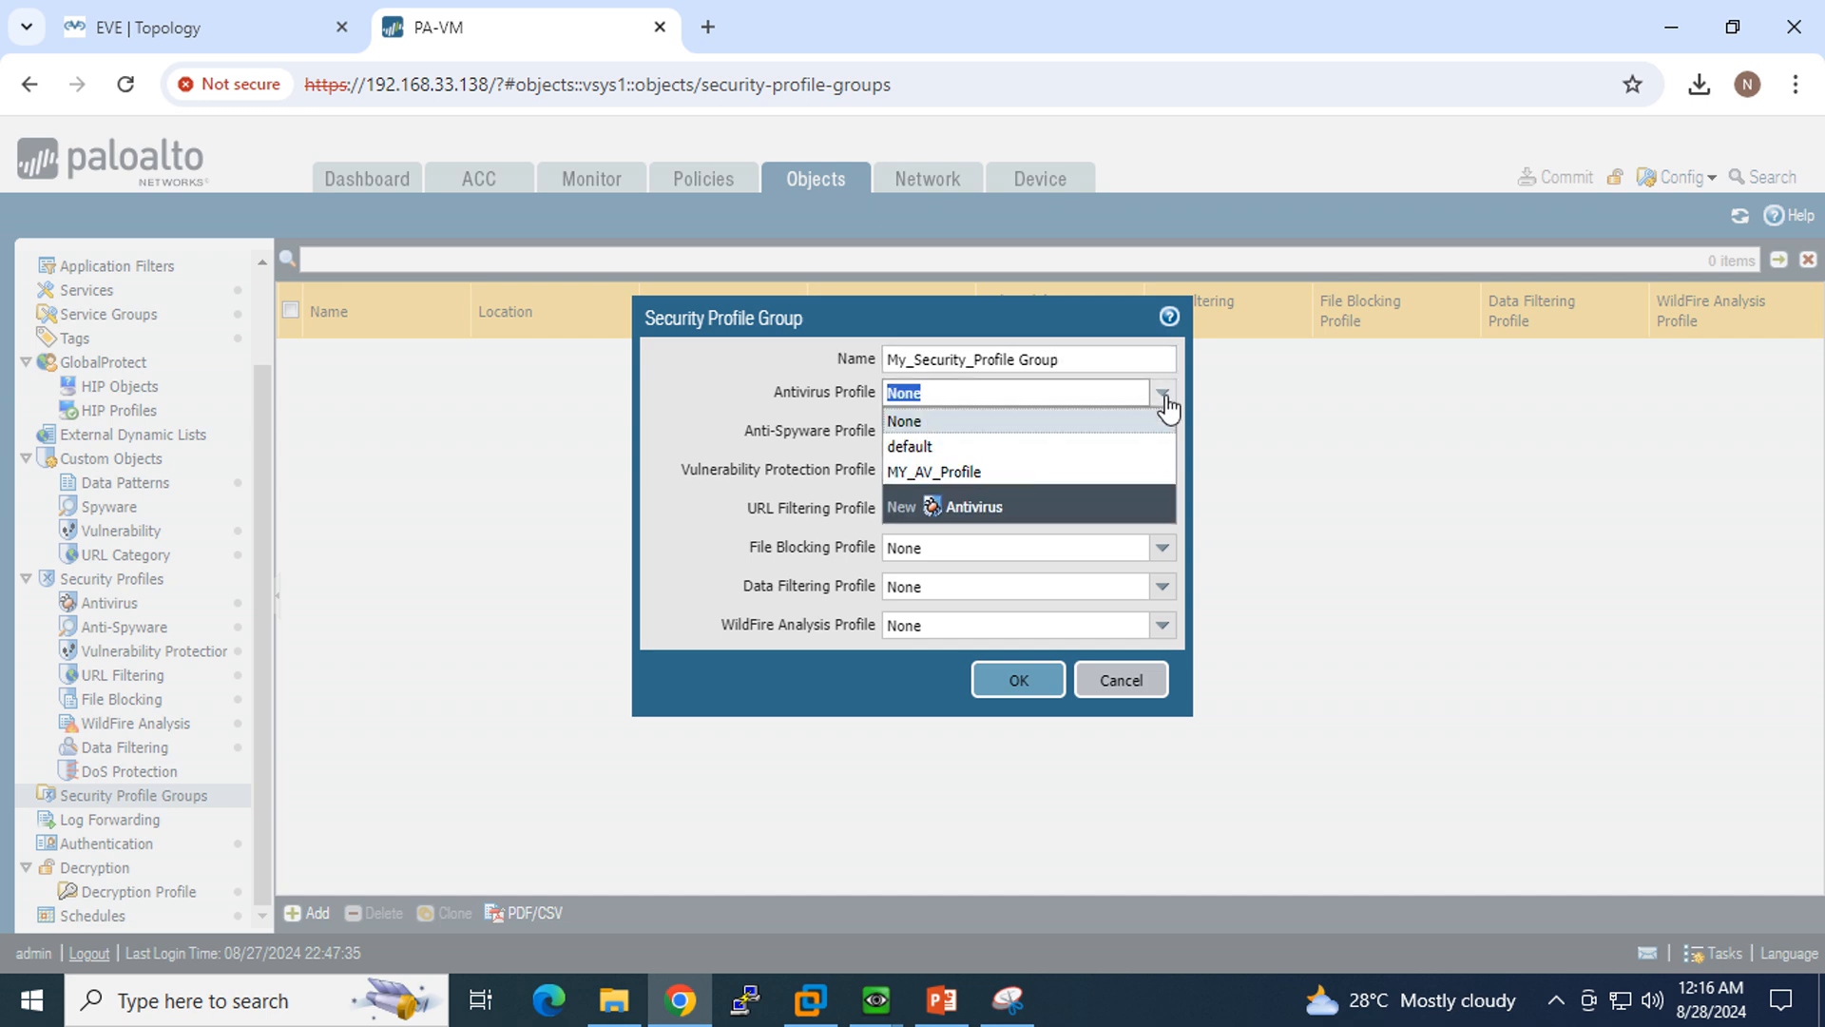
click(1015, 472)
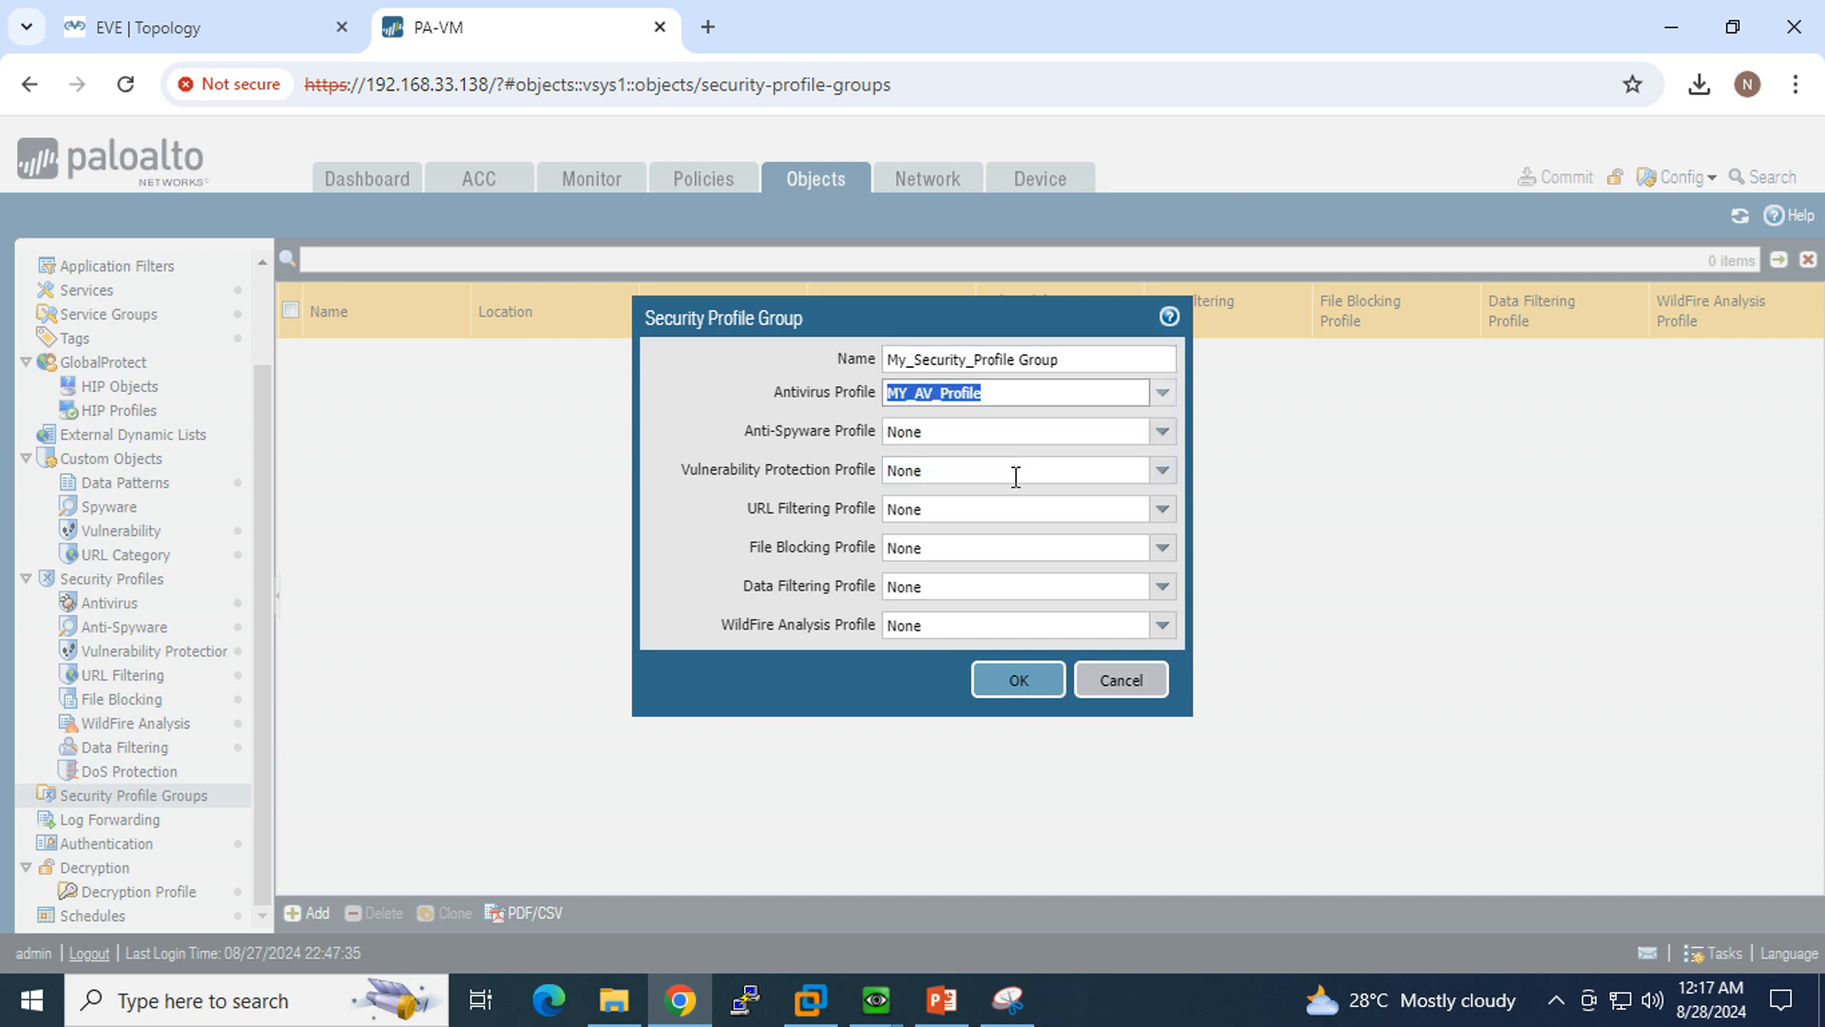
click(1161, 433)
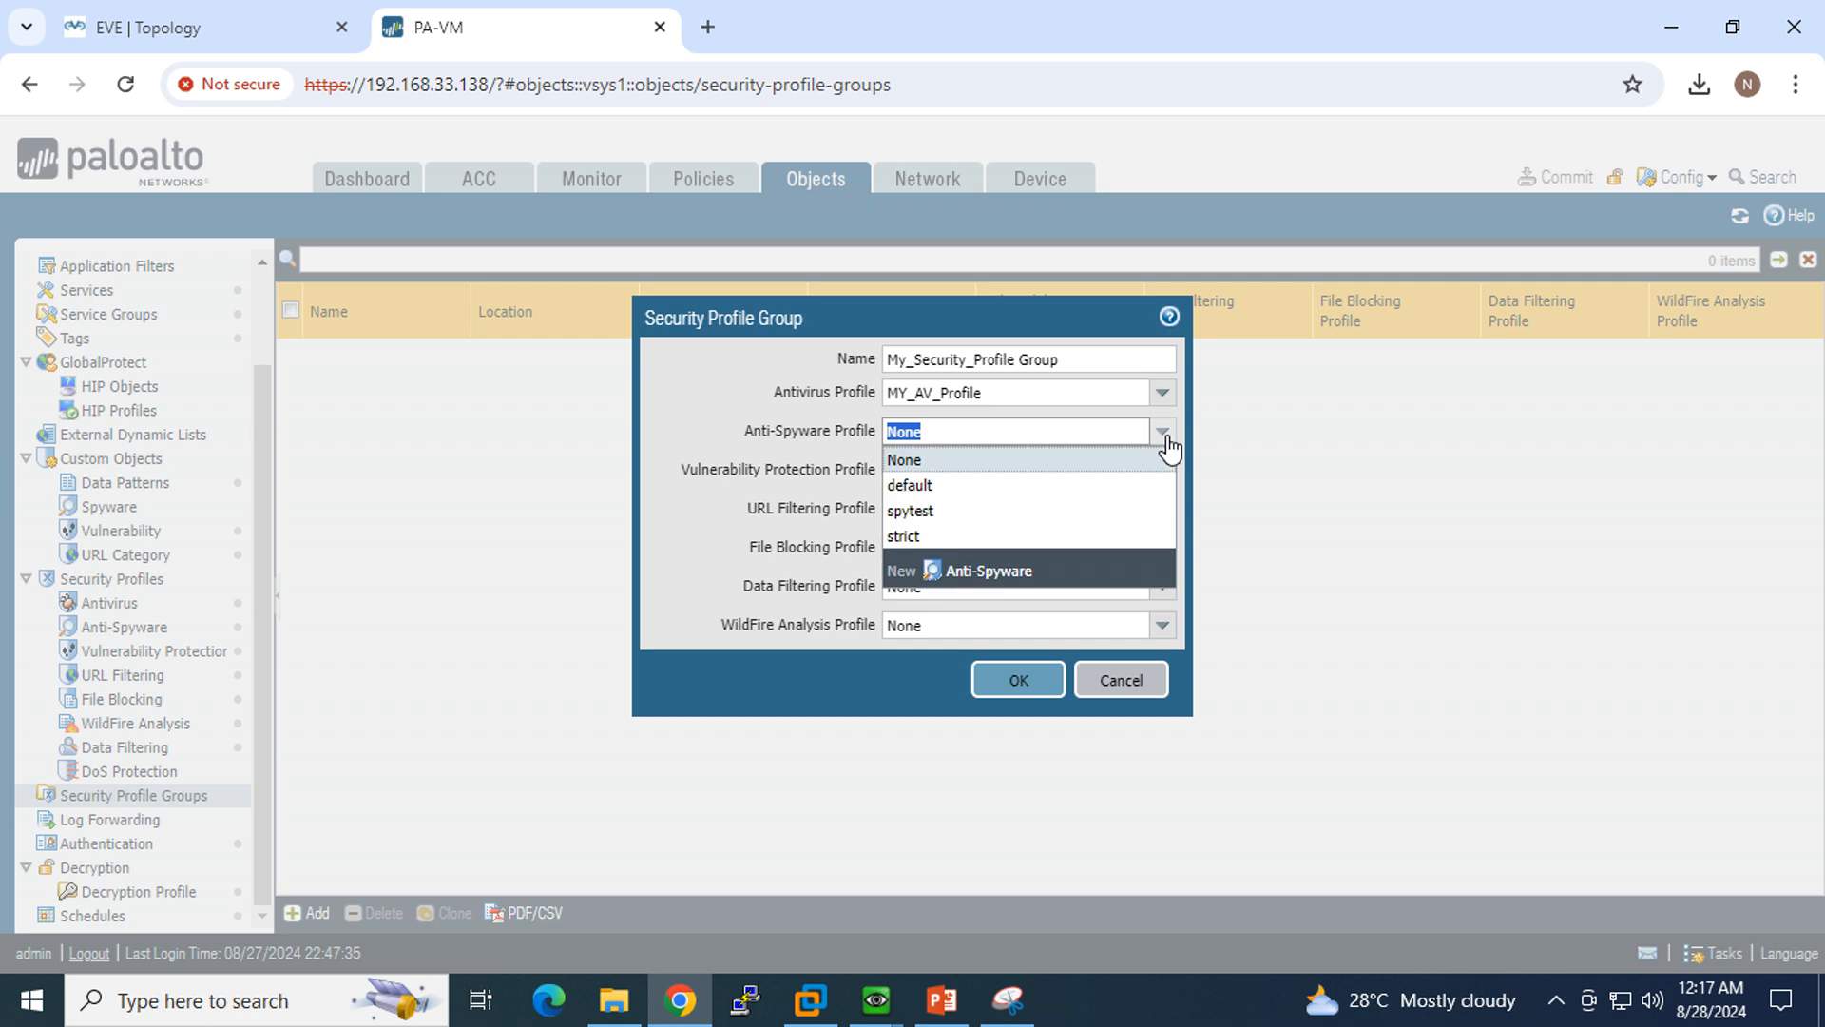
click(962, 513)
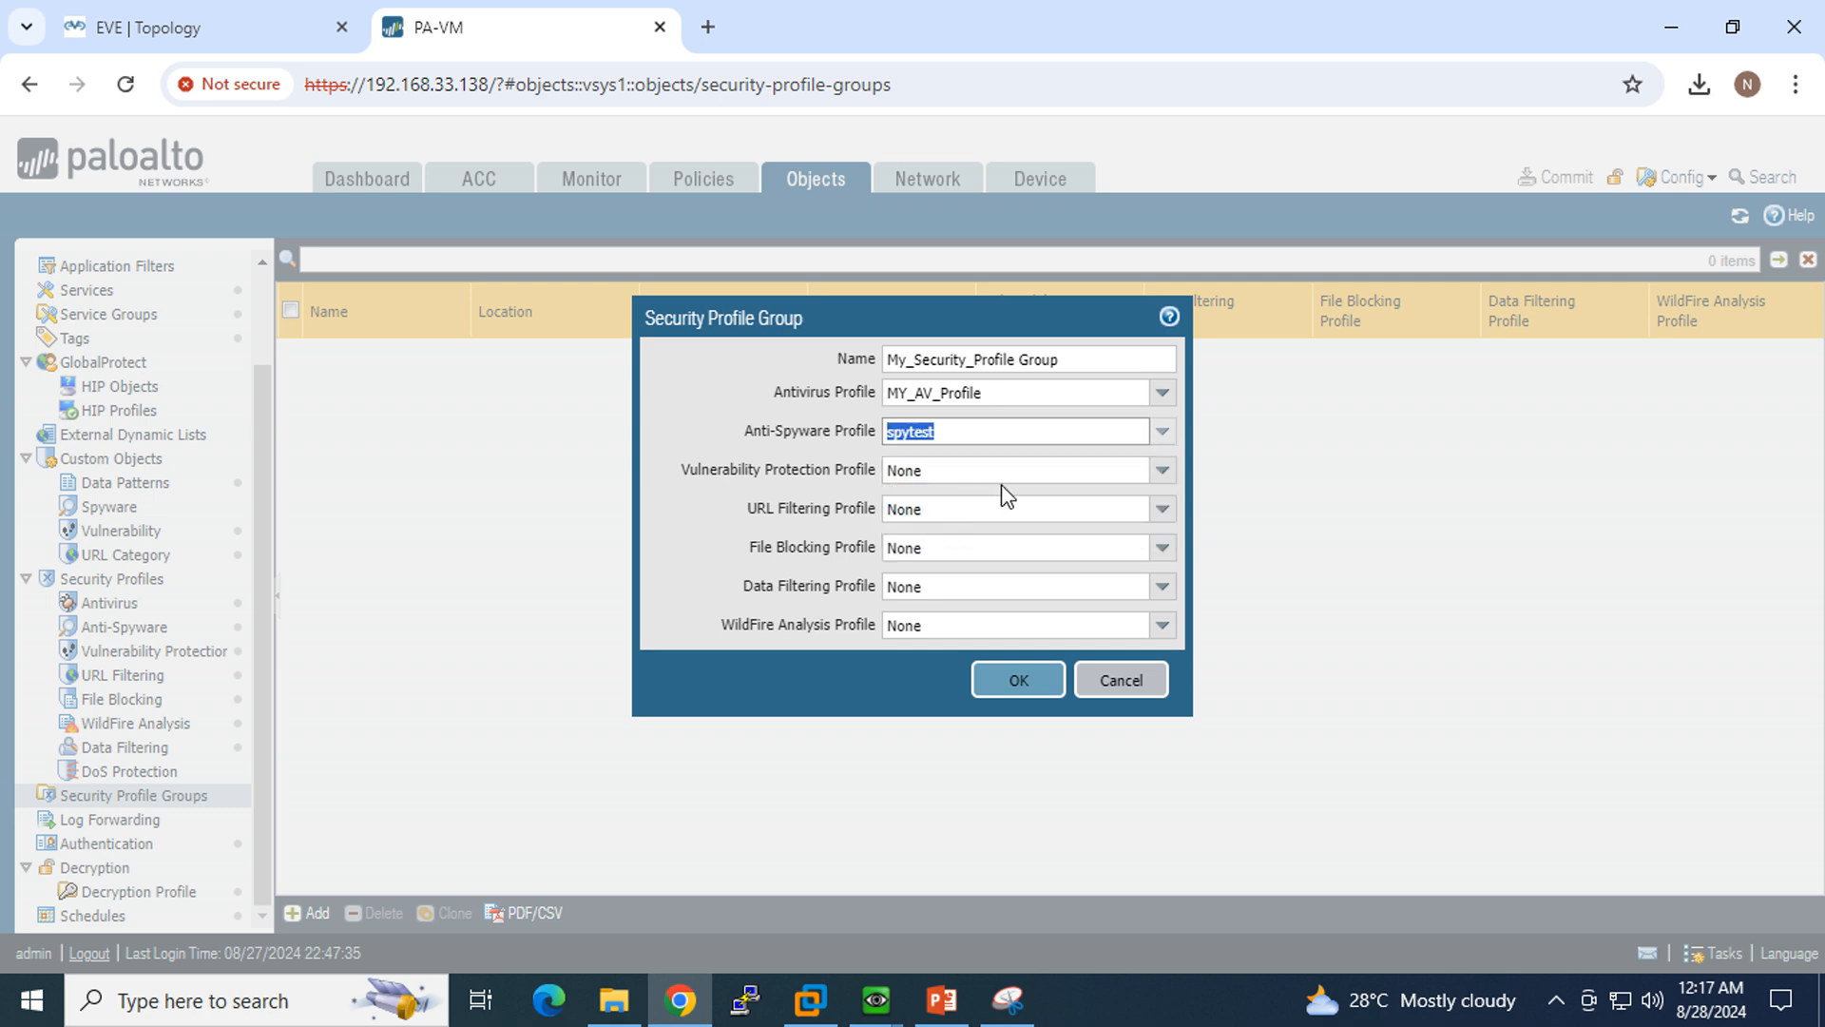
Step: Set the group's vulnerability protection profile to MY_vntest and its URL filtering profile to MY_URL_Filtring_Profile, and save the group
click(1161, 471)
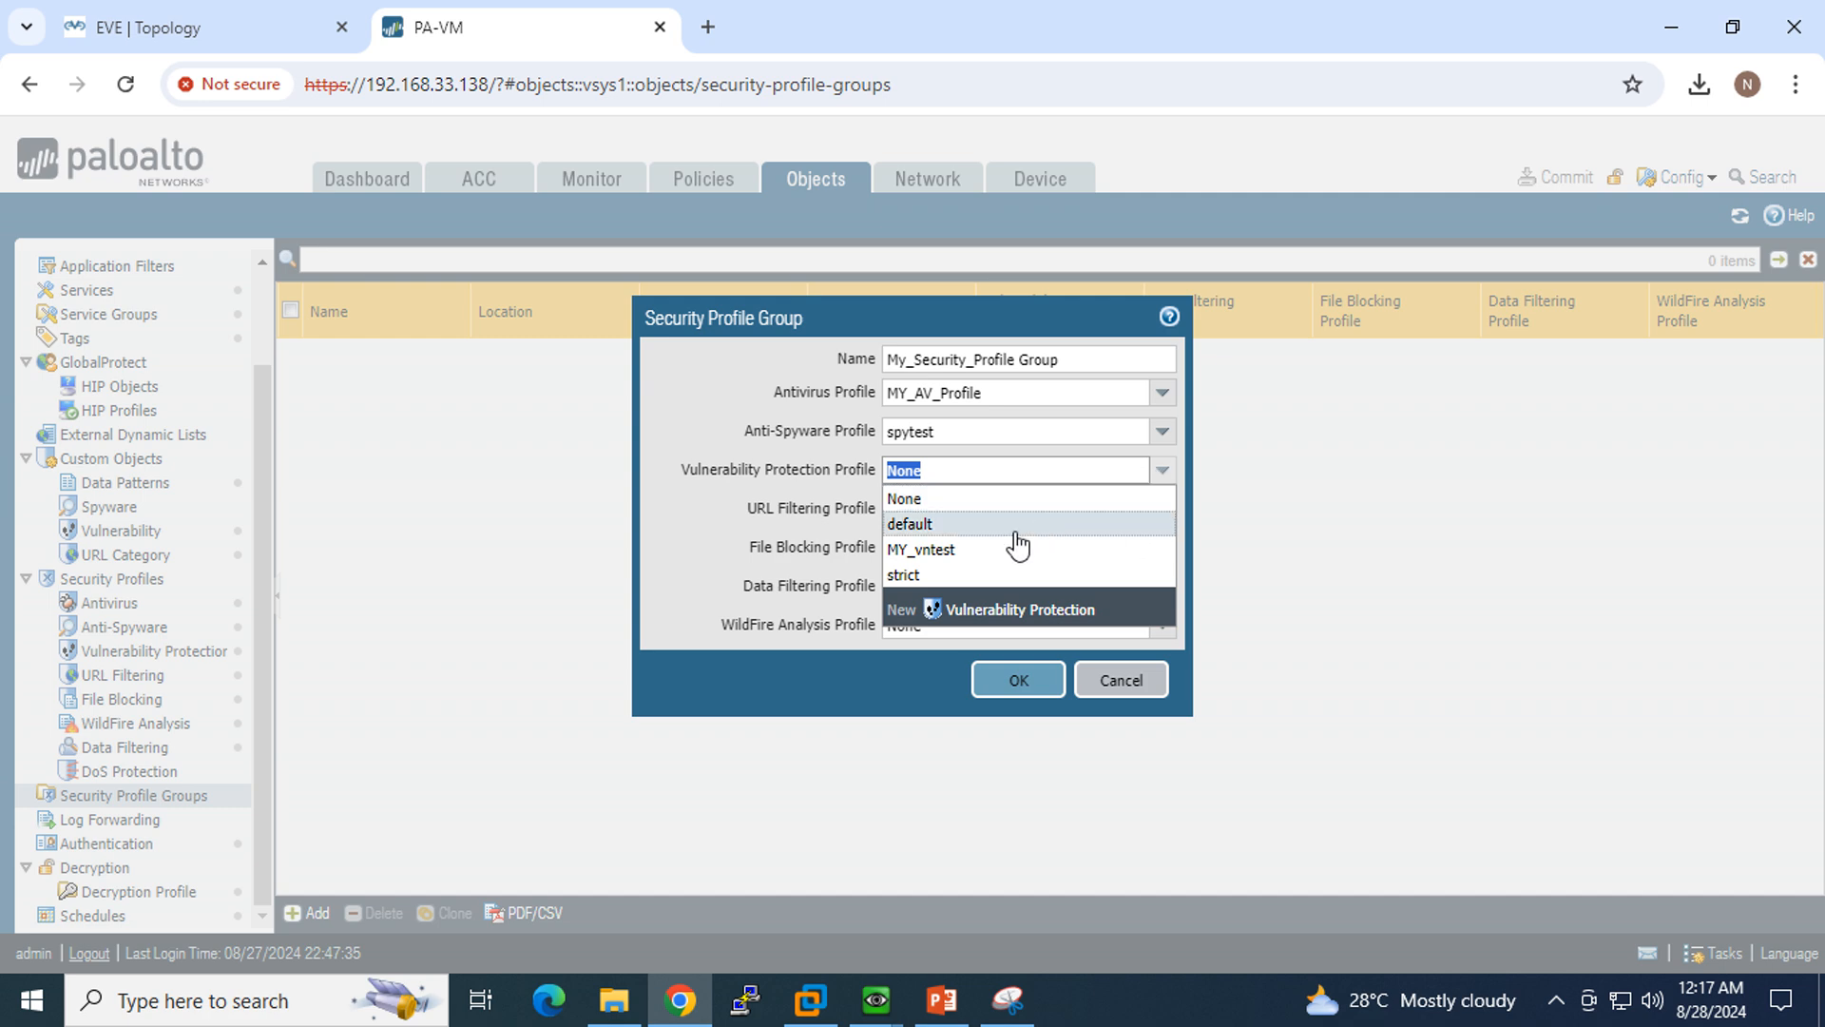
click(964, 551)
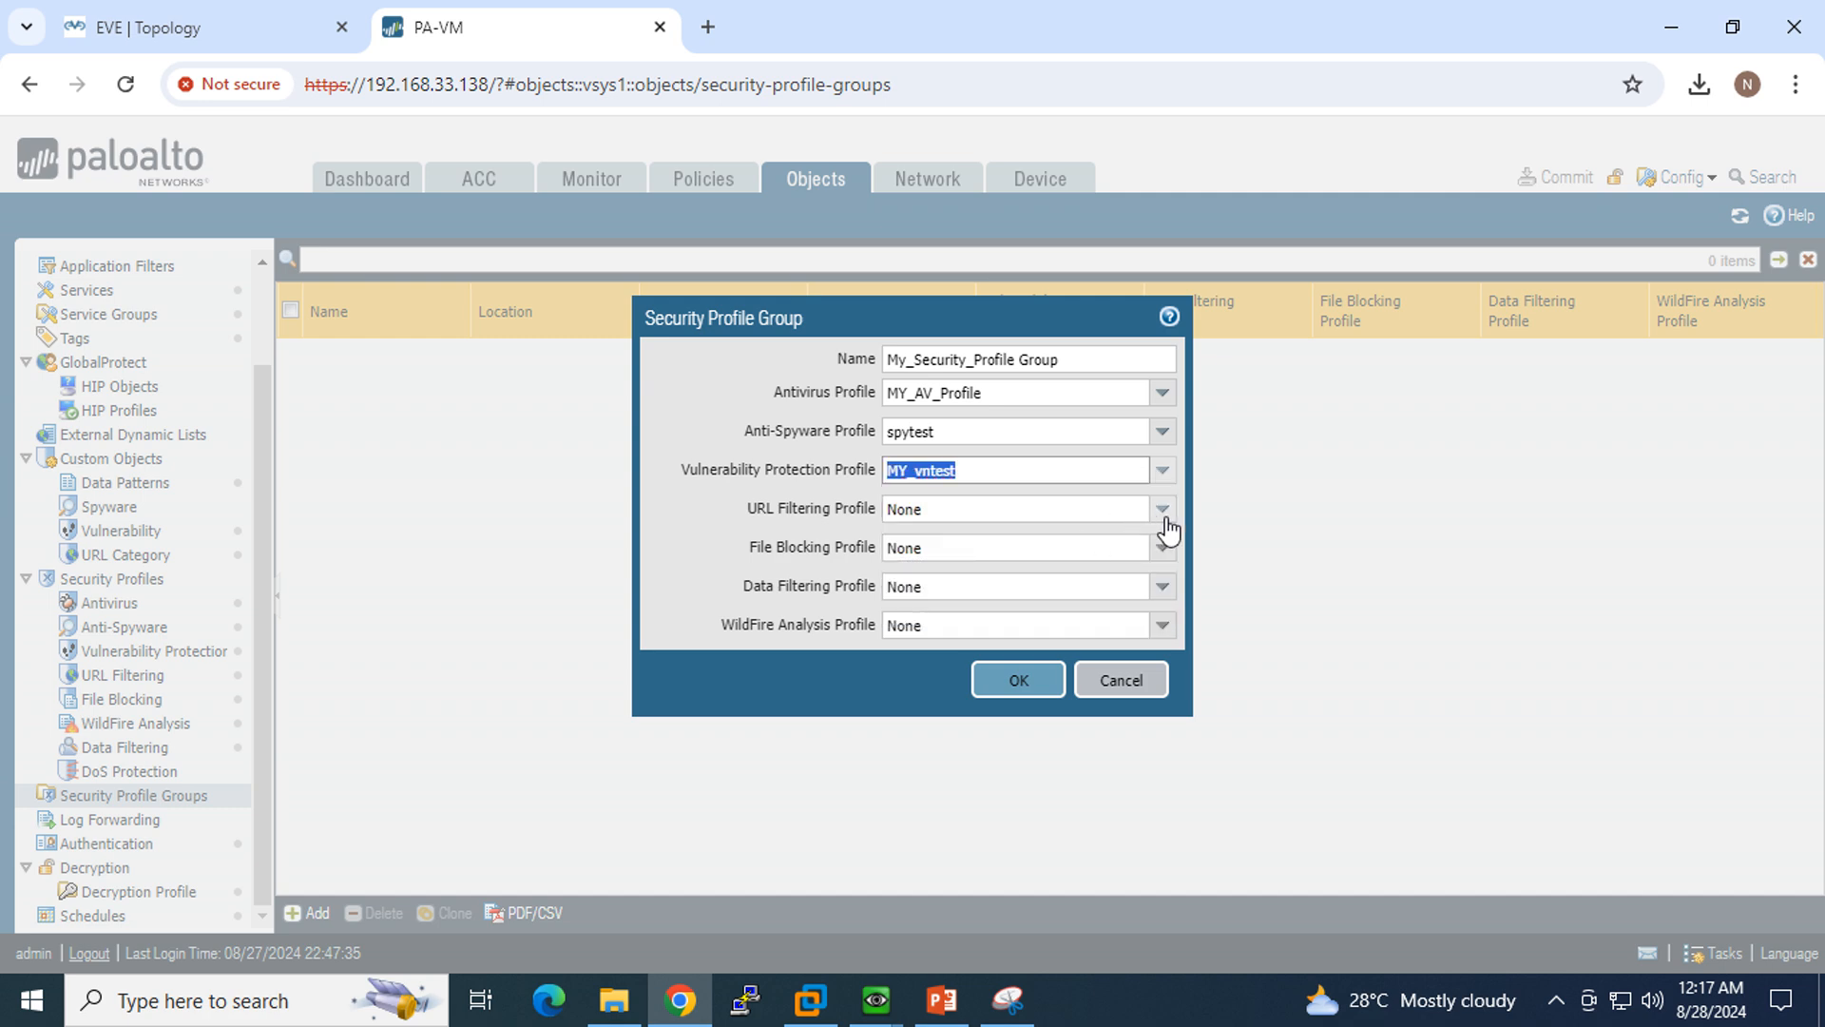
click(1162, 508)
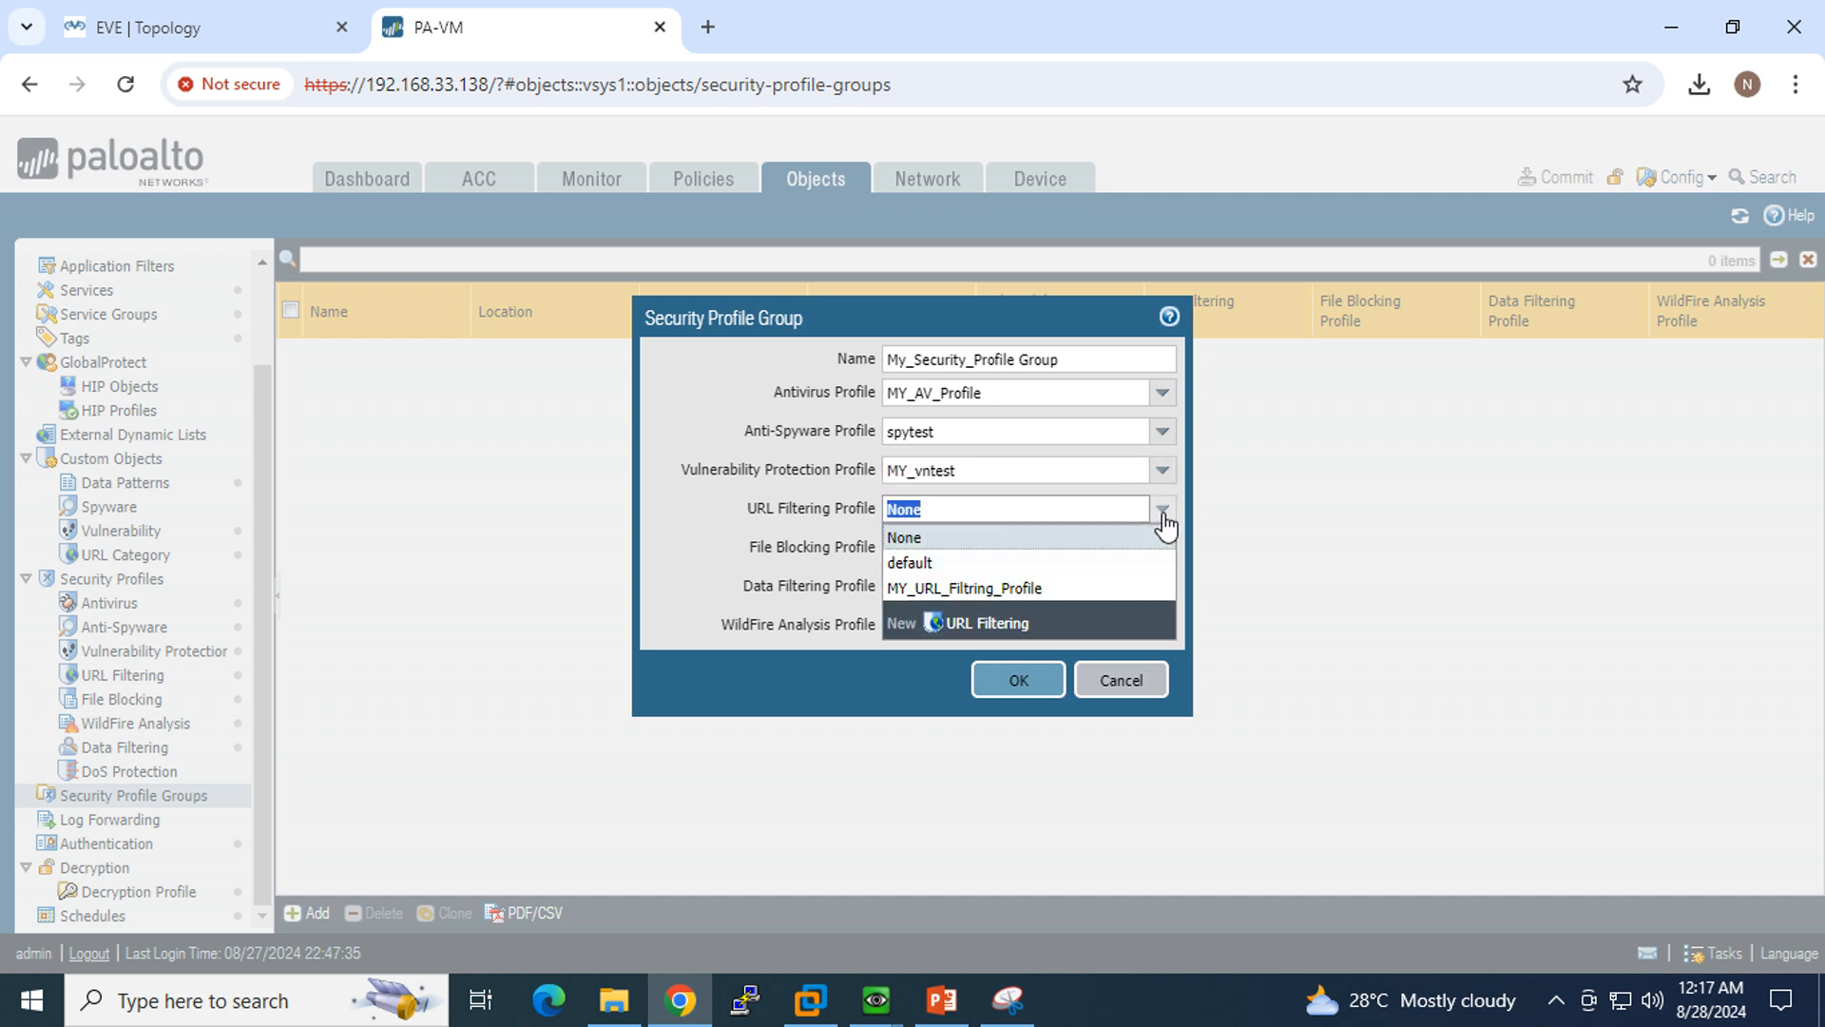
click(965, 586)
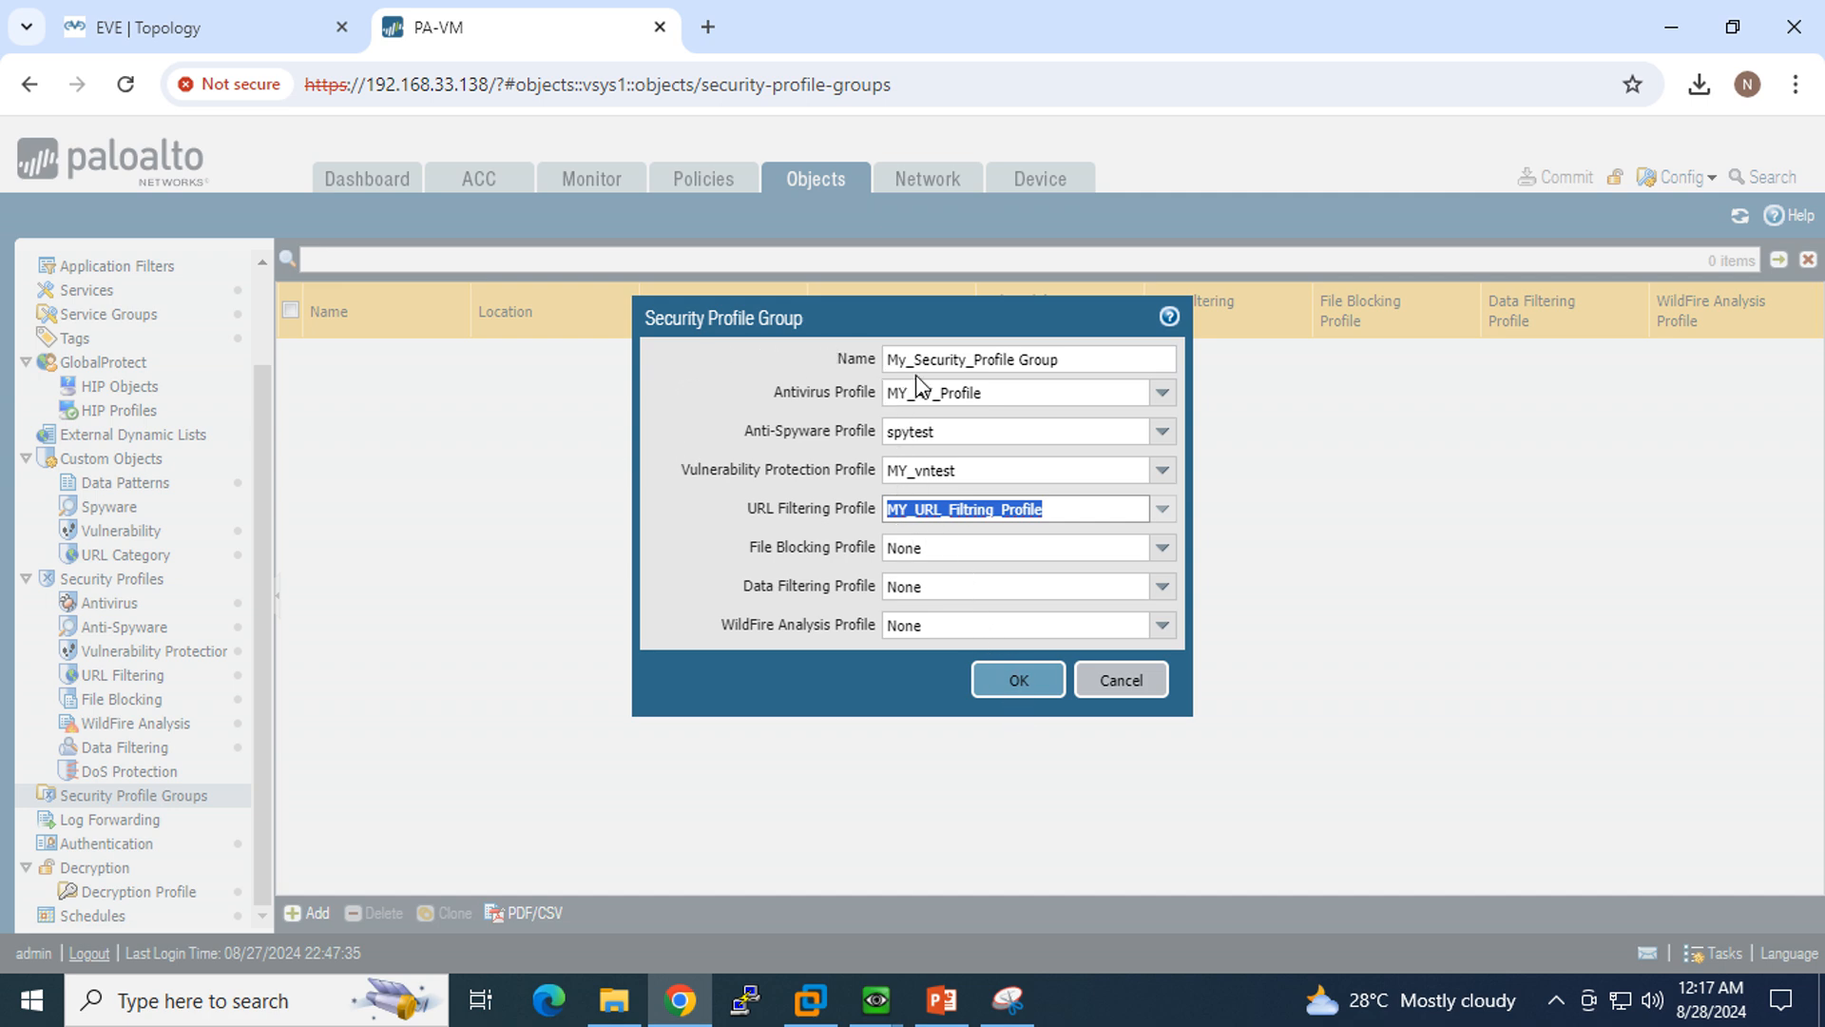
click(1039, 688)
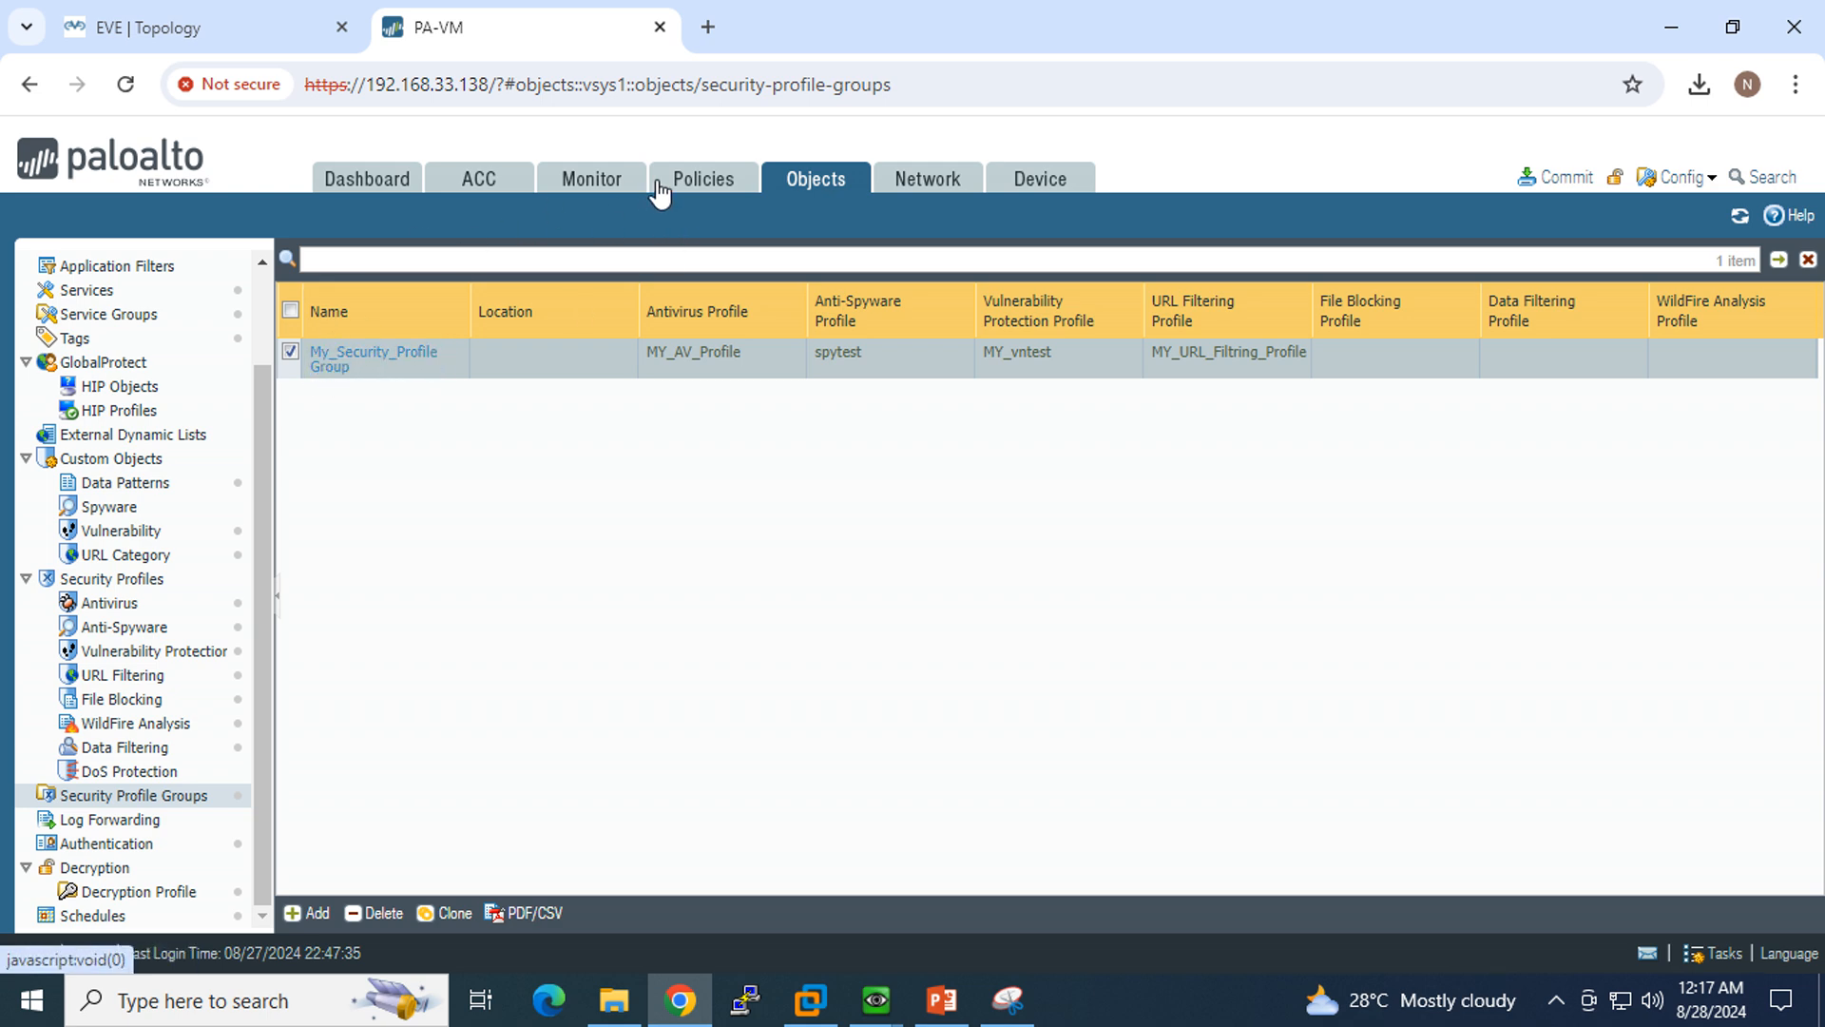
Step: Open the action settings of the Inside_to_Internet_Allow security policy rule
click(697, 189)
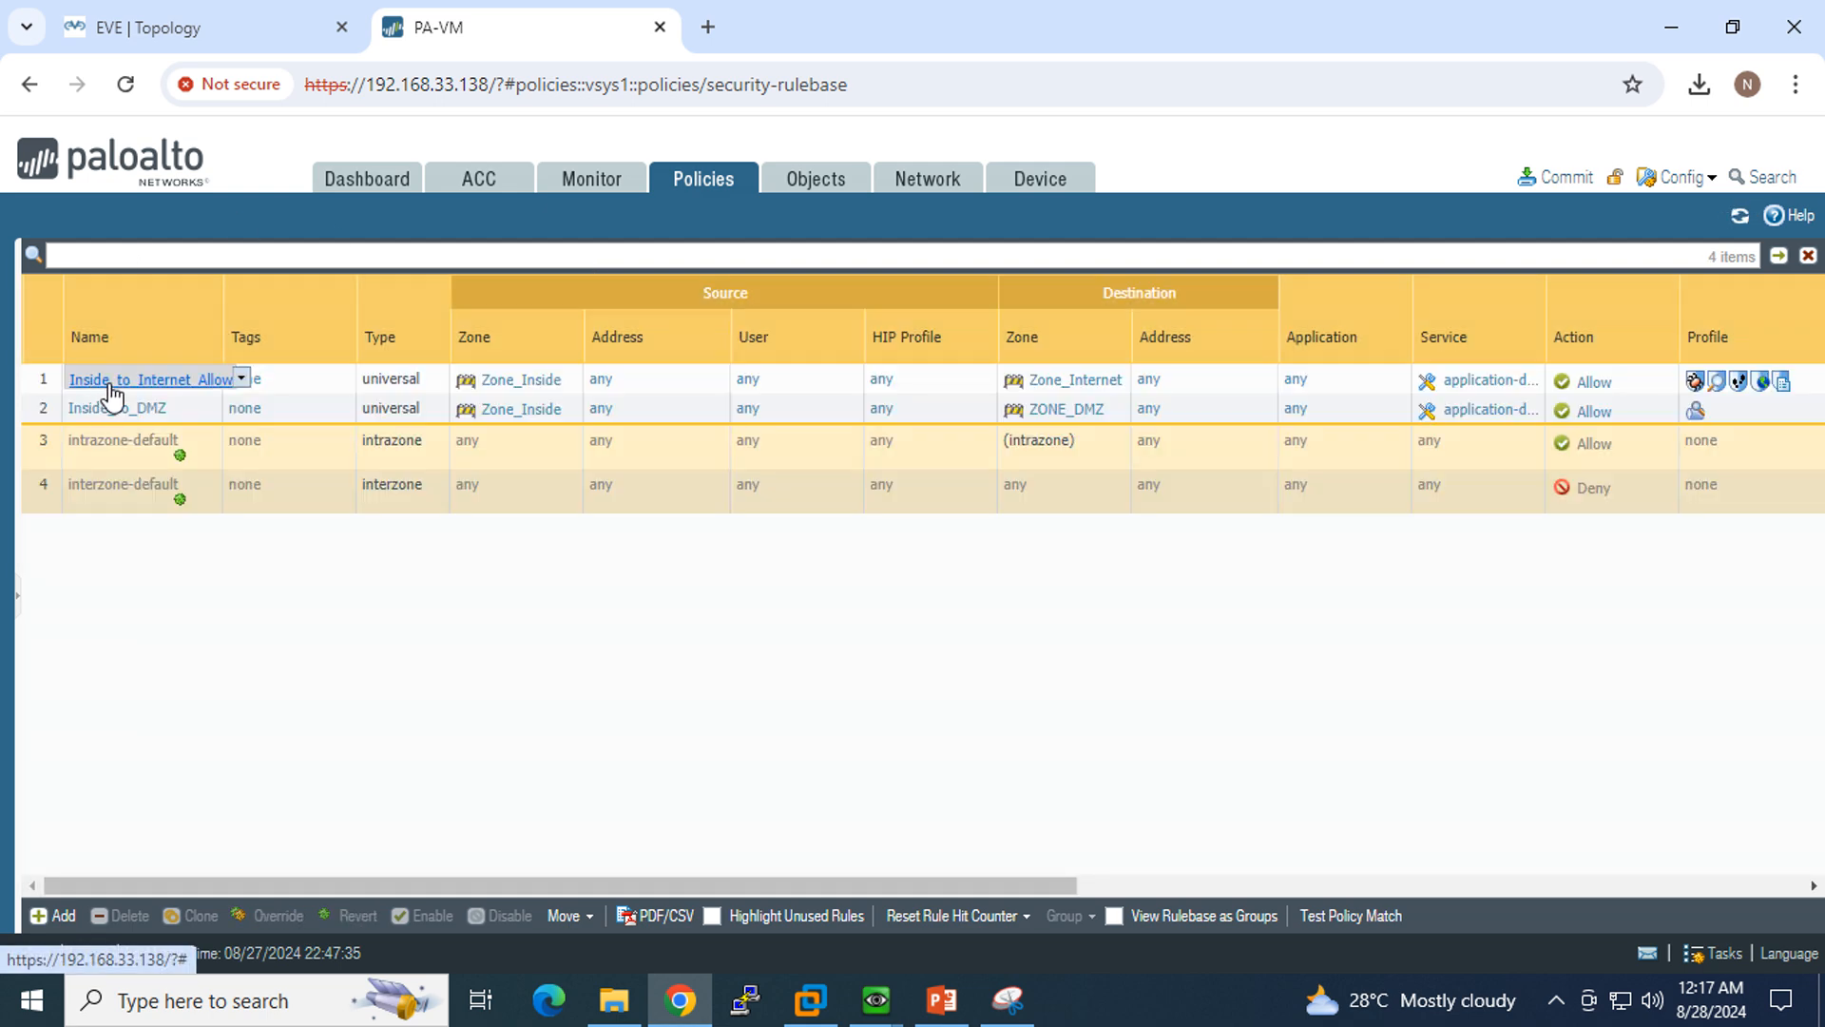
click(110, 383)
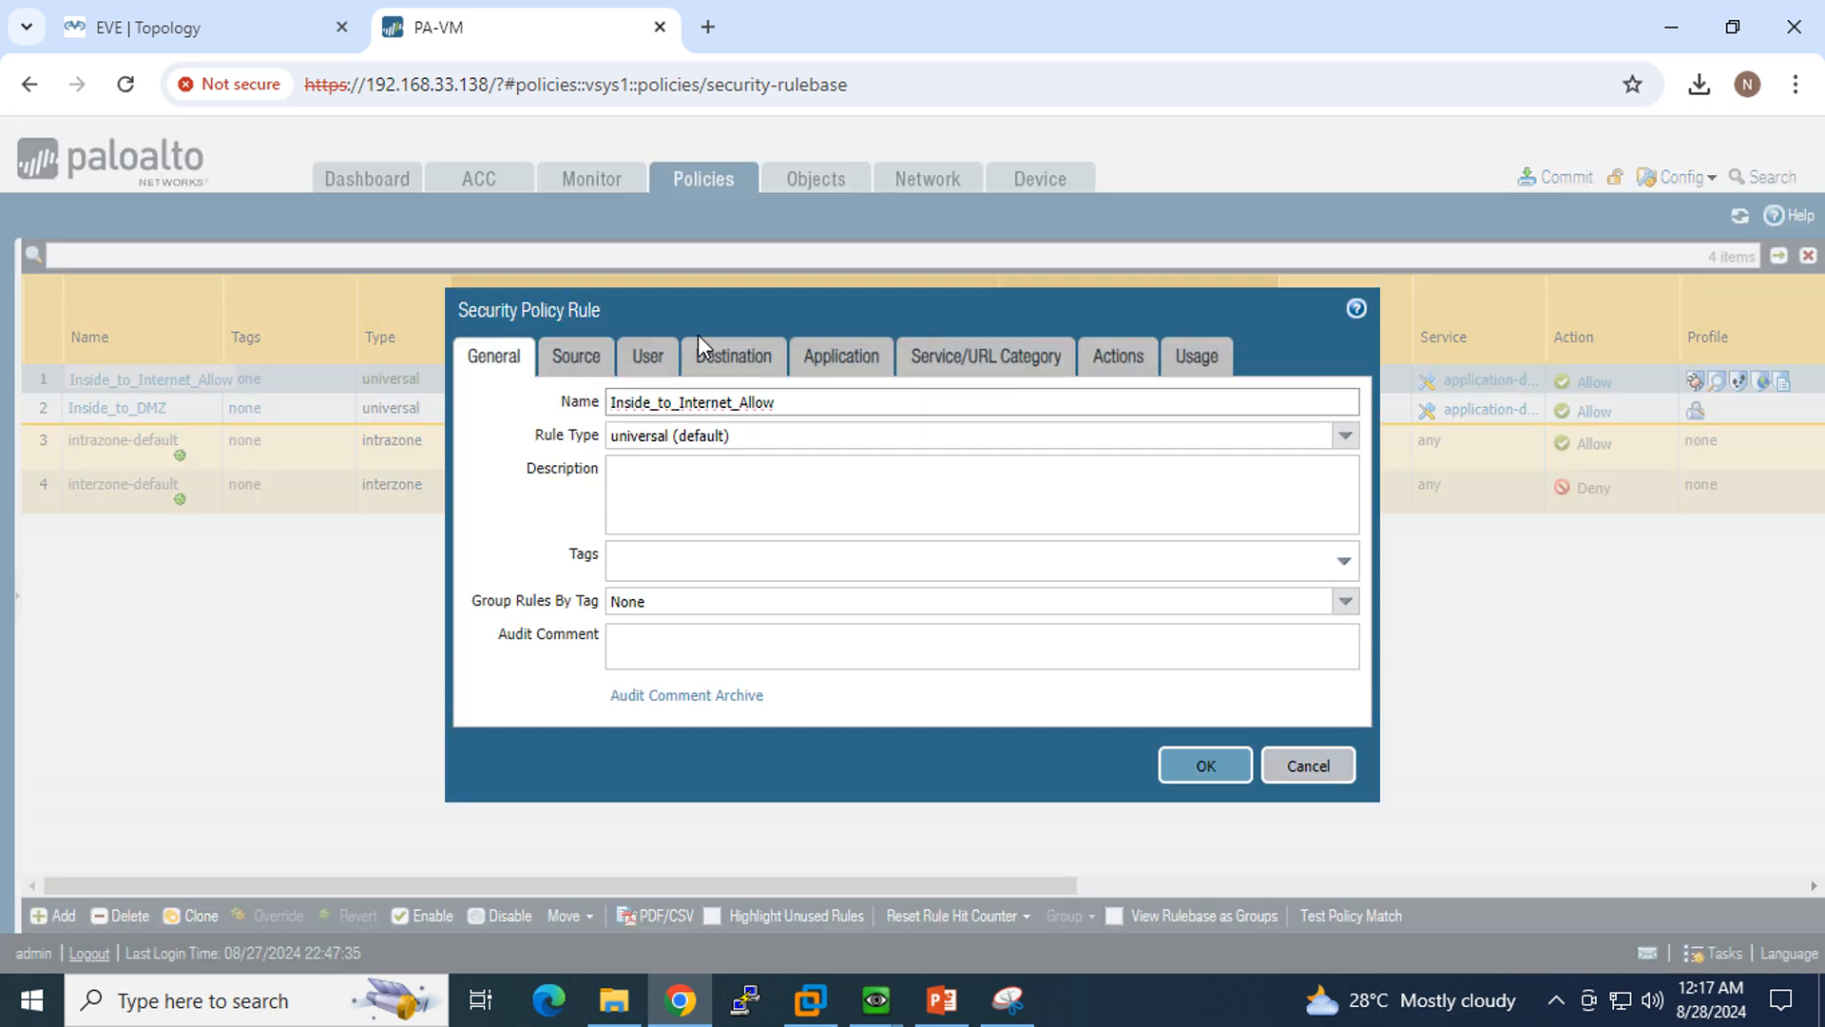
click(1110, 359)
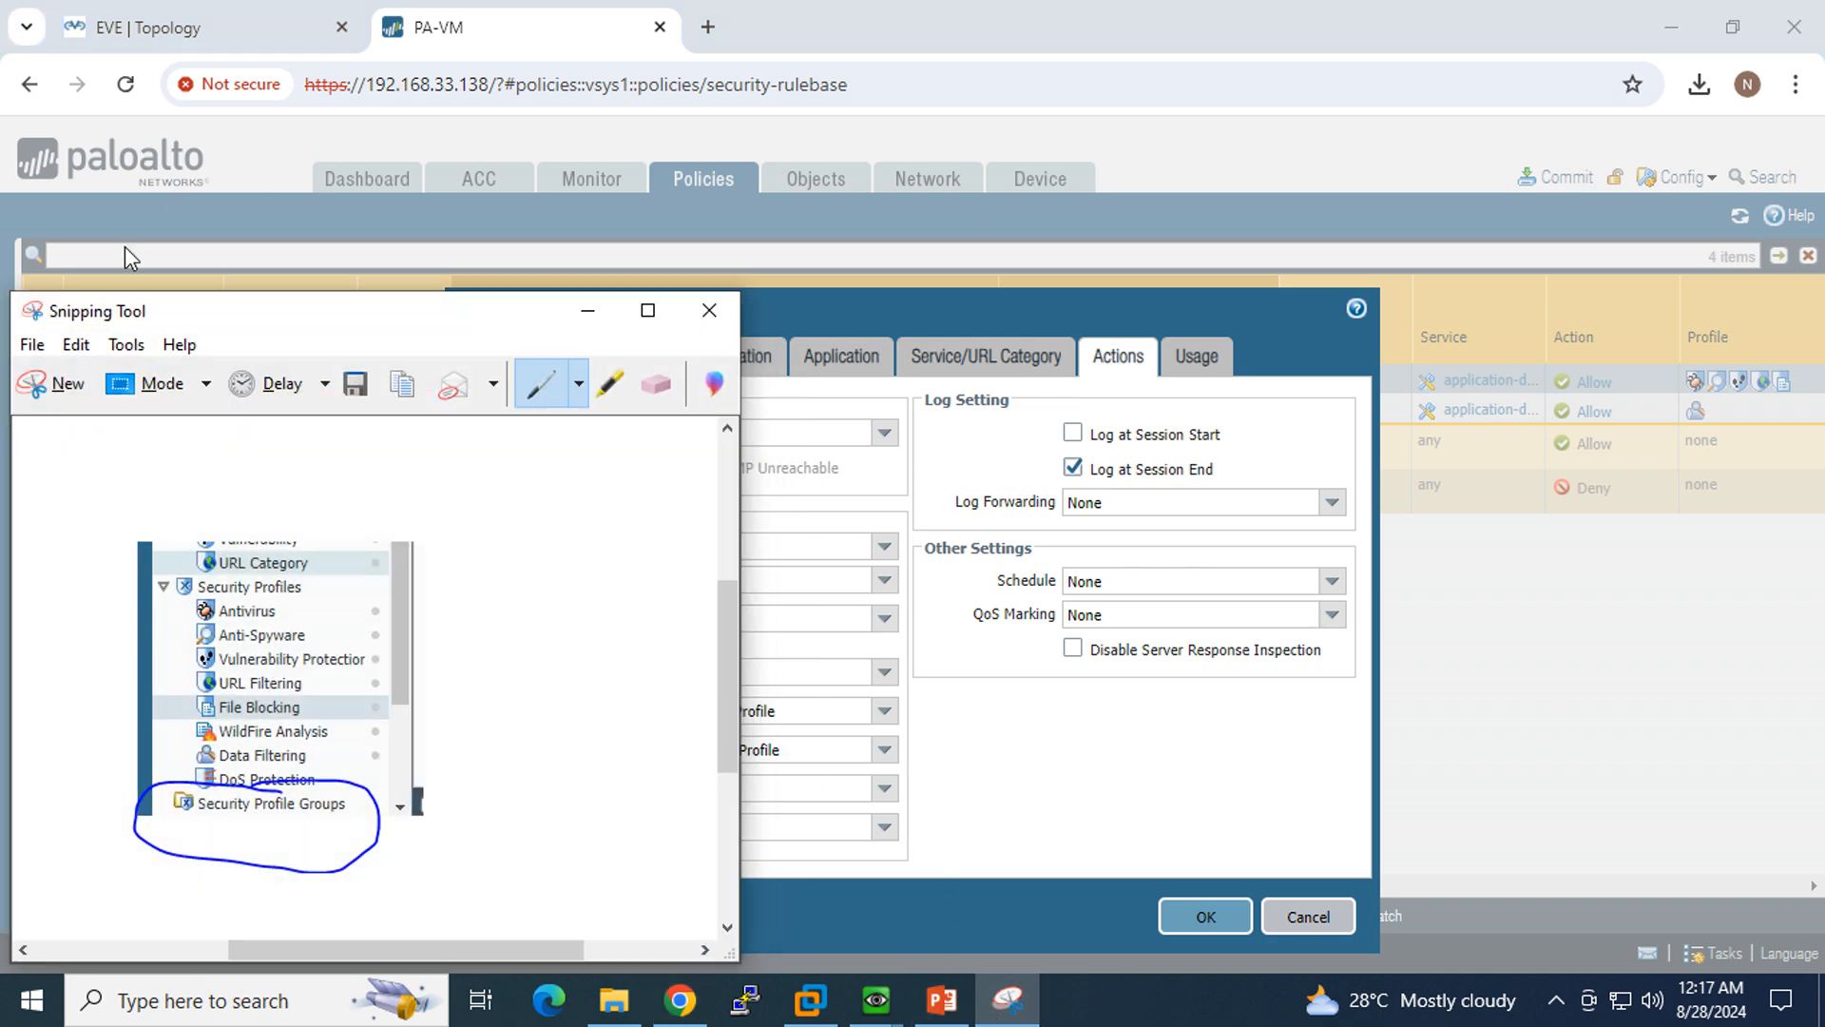
Step: Capture the rule's Profile Setting section in a new snip and mark the profile type with the pen
click(52, 398)
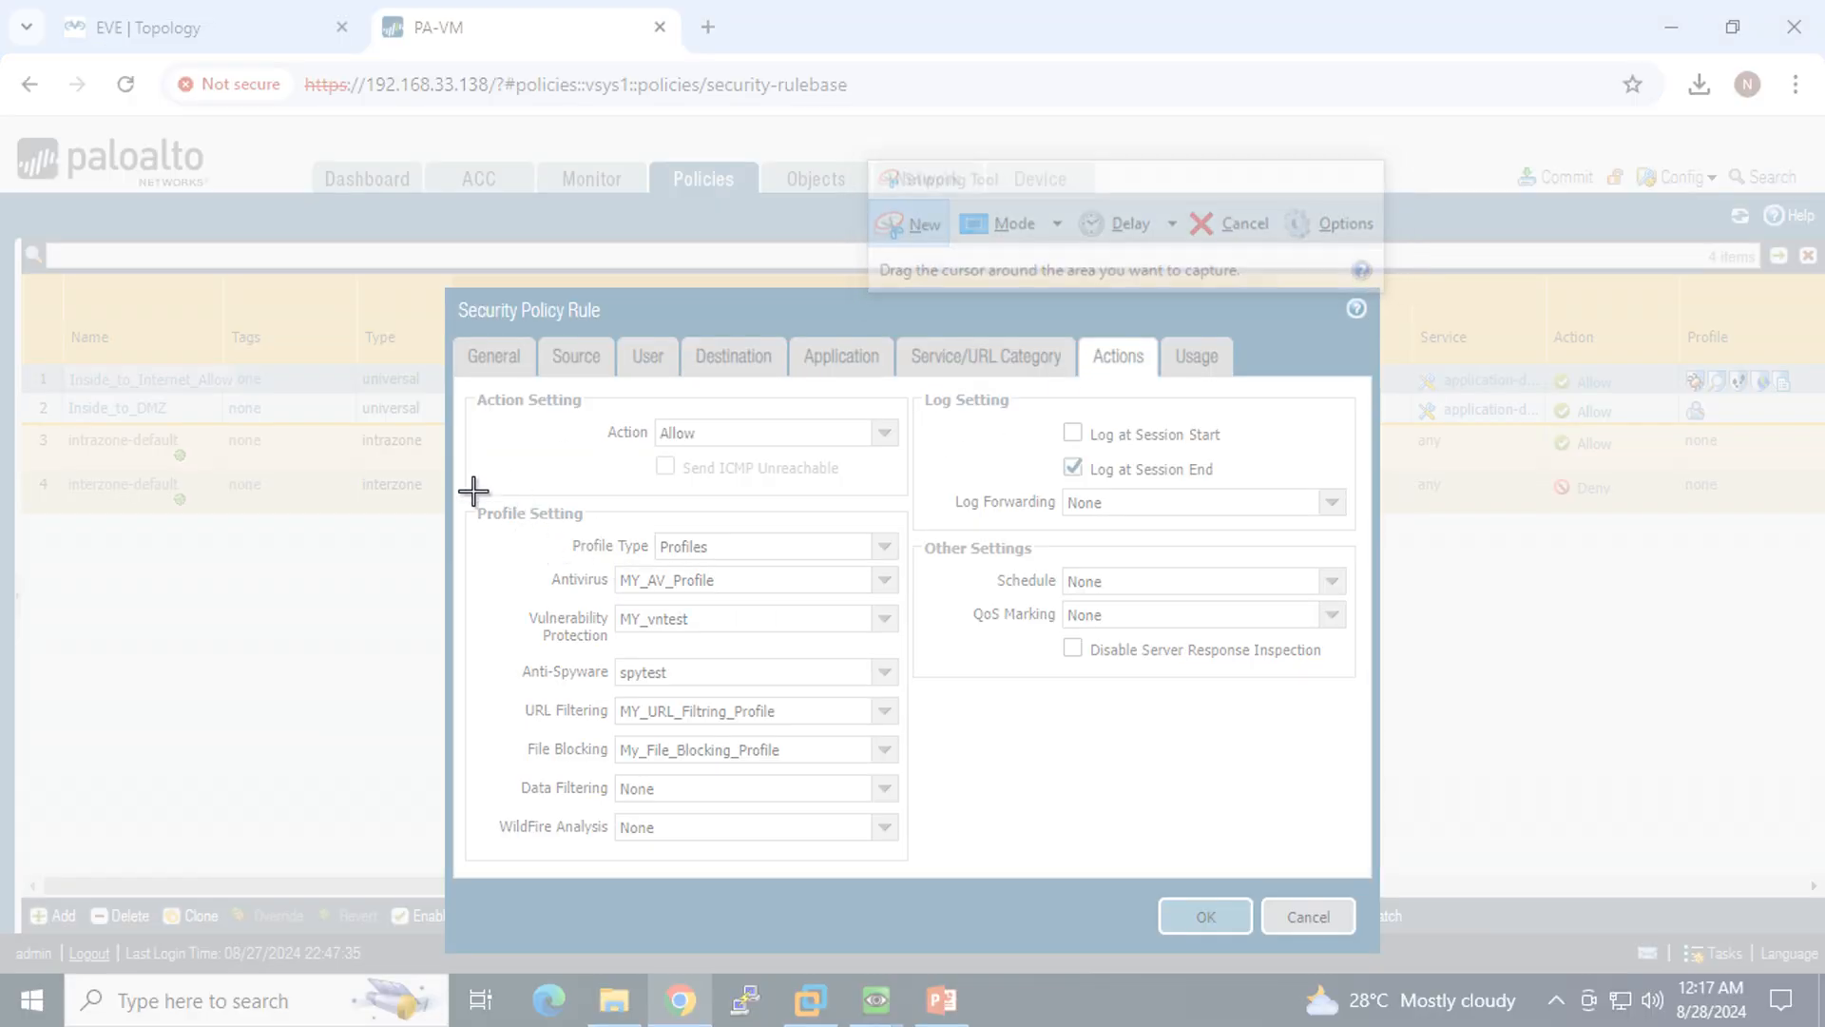
drag(471, 487, 921, 849)
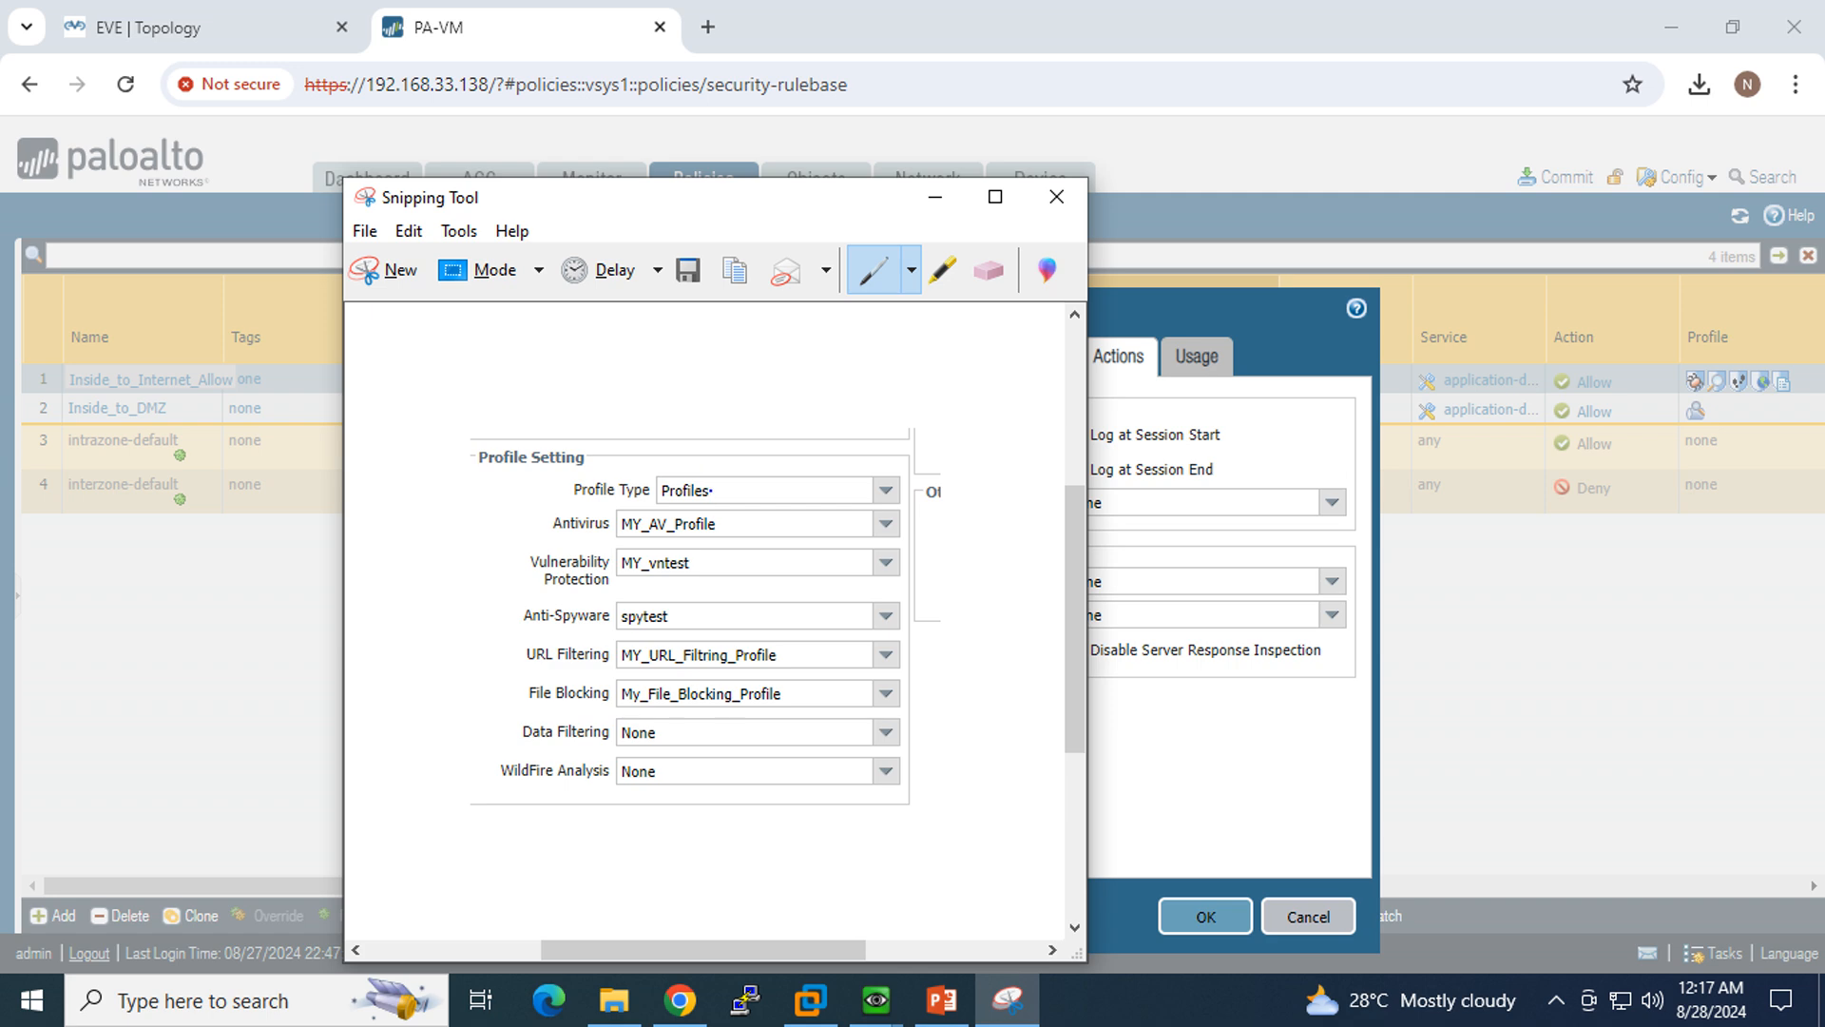
mouse_move(669, 463)
mouse_down()
mouse_move(544, 491)
mouse_move(711, 502)
mouse_move(627, 464)
mouse_up()
click(935, 201)
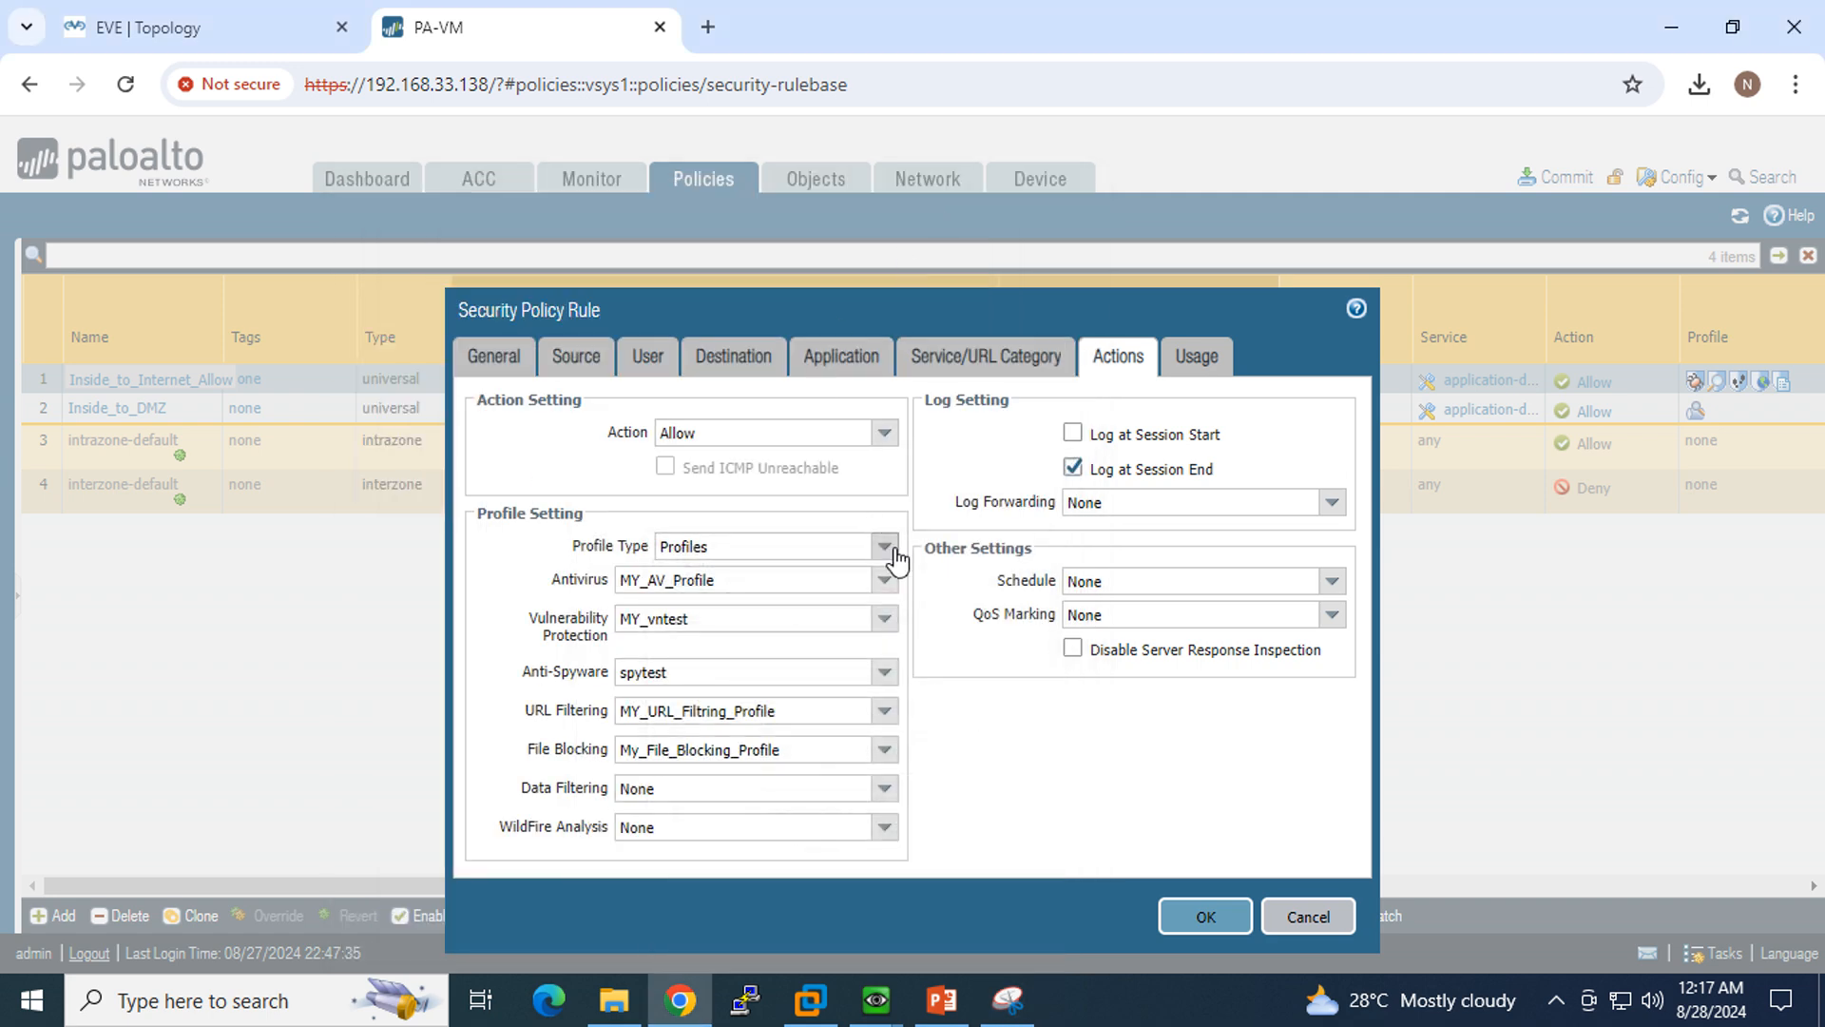
Step: Set the rule's profile type to Group with My_Security_Profile Group as the group profile, and save the rule
click(888, 548)
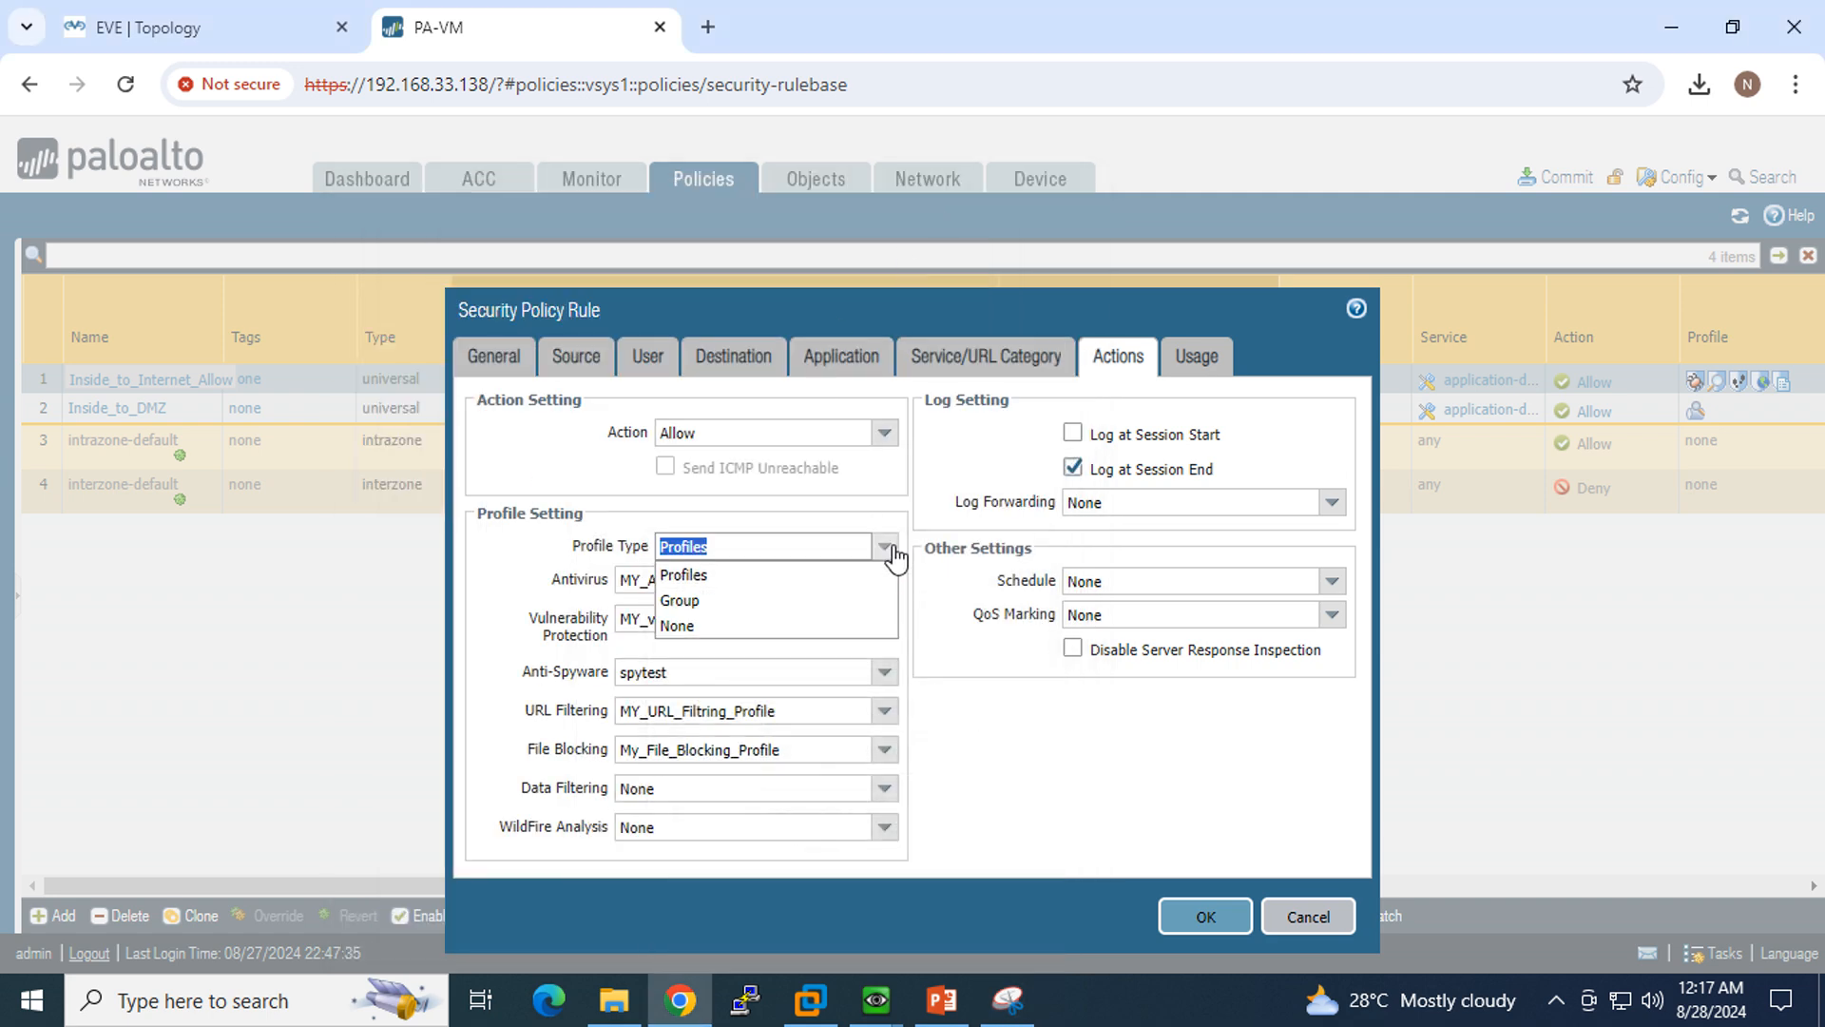
click(742, 601)
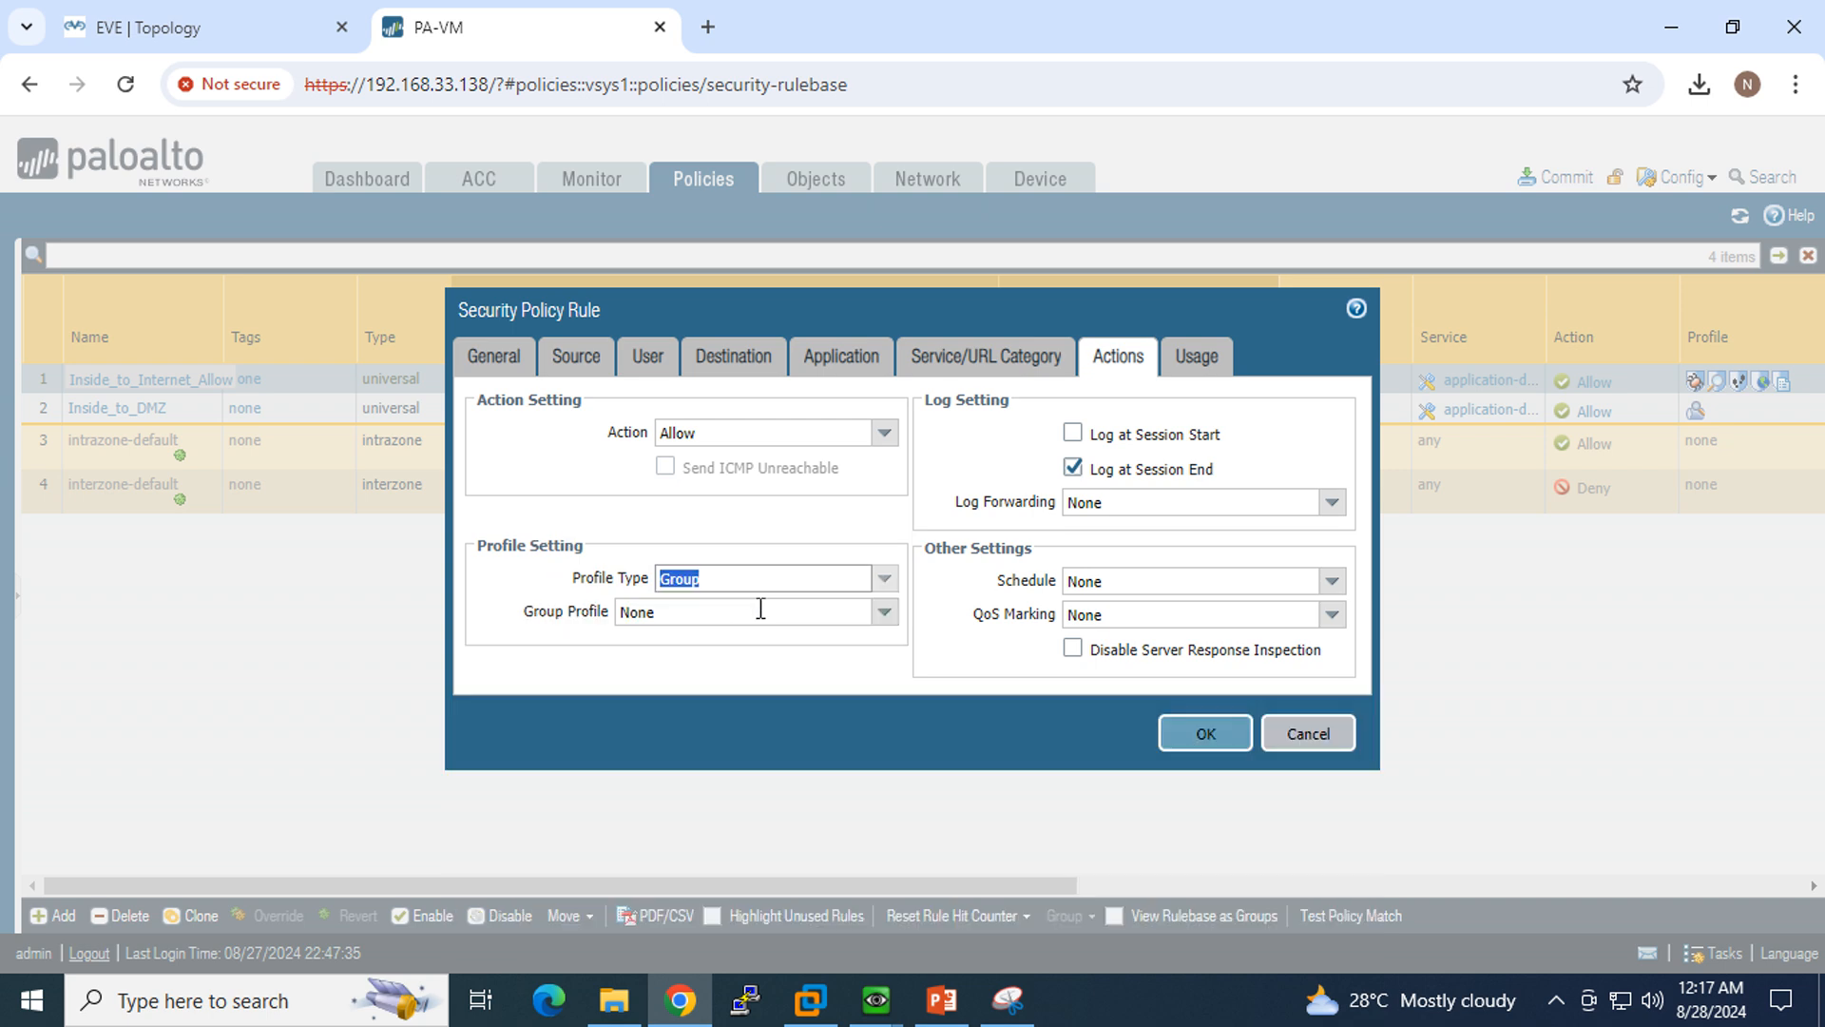
click(884, 613)
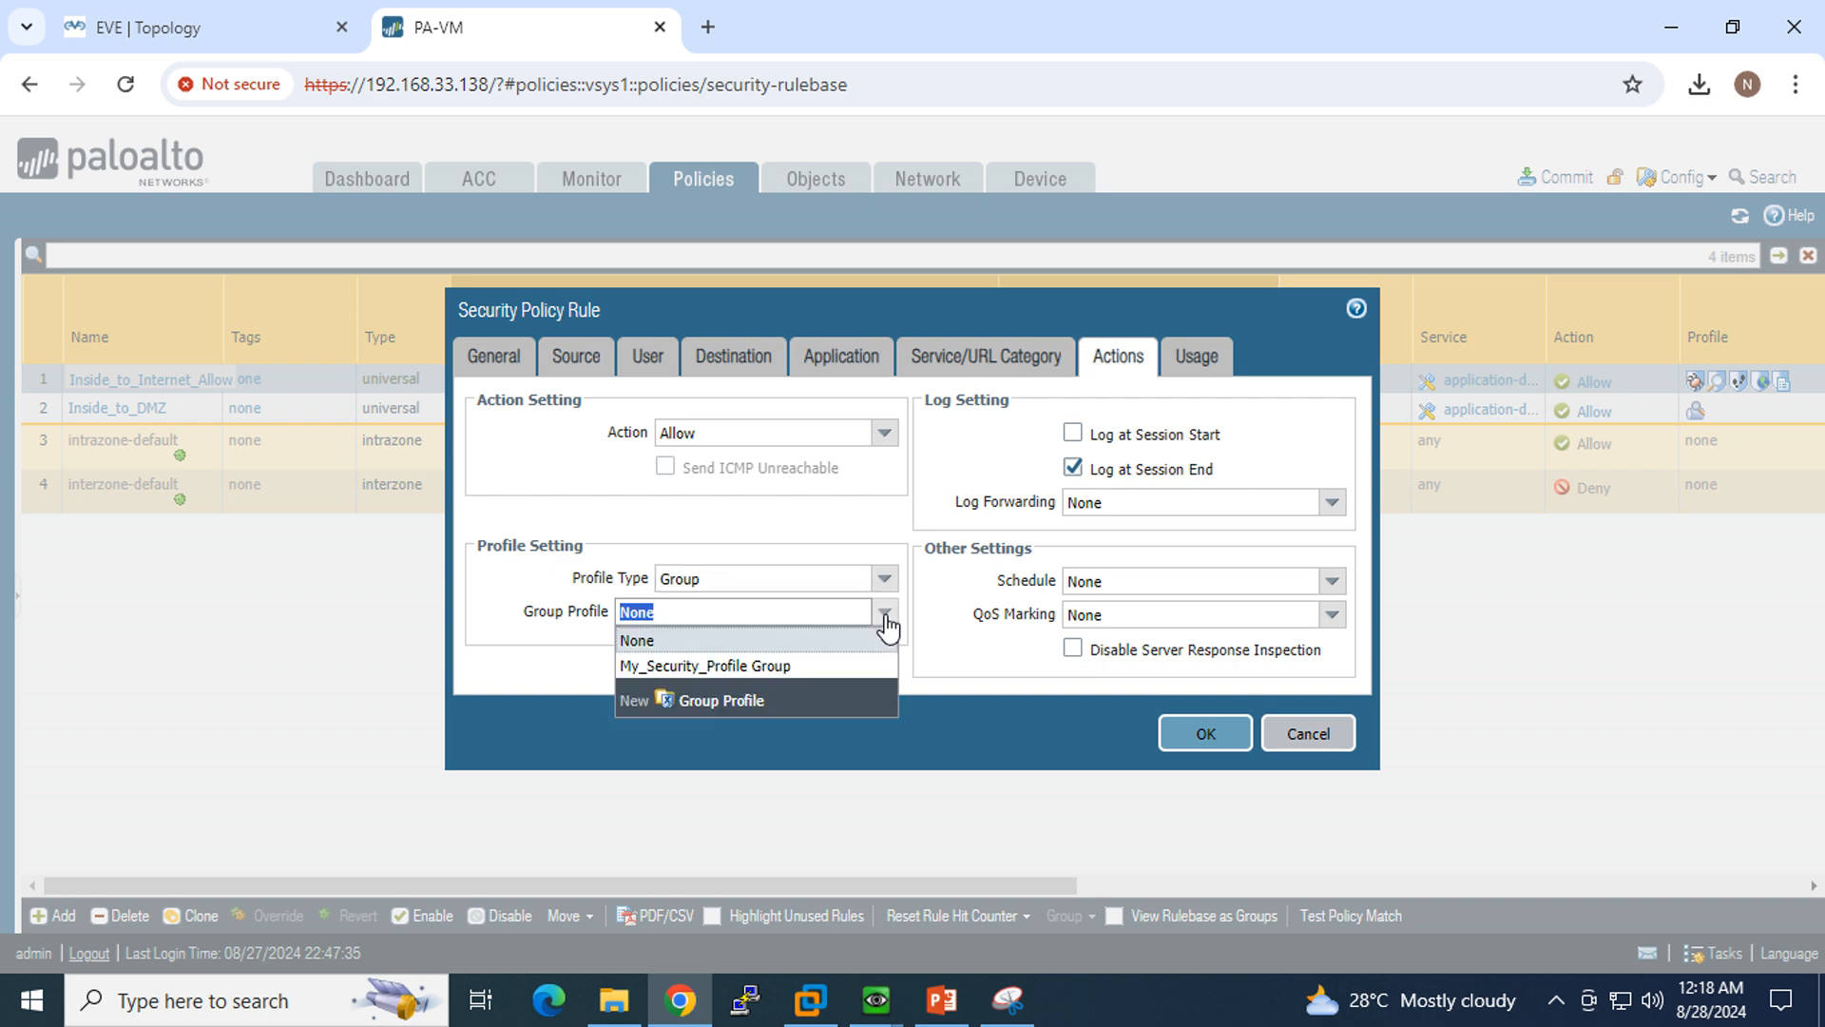
click(811, 667)
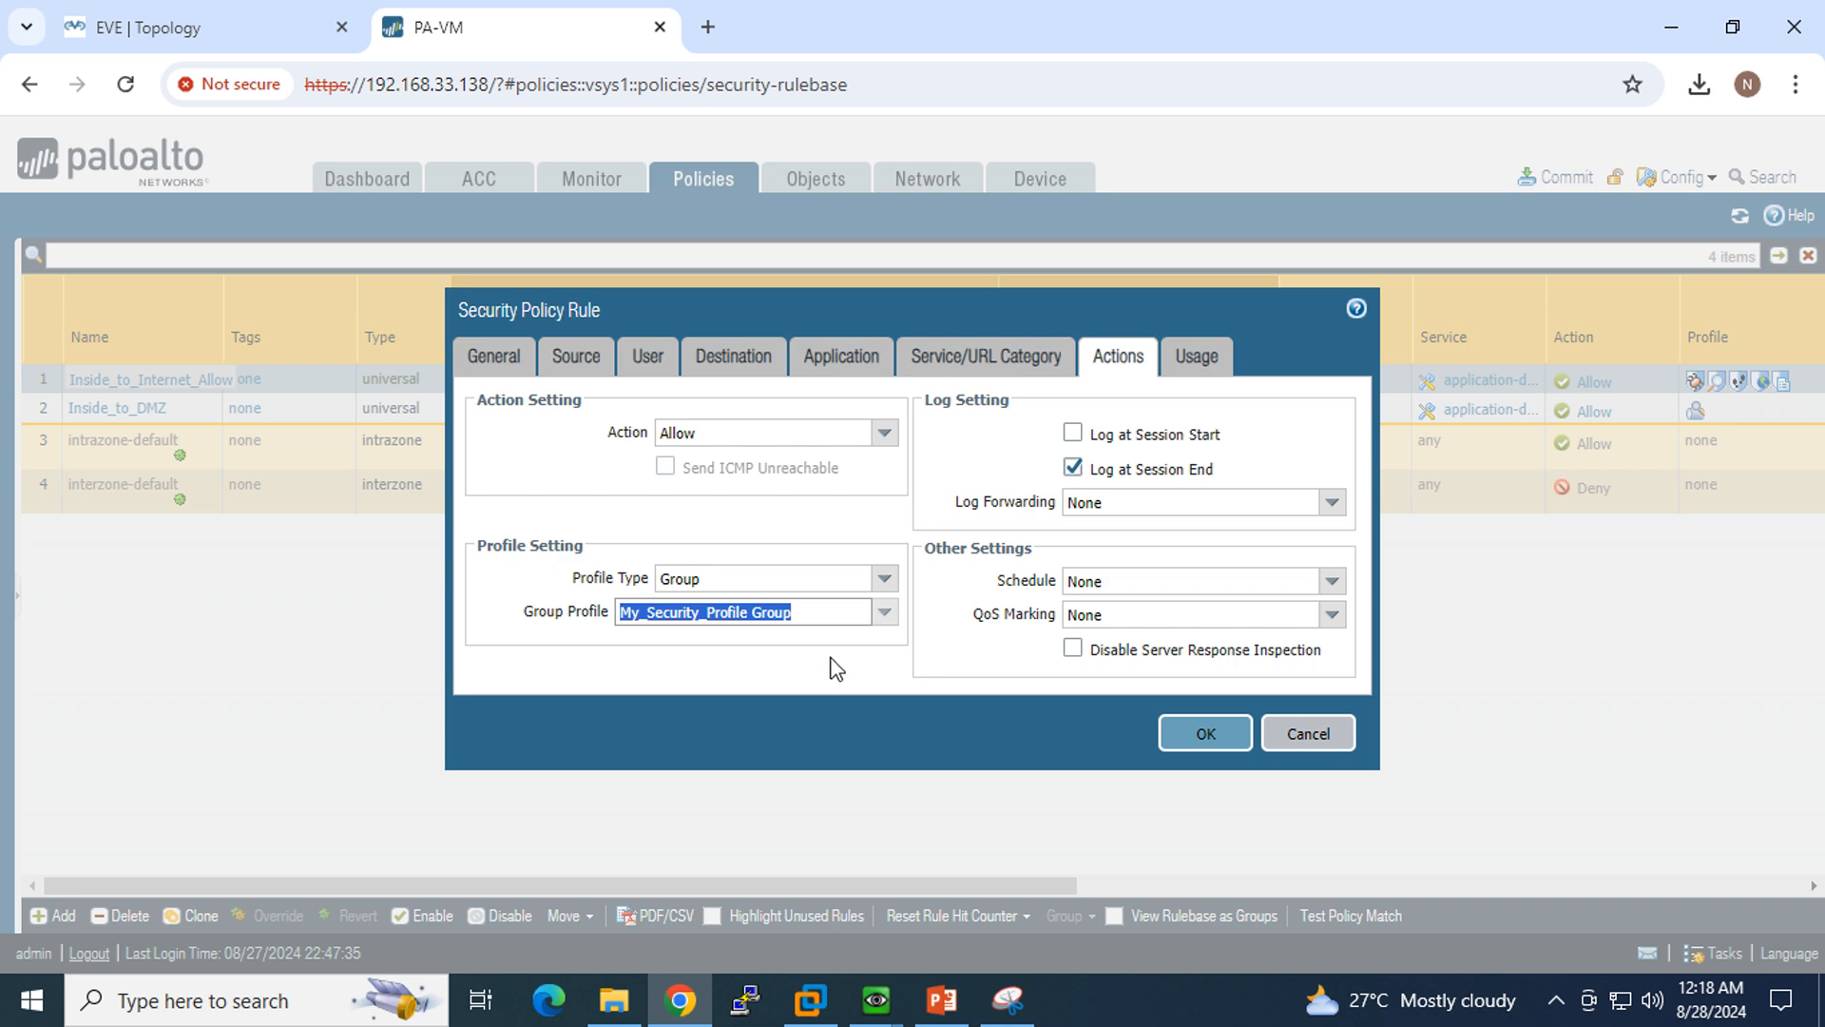
click(814, 651)
click(1165, 741)
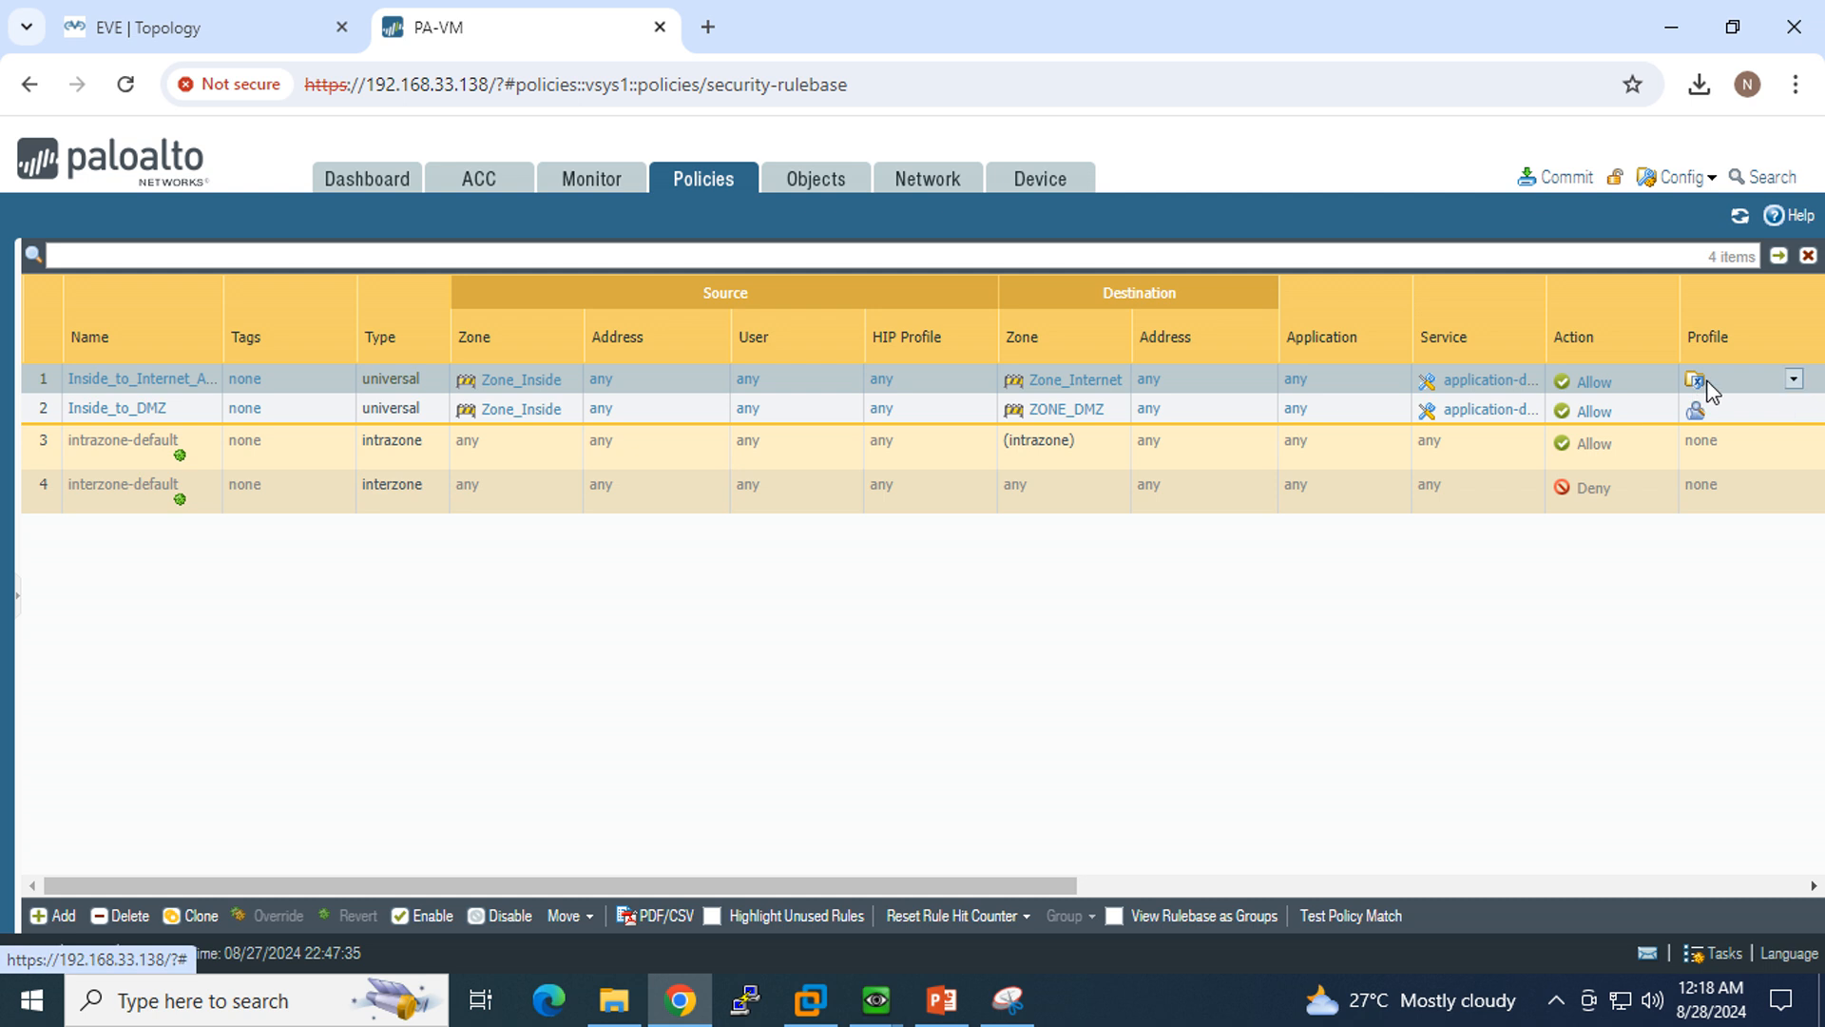
Step: Examine the Global Find and Filter options for the profile assigned to the Inside_to_Internet_Allow rule
click(1795, 385)
mouse_move(1773, 414)
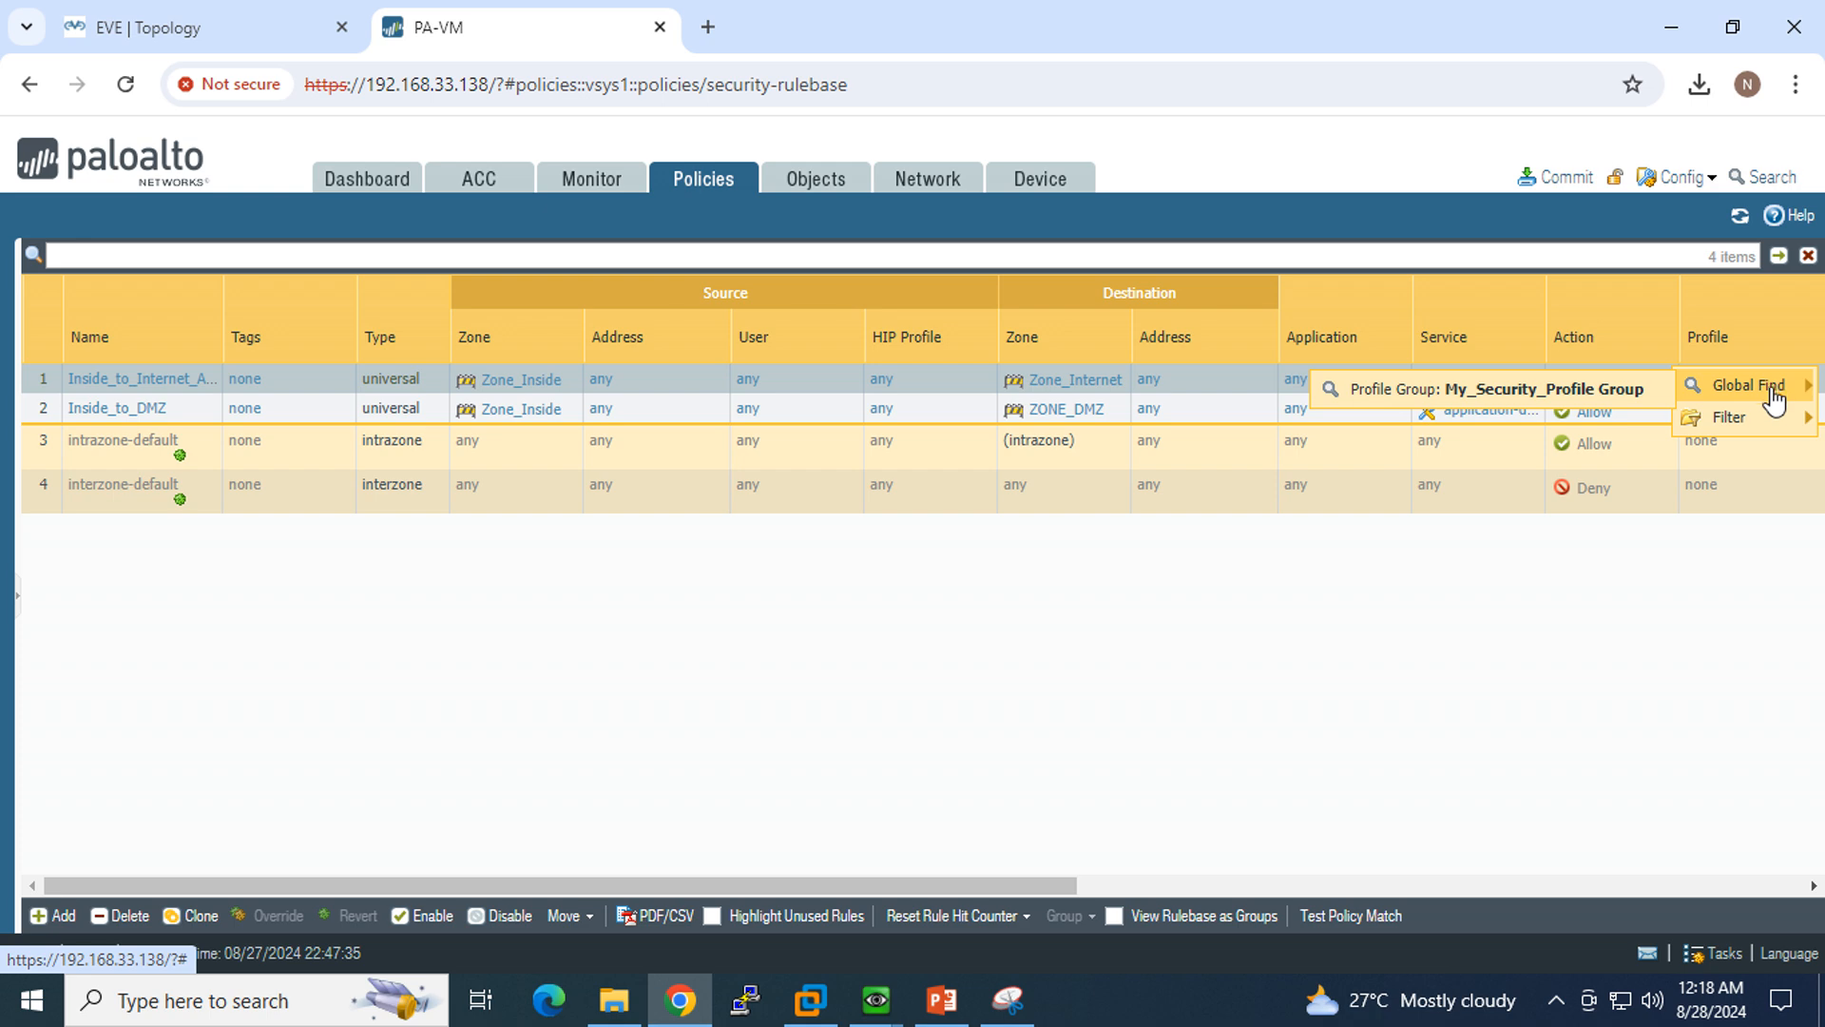
click(1584, 639)
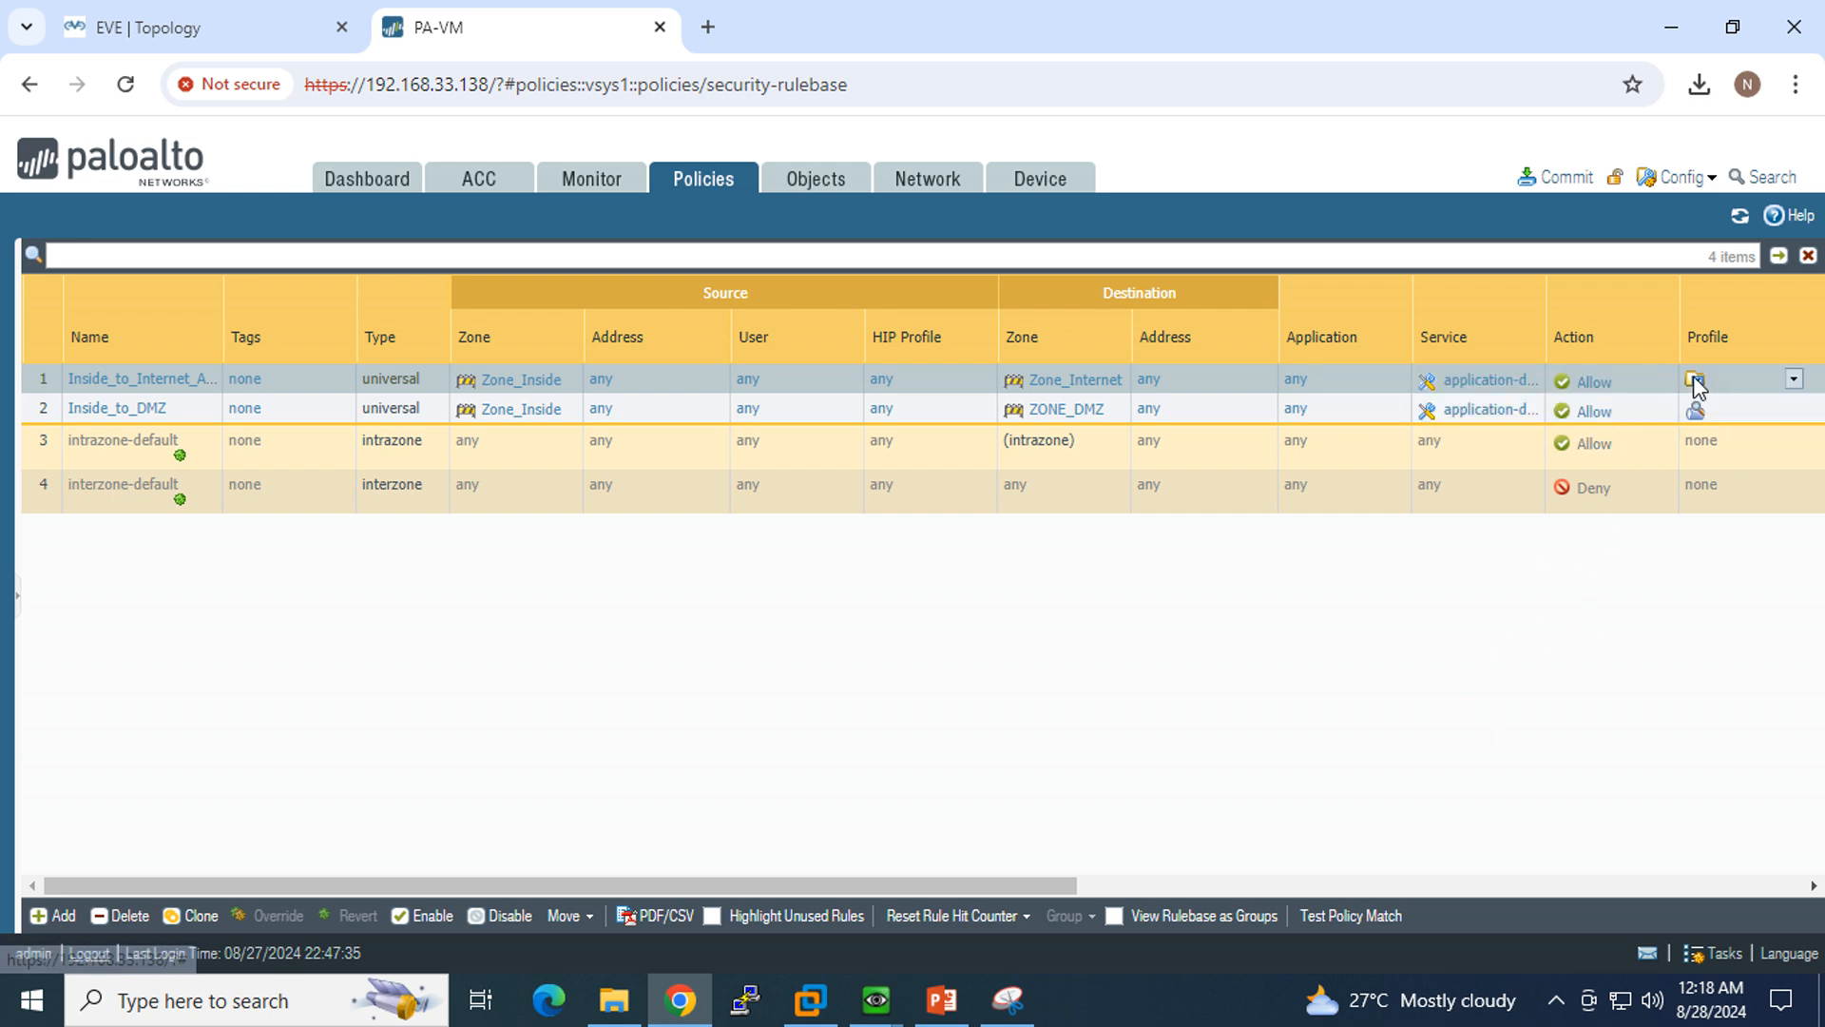
click(1793, 380)
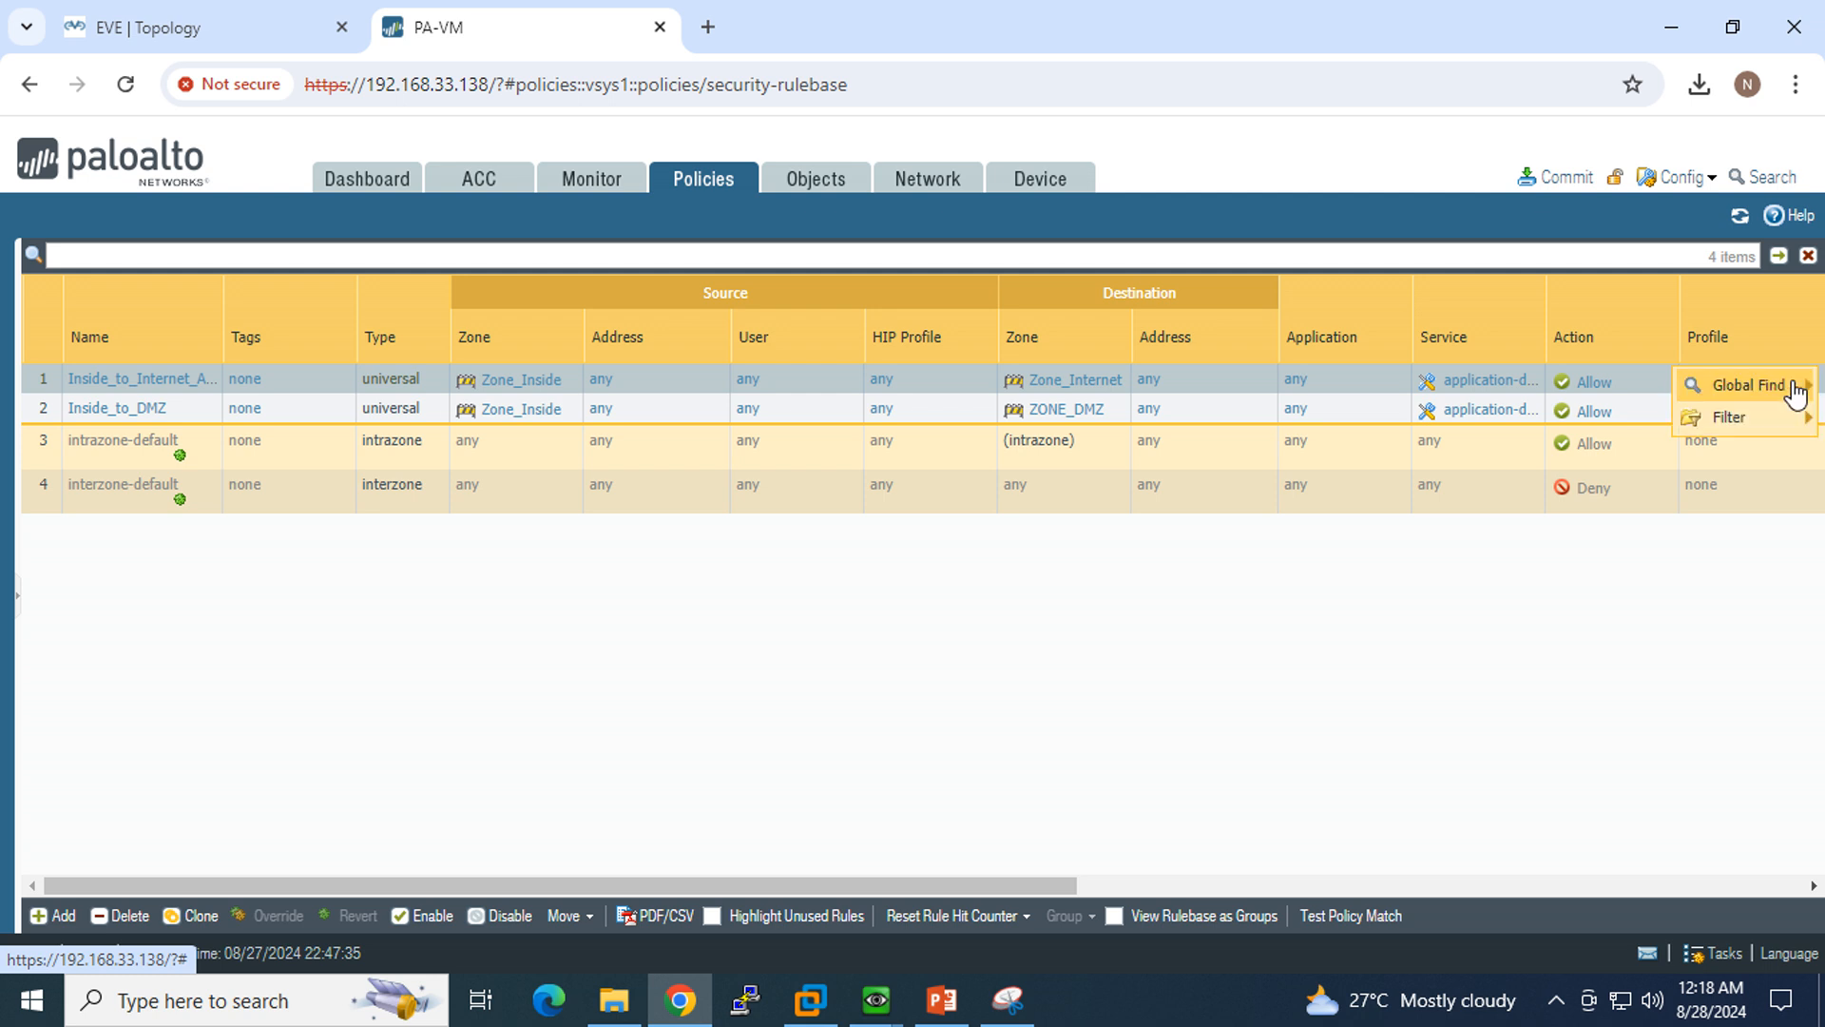
mouse_move(1796, 423)
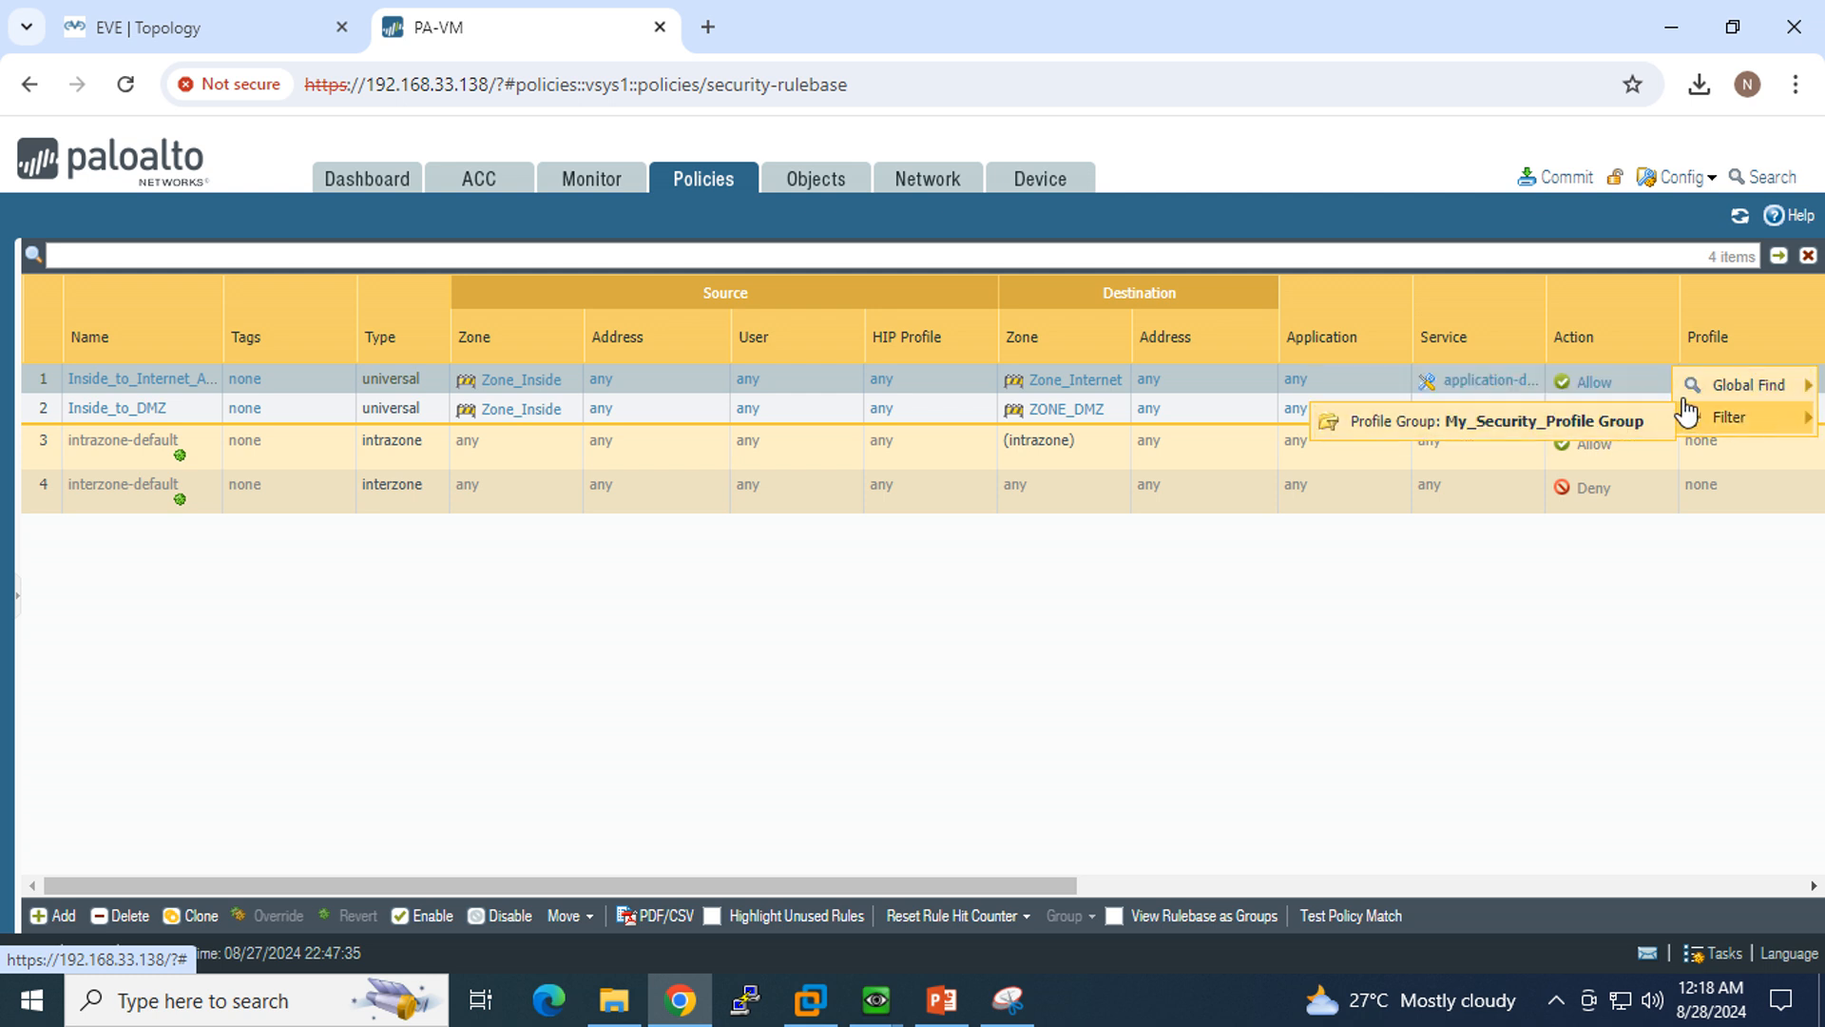
mouse_move(1753, 395)
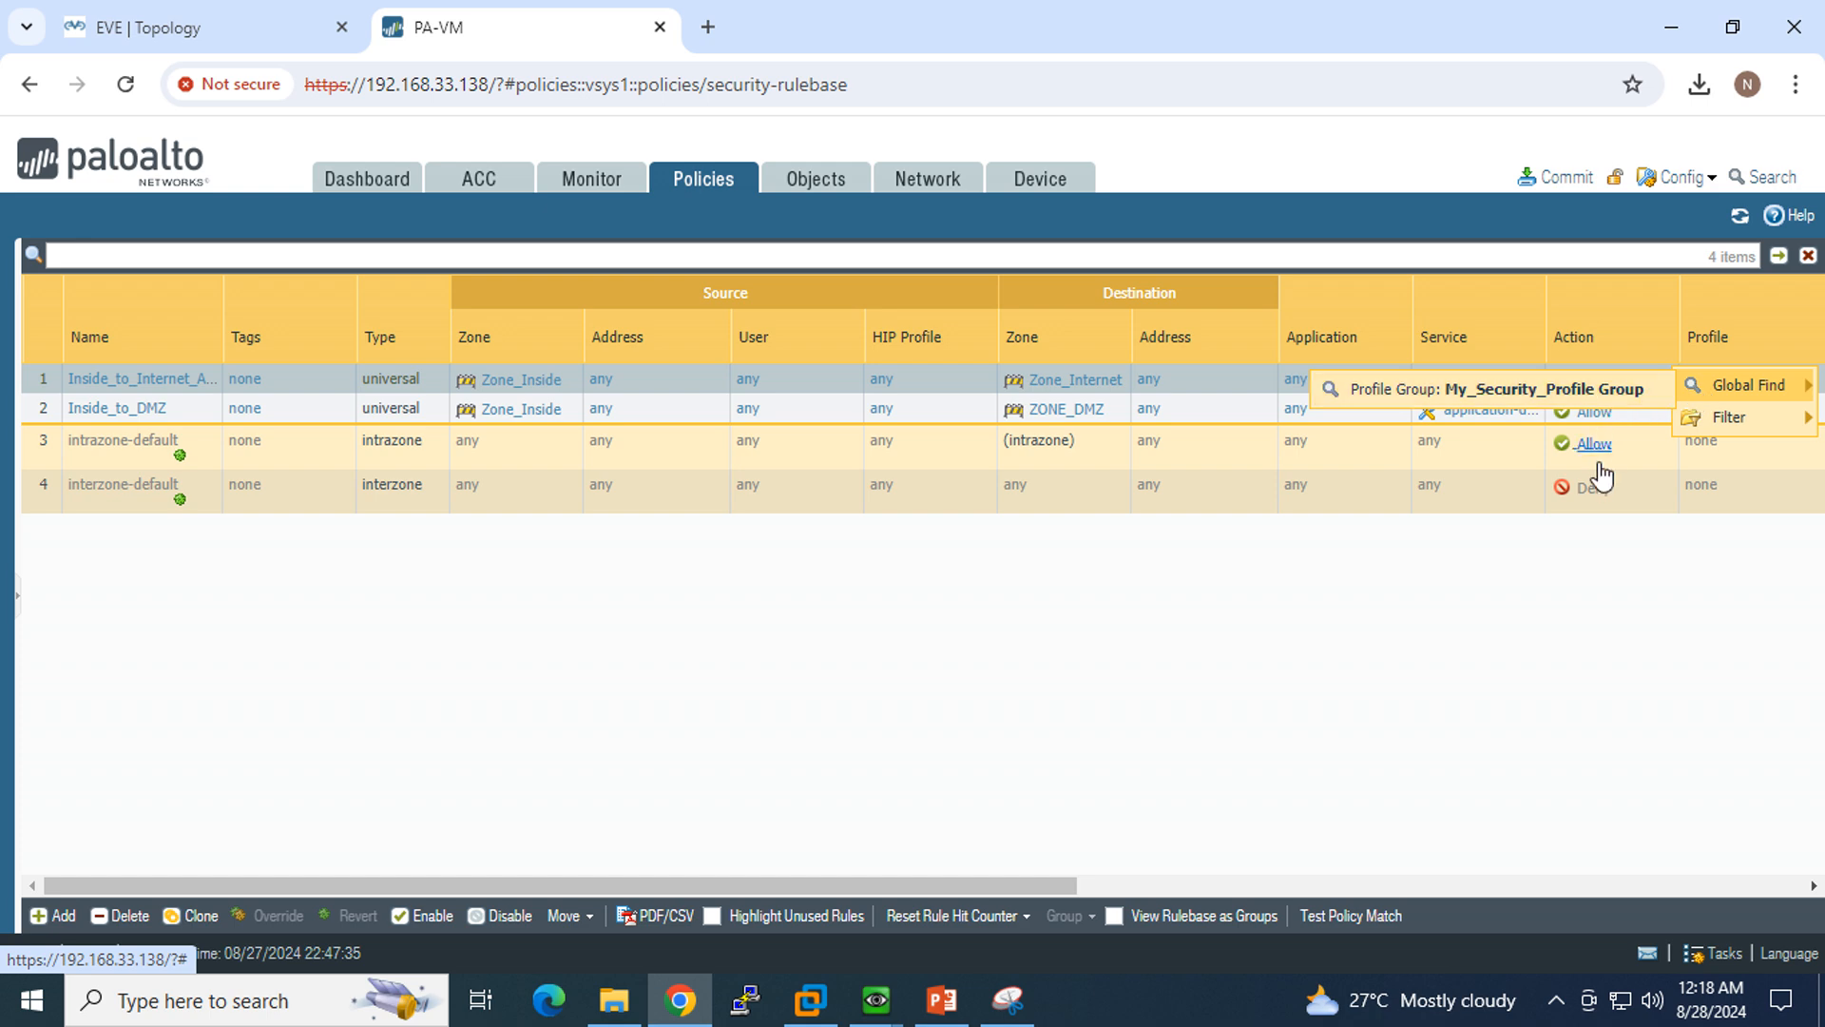
click(1620, 584)
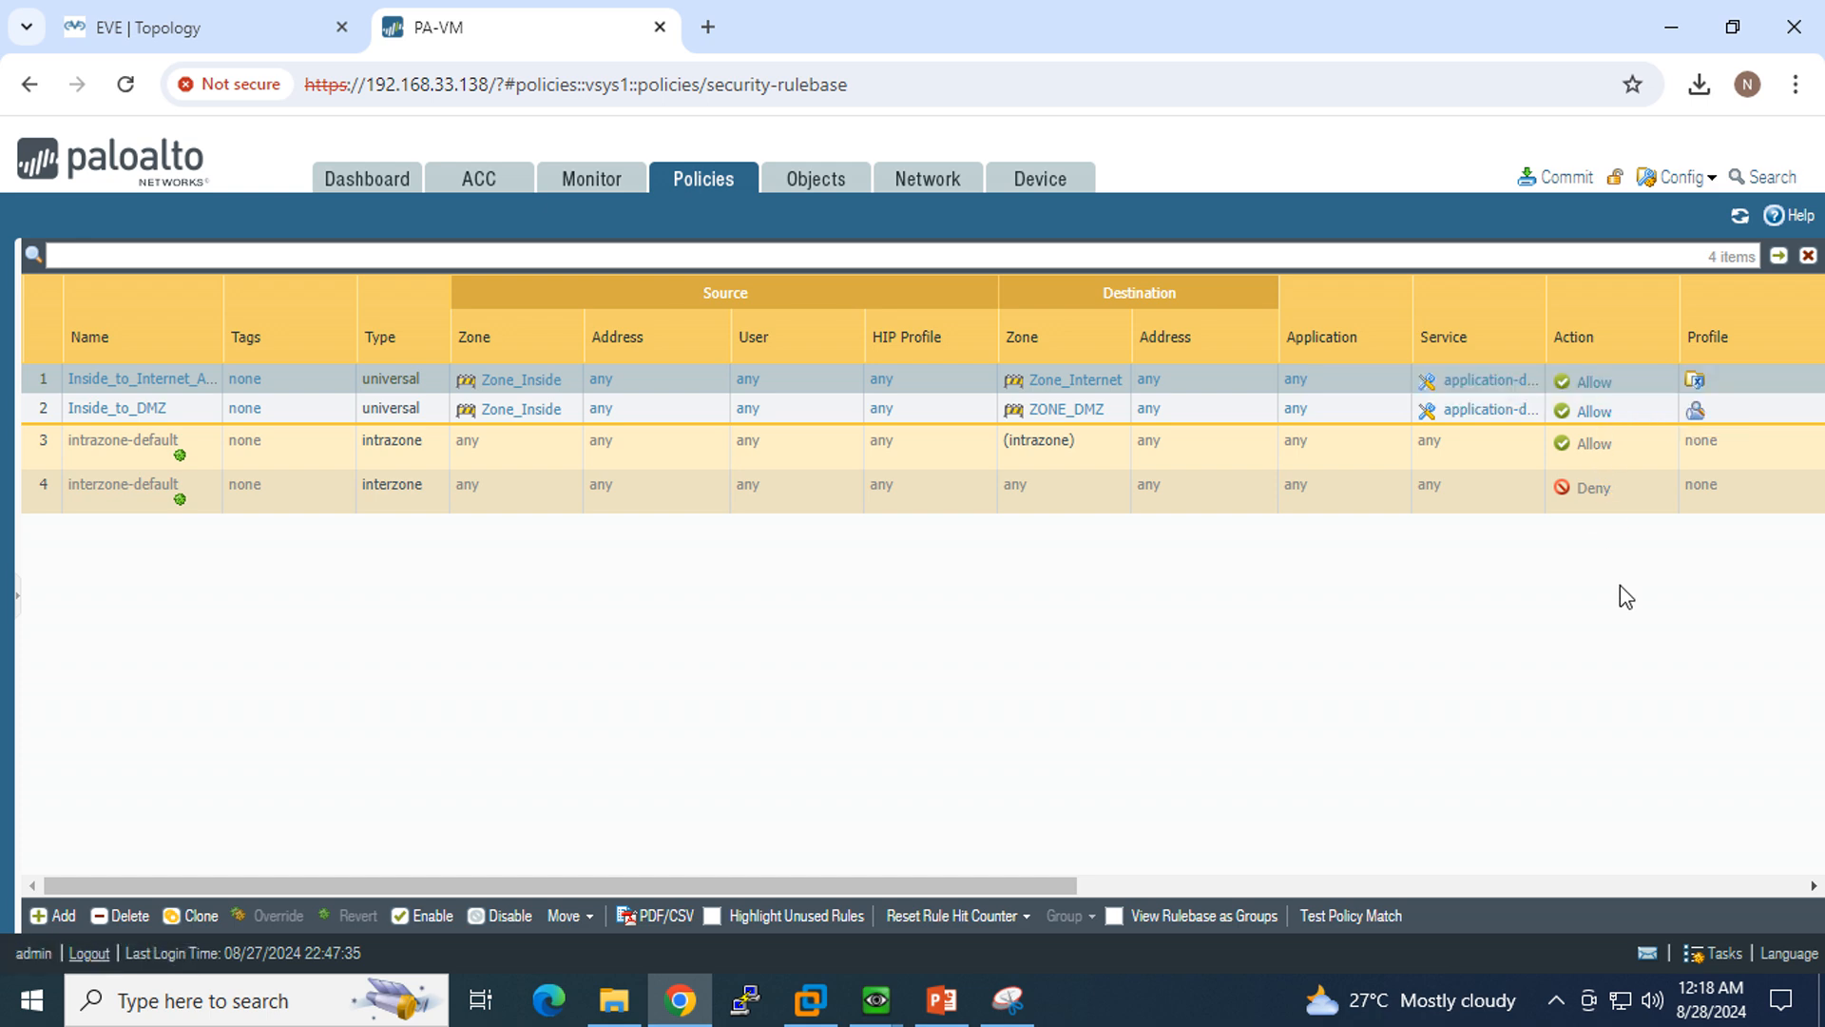
Step: Review the profile type and group profile assigned to the Inside_to_Internet_Allow rule, leaving its profile settings without saving
click(1697, 384)
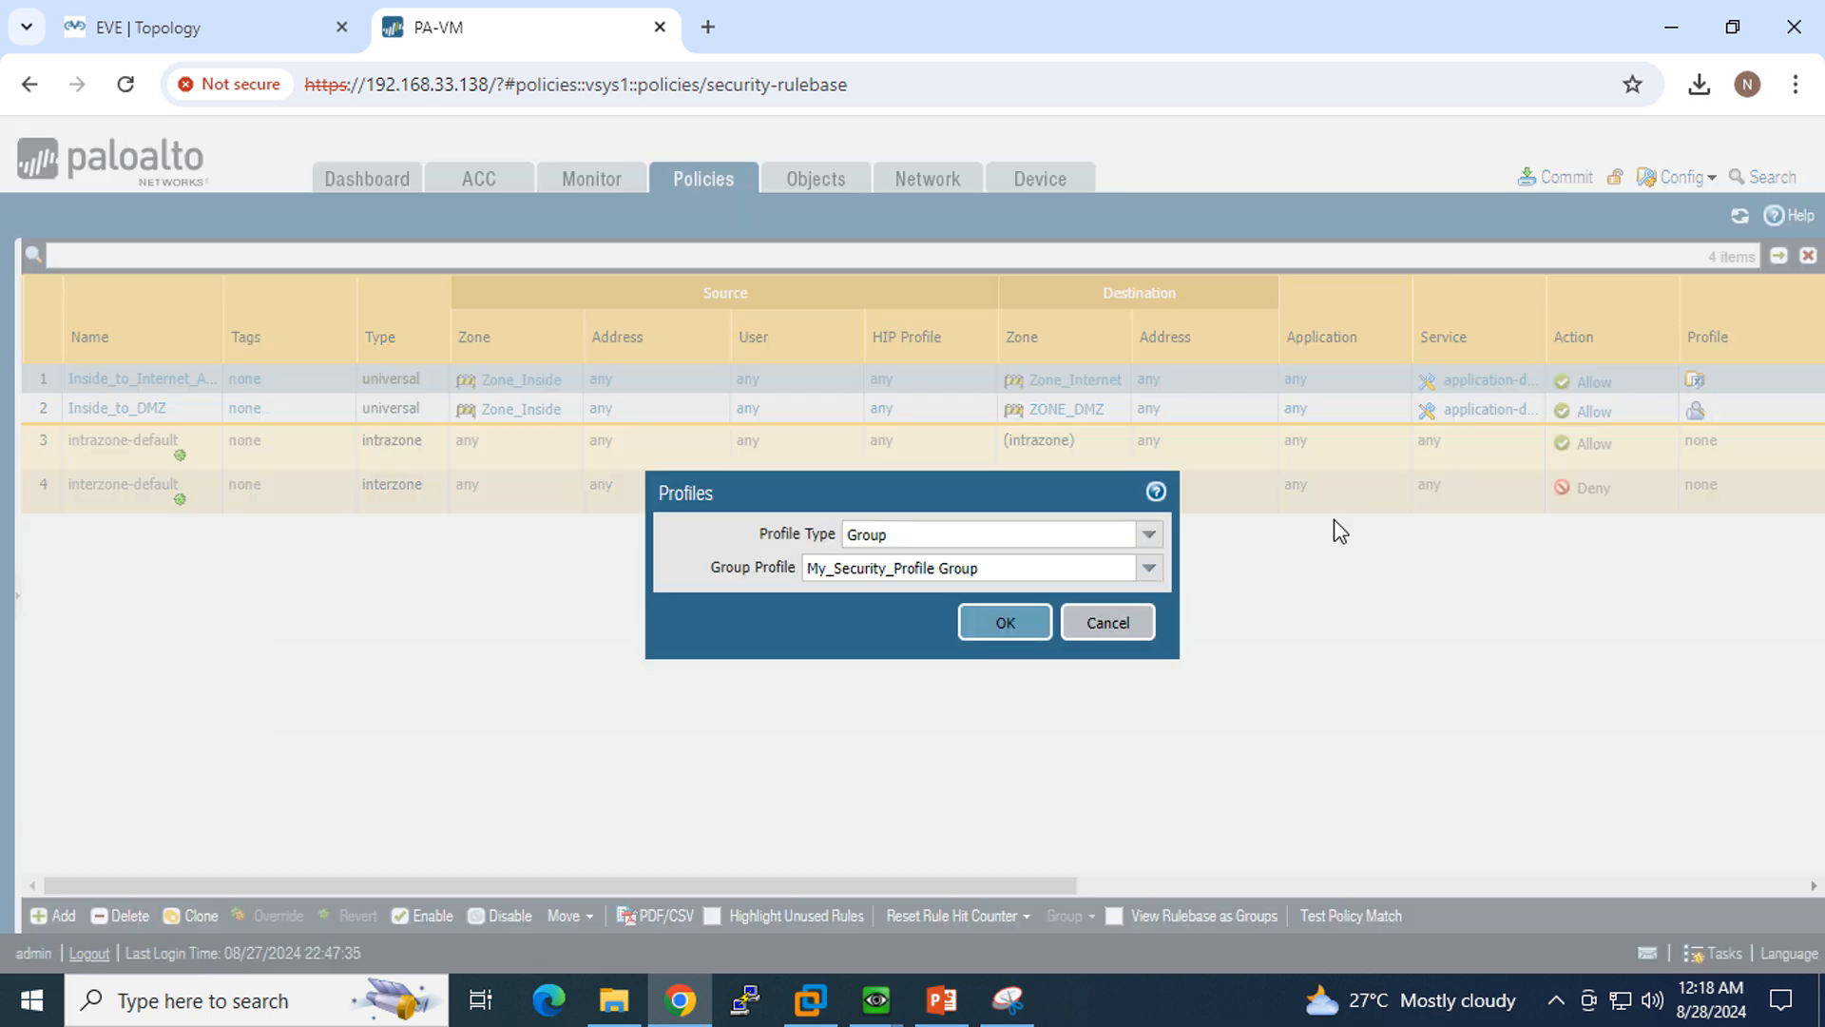
click(1151, 569)
click(1152, 570)
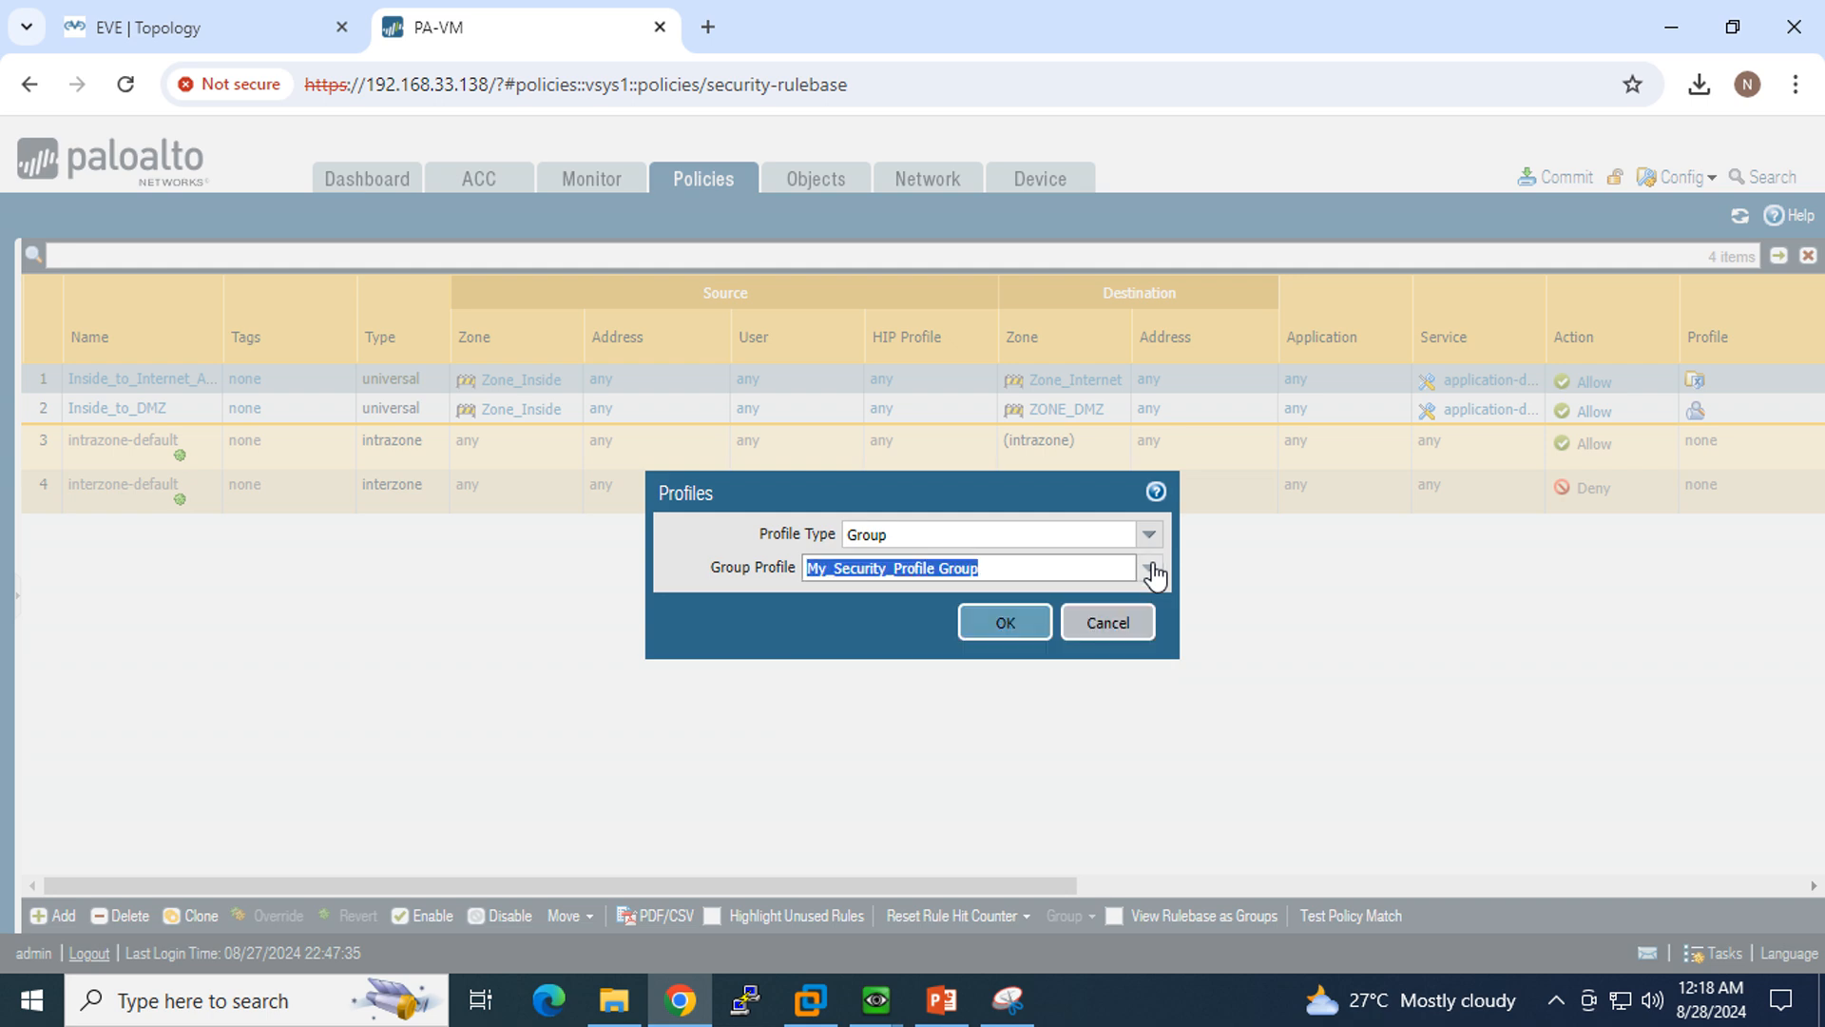
click(1127, 623)
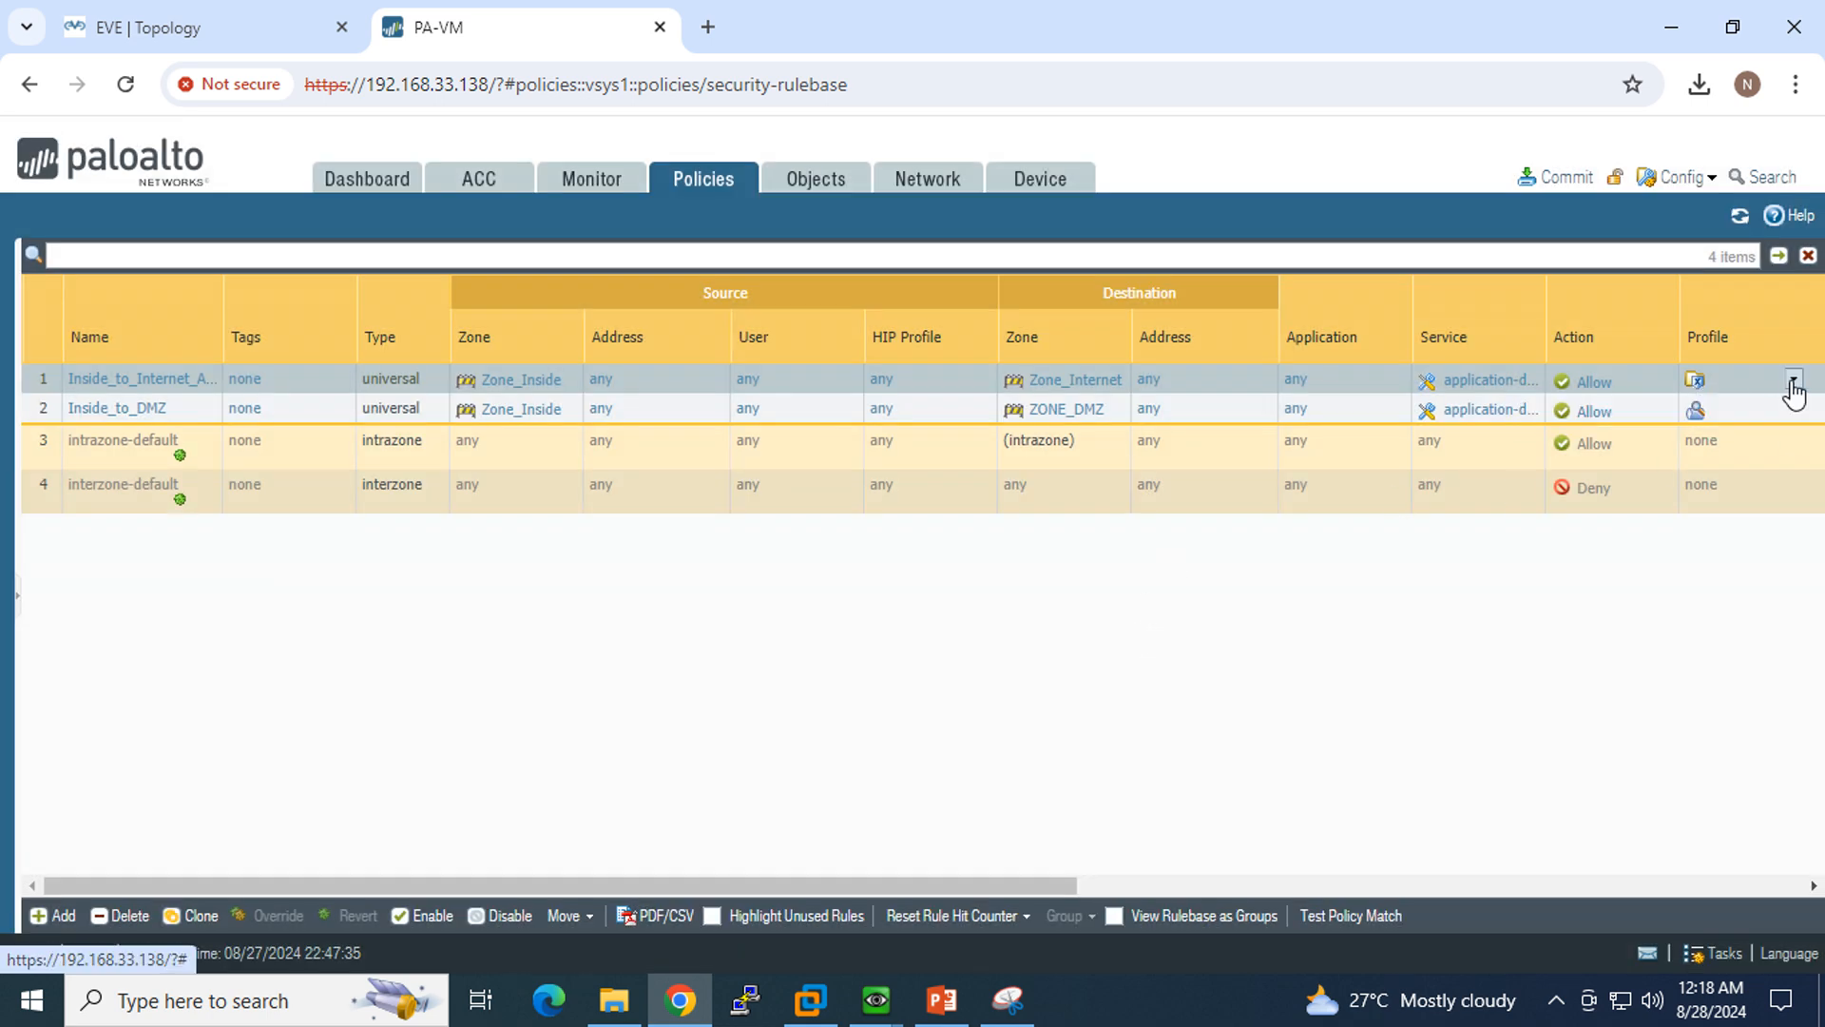
Step: Compare the profile group assigned to the Inside_to_Internet_Allow rule with the profiles listed for that group under Security Profile Groups
click(1793, 382)
mouse_move(1793, 385)
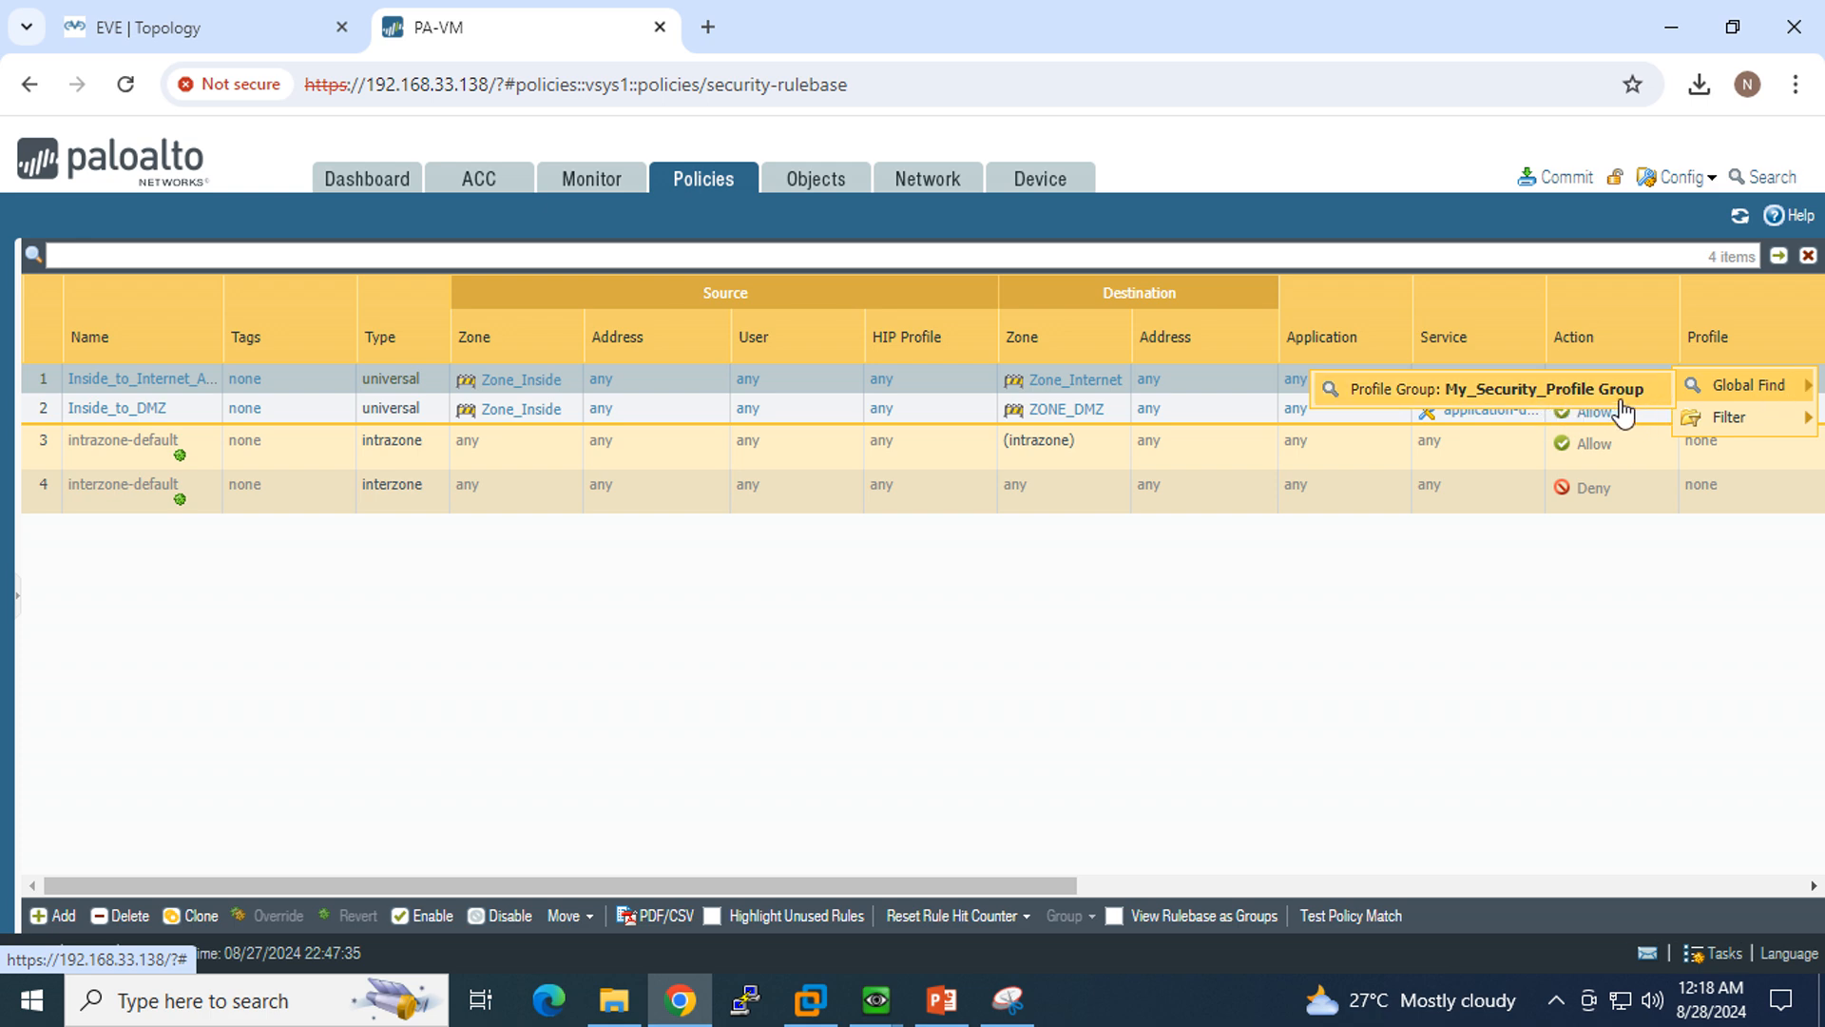
click(813, 185)
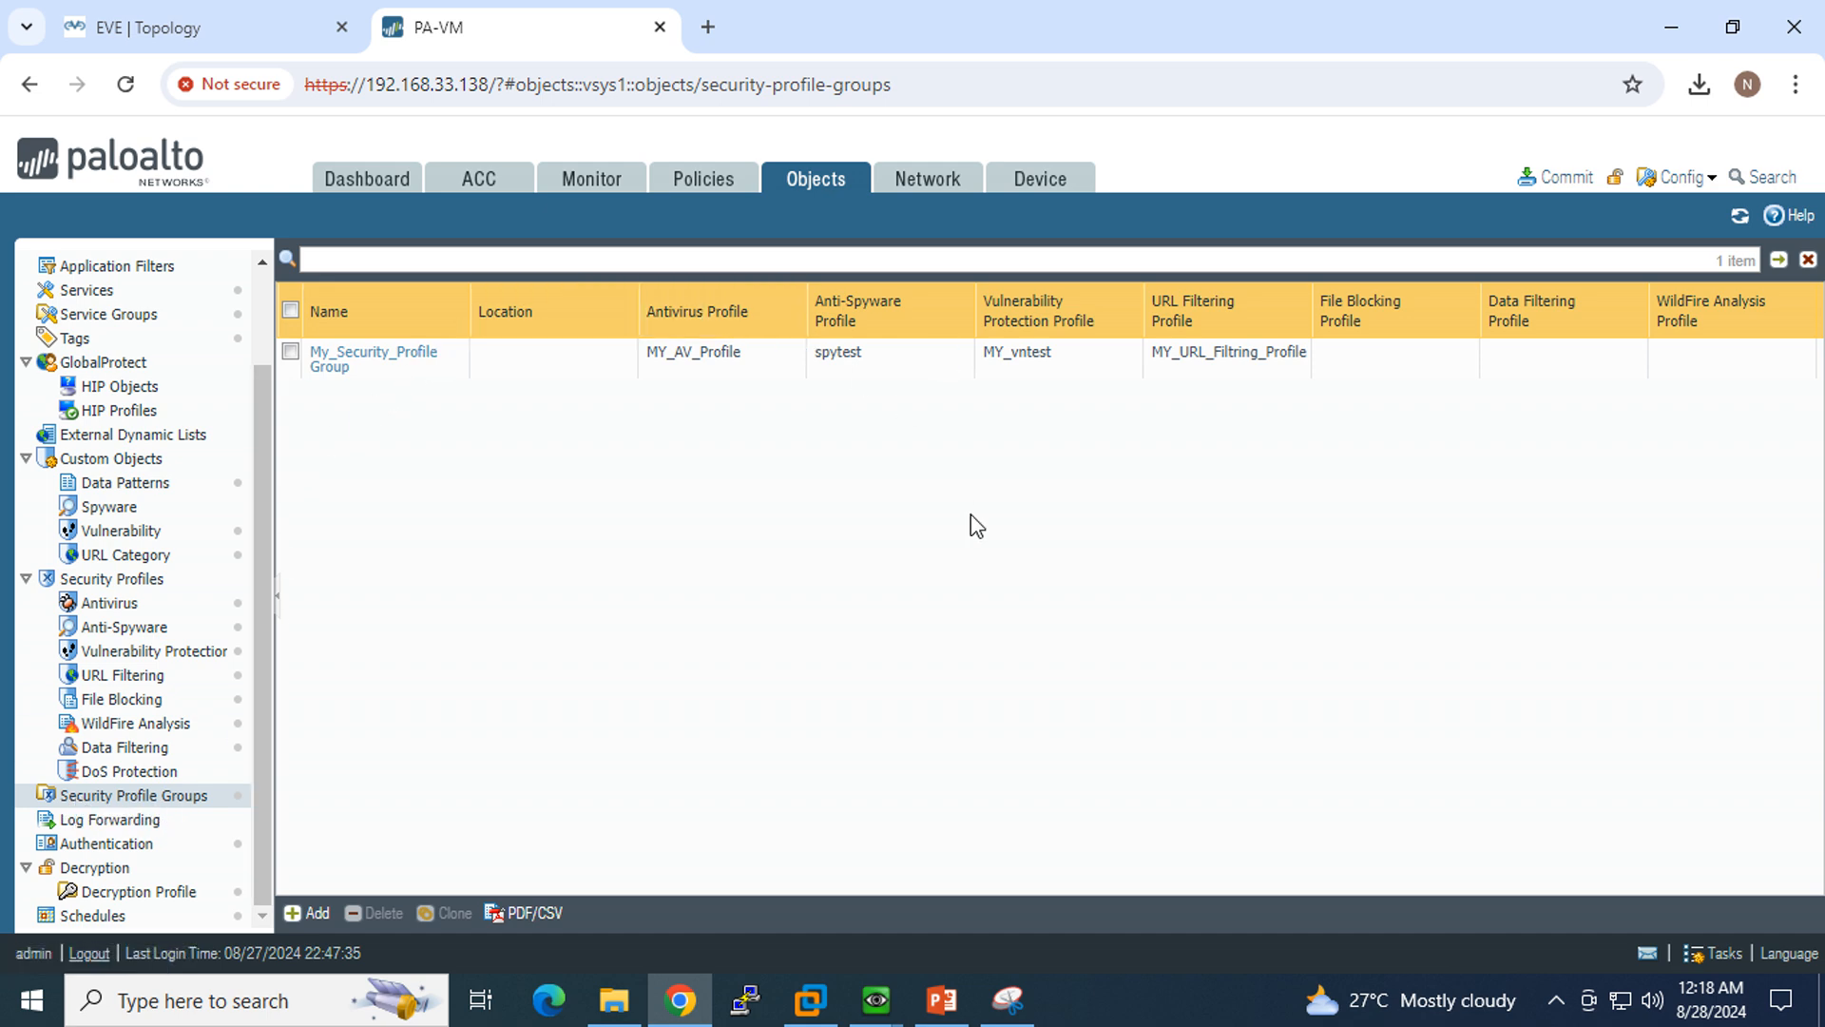
click(703, 182)
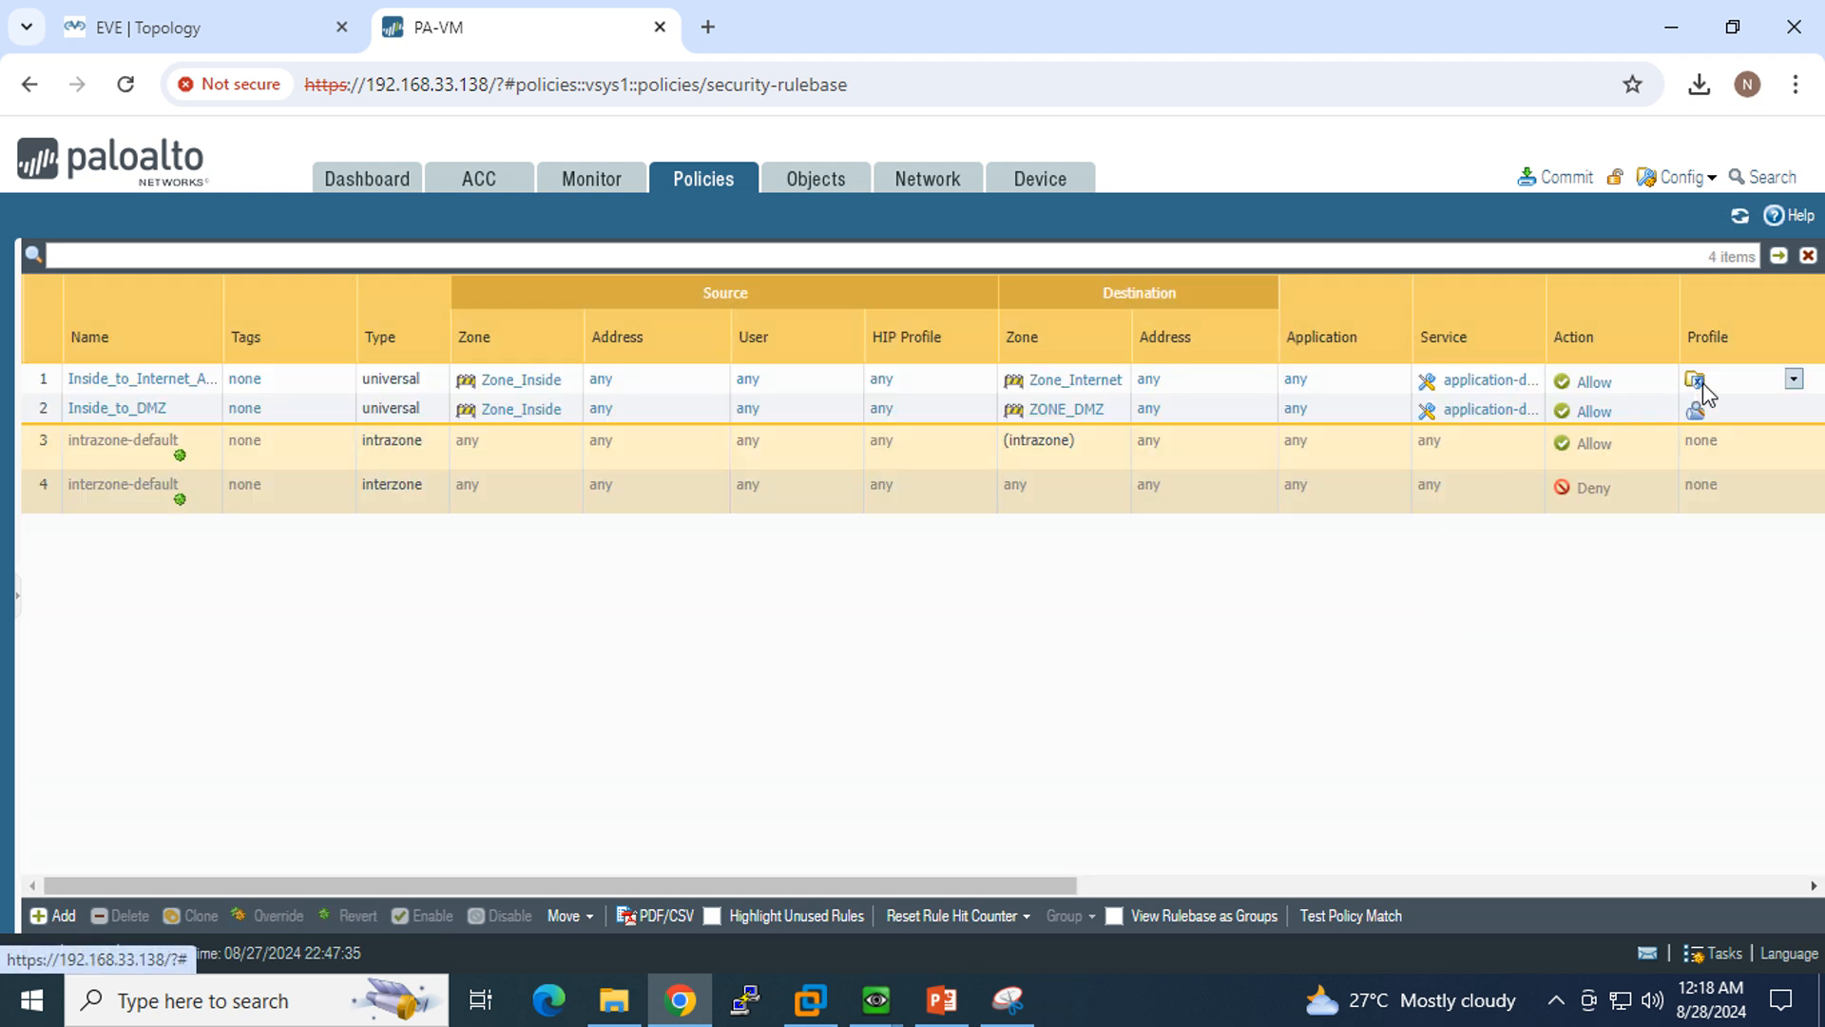
mouse_move(1706, 396)
click(826, 184)
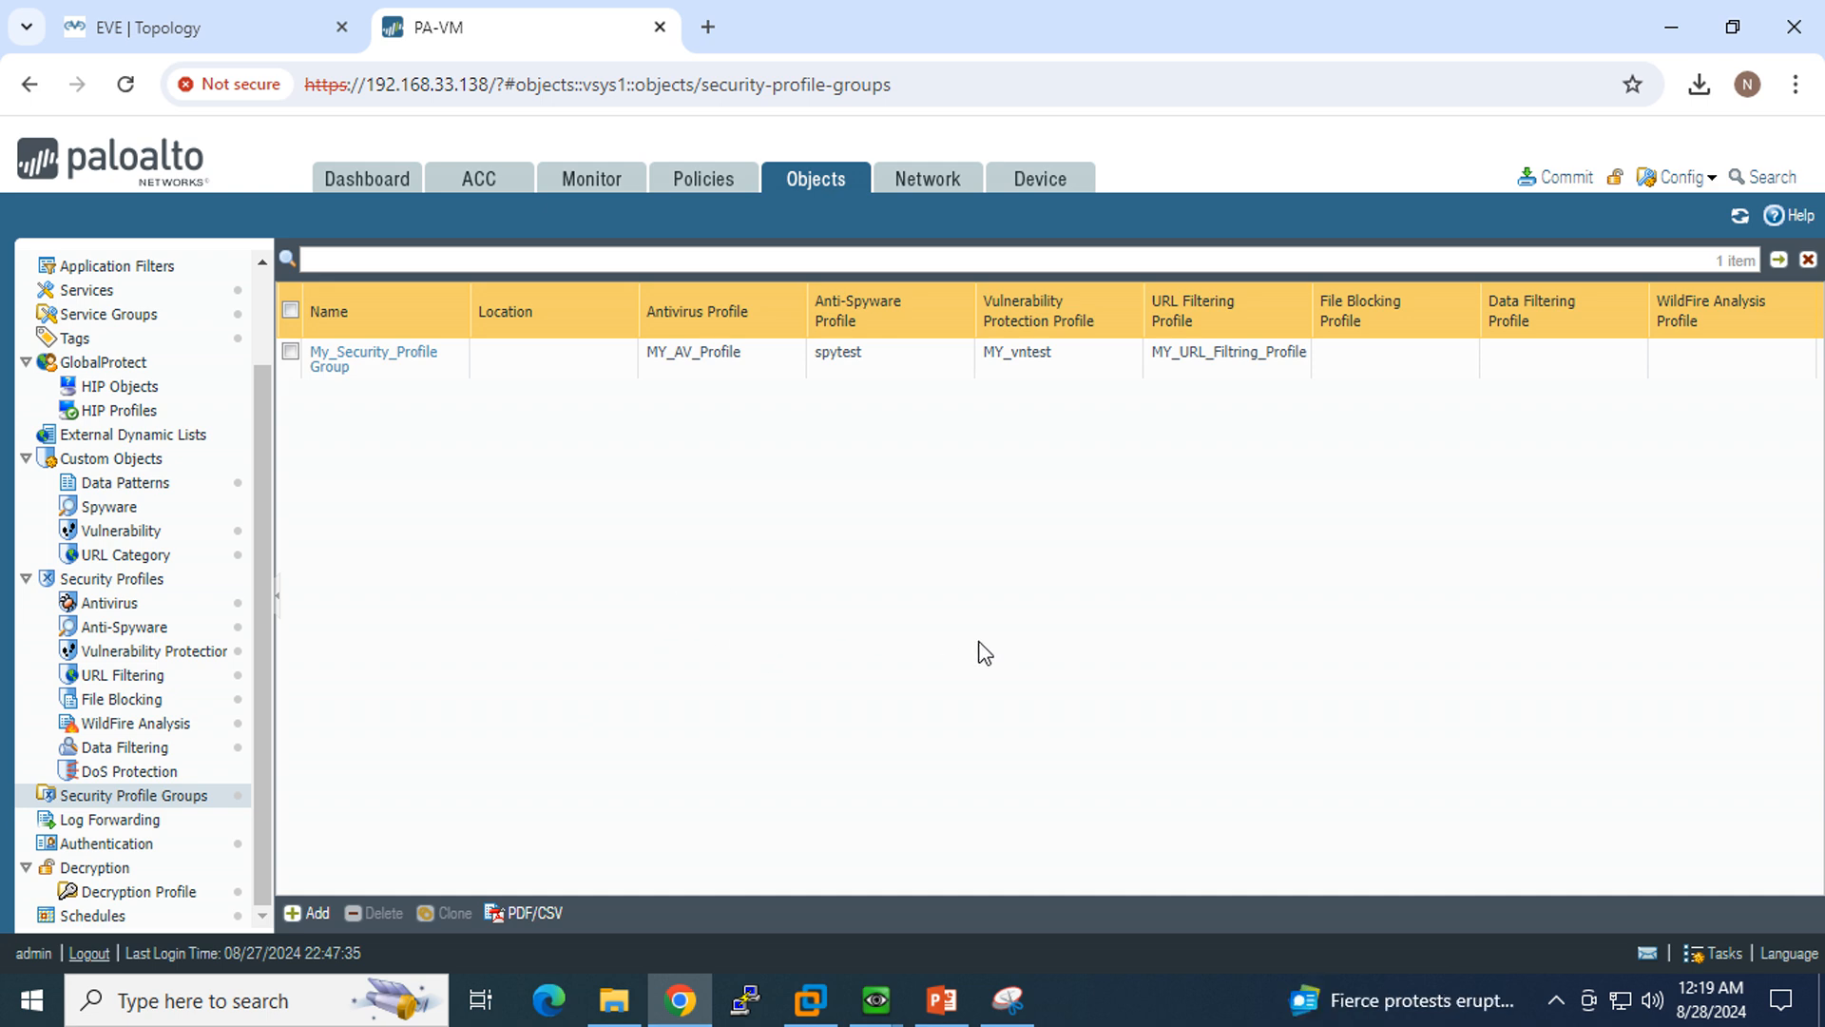
click(1105, 994)
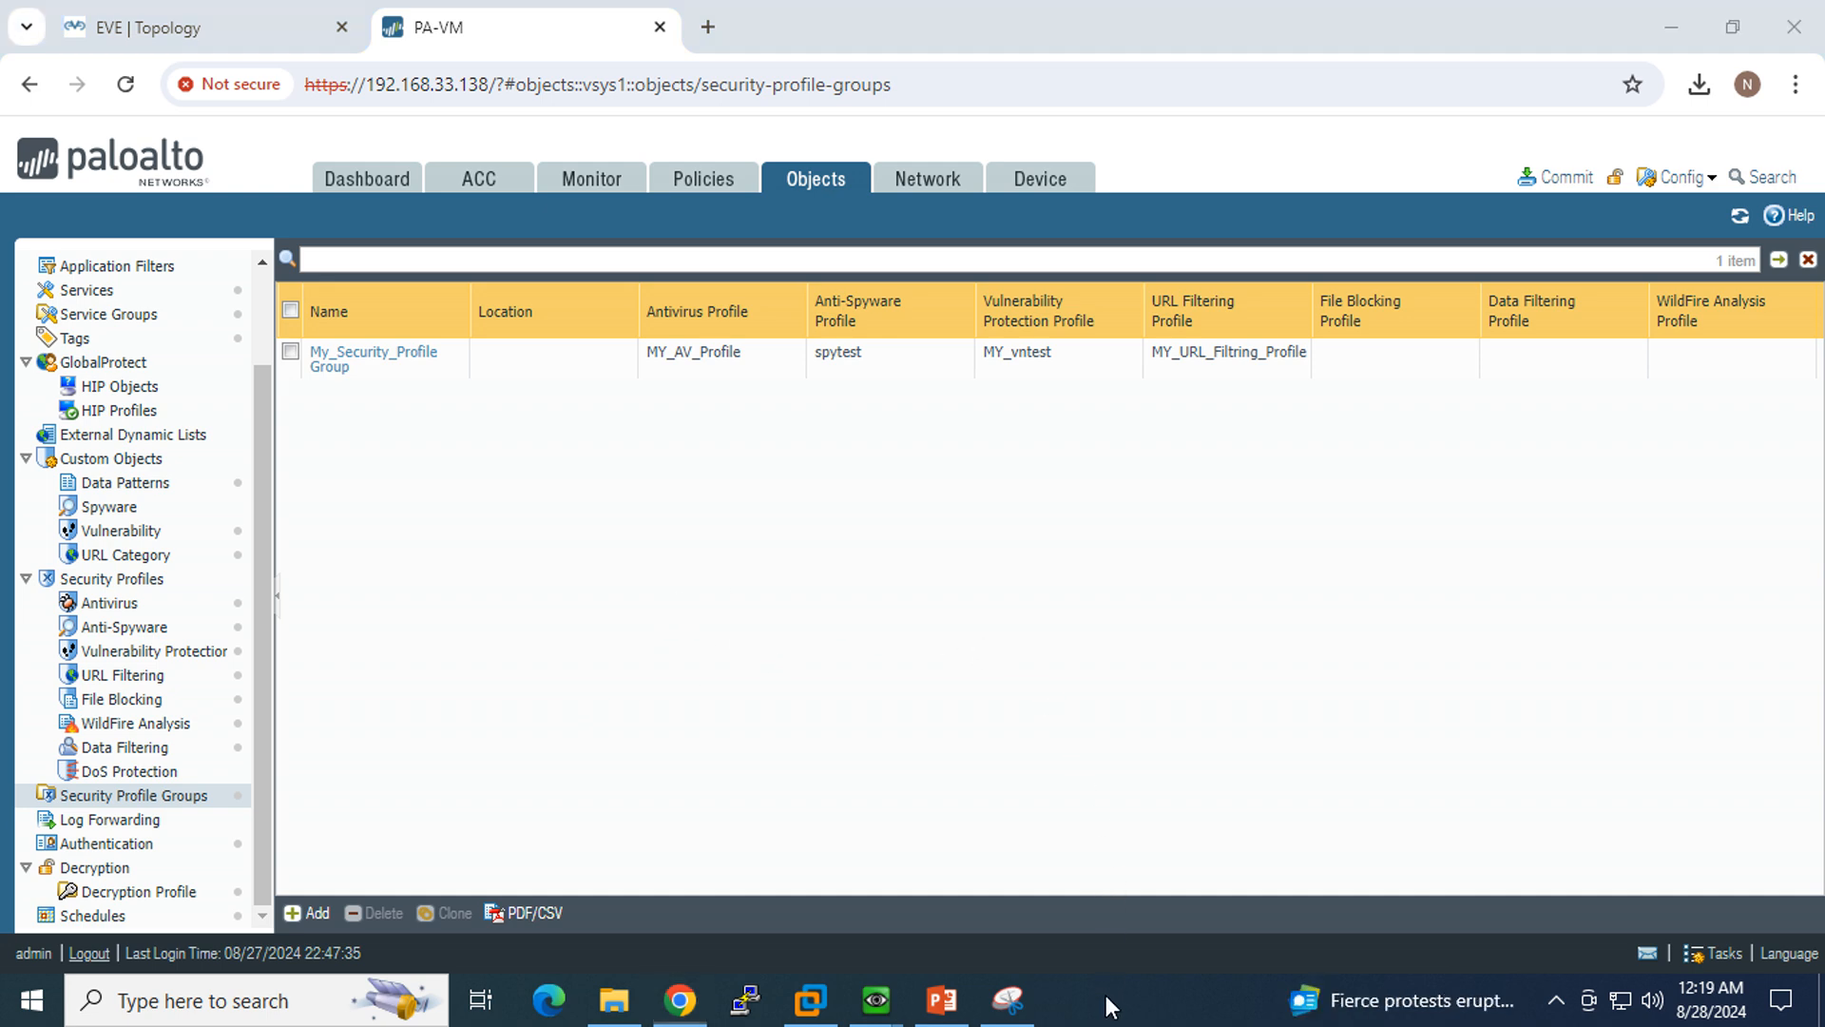